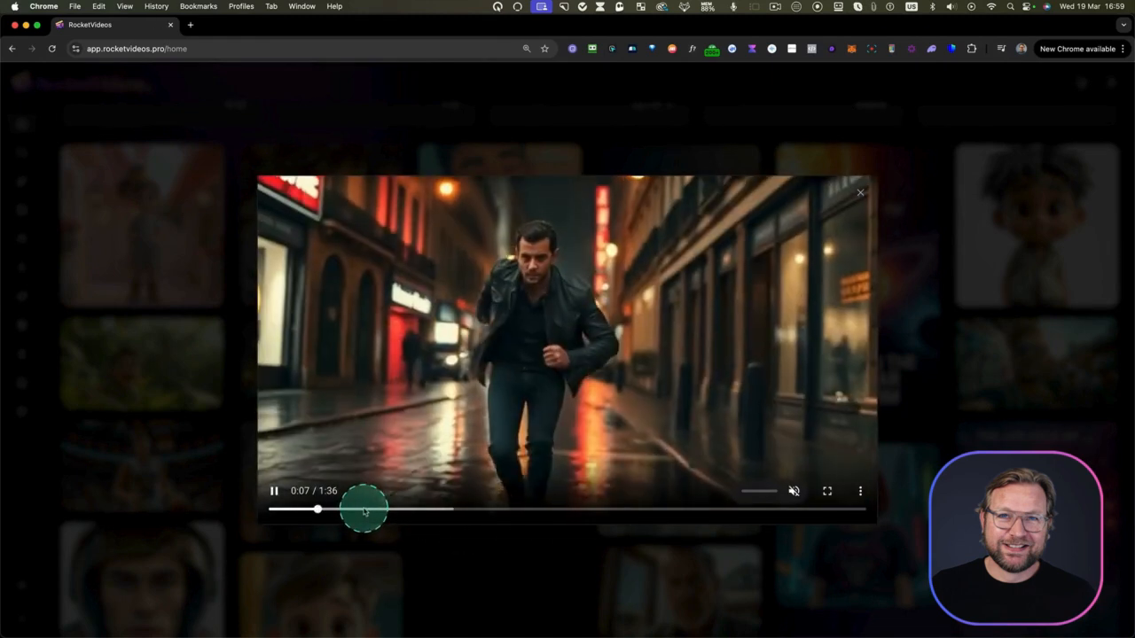
Close the sample video preview and look over the existing projects and the home page gallery
left_click(859, 196)
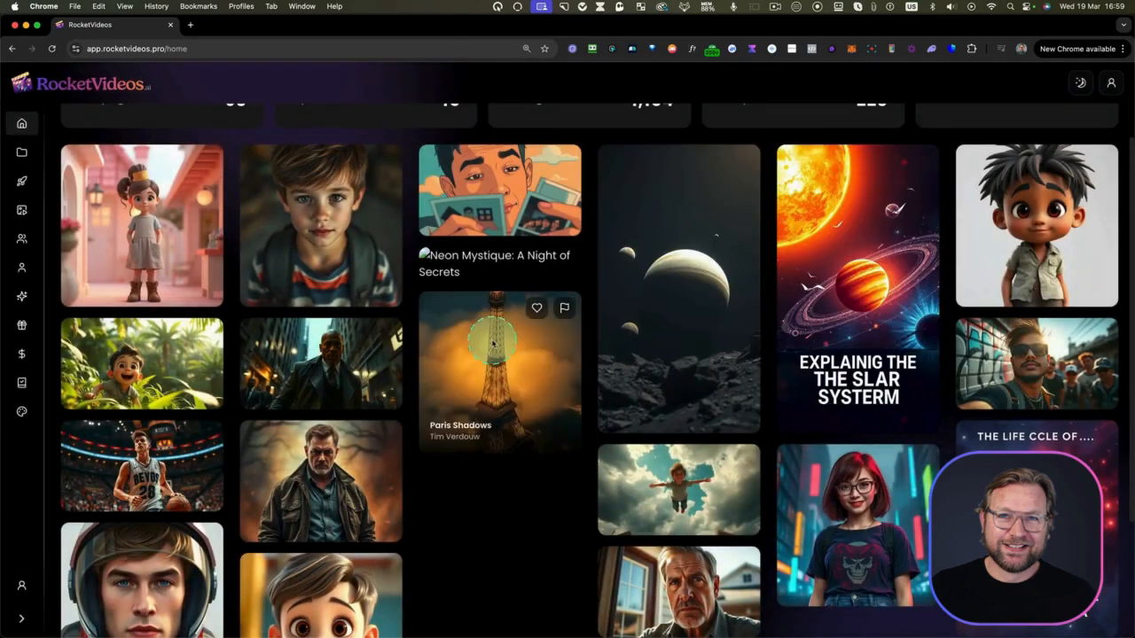
scroll(514, 335, "up", 3)
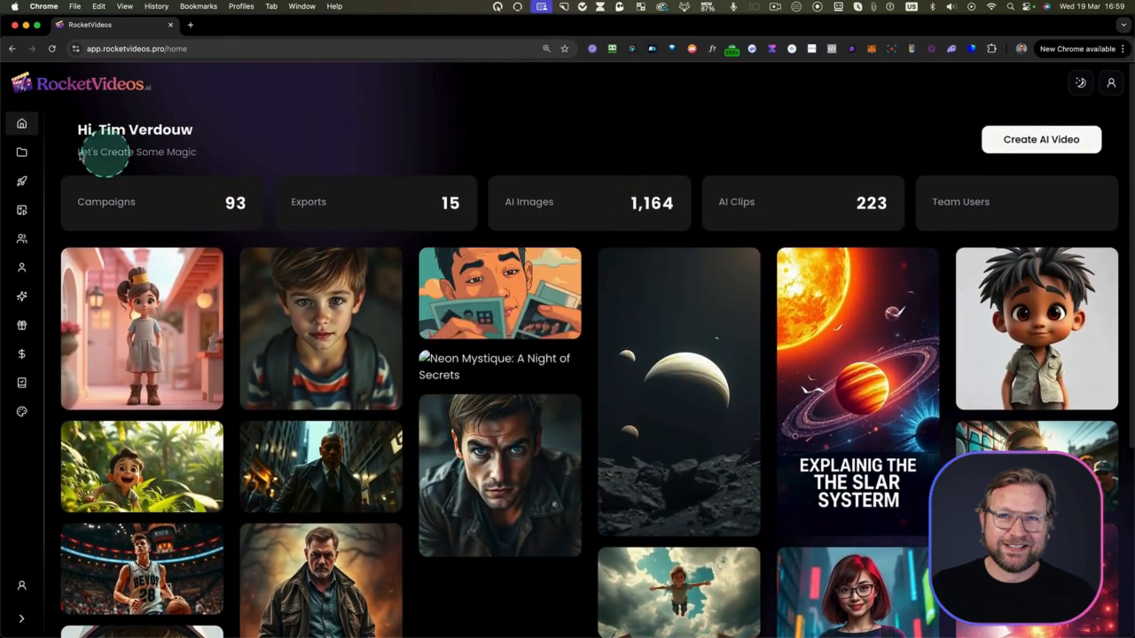
left_click(21, 152)
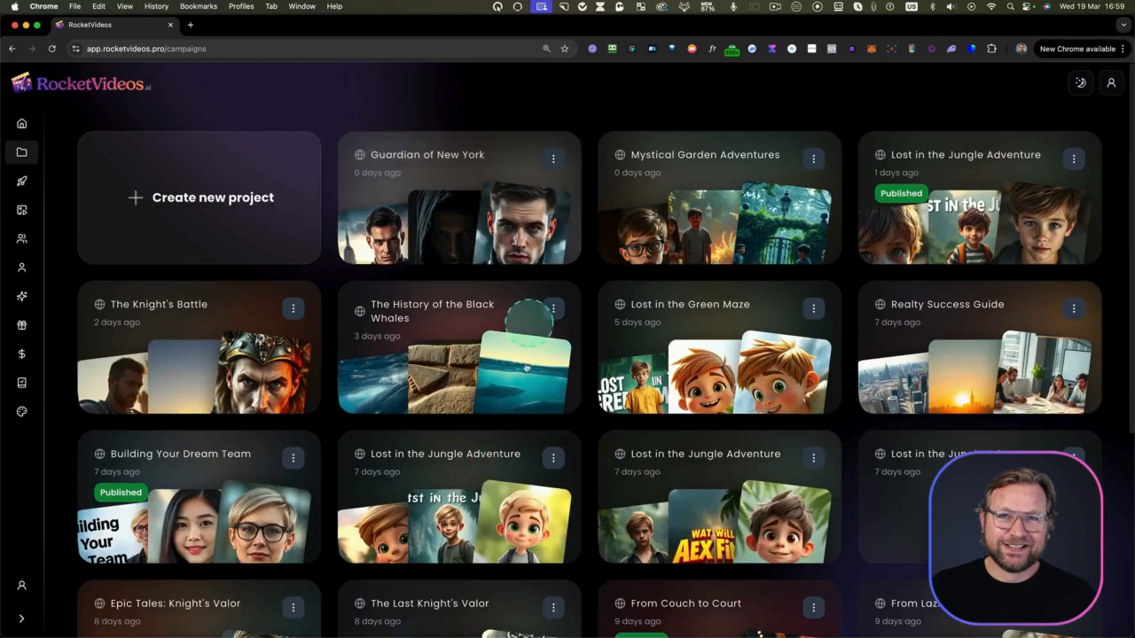
left_click(21, 124)
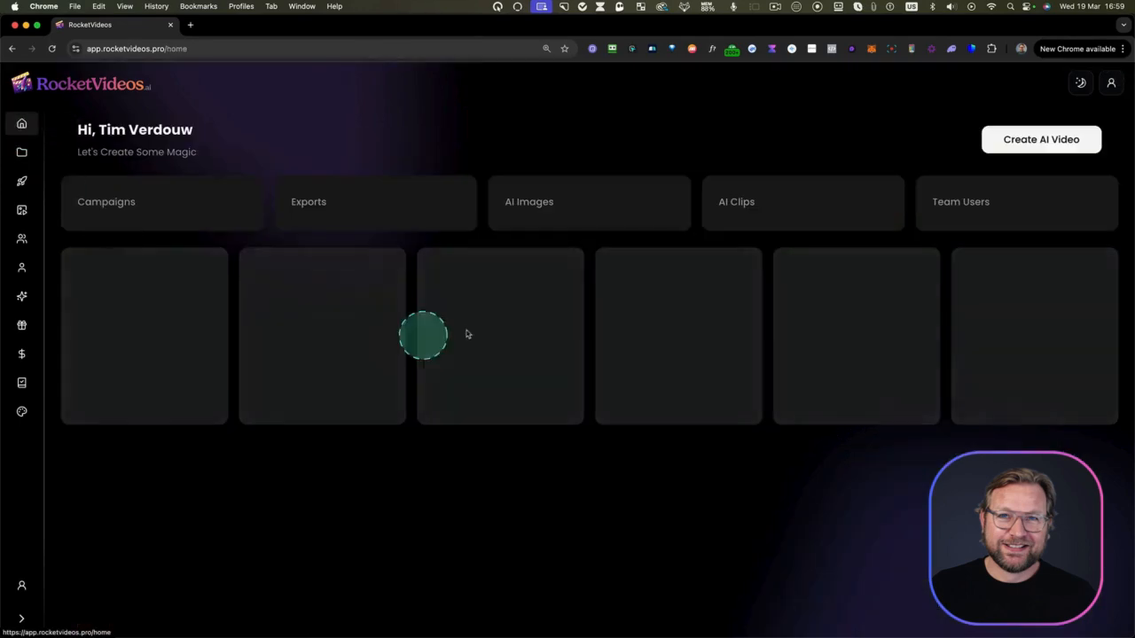
scroll(592, 390, "down", 3)
scroll(593, 390, "up", 3)
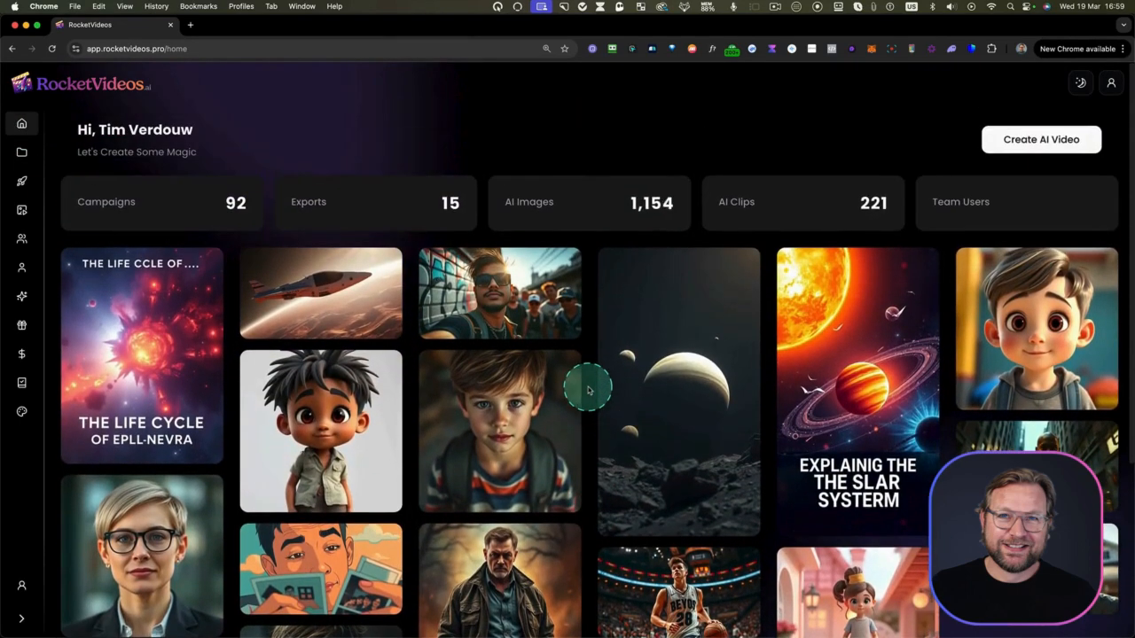
Start a new AI video with the prompt "A boy who could fly", language English (United States) and video type Story
left_click(1031, 142)
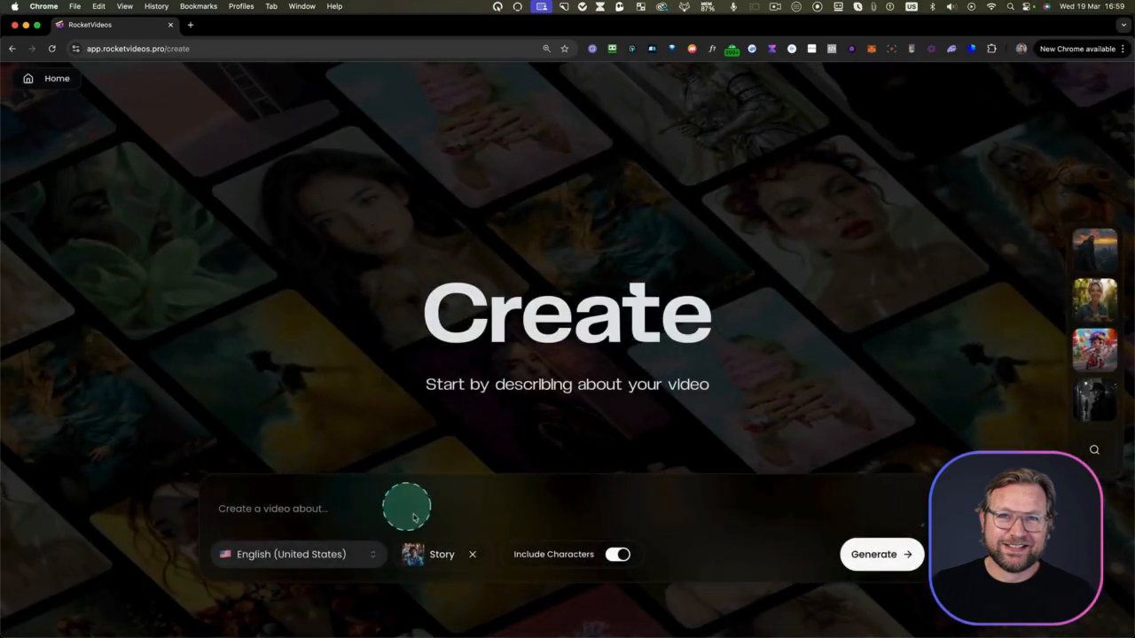
left_click(282, 506)
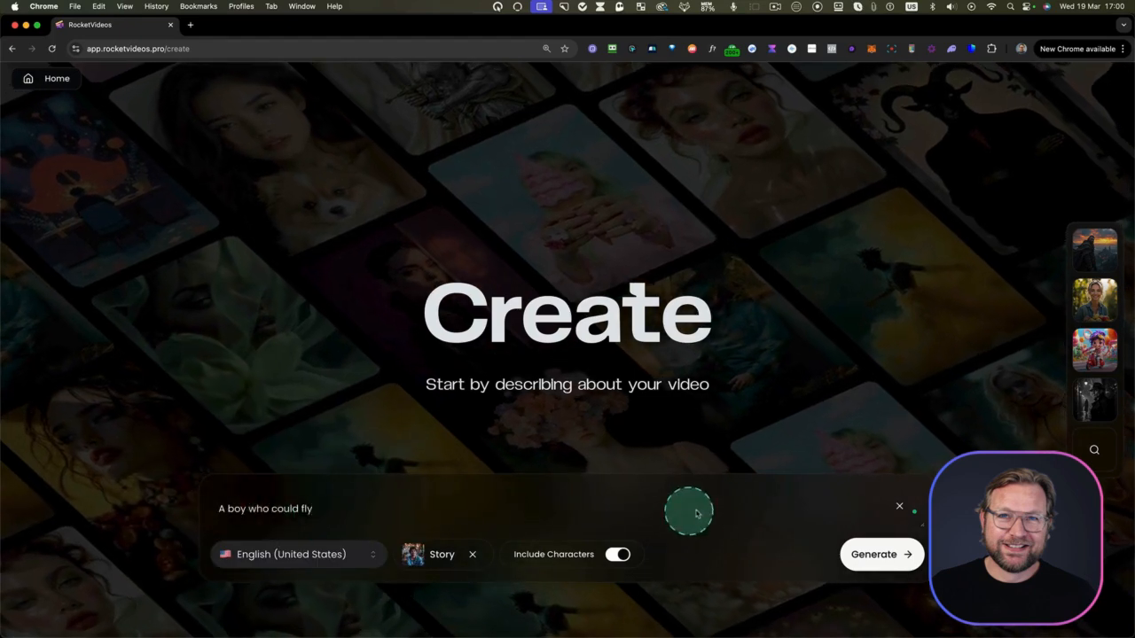
left_click(291, 558)
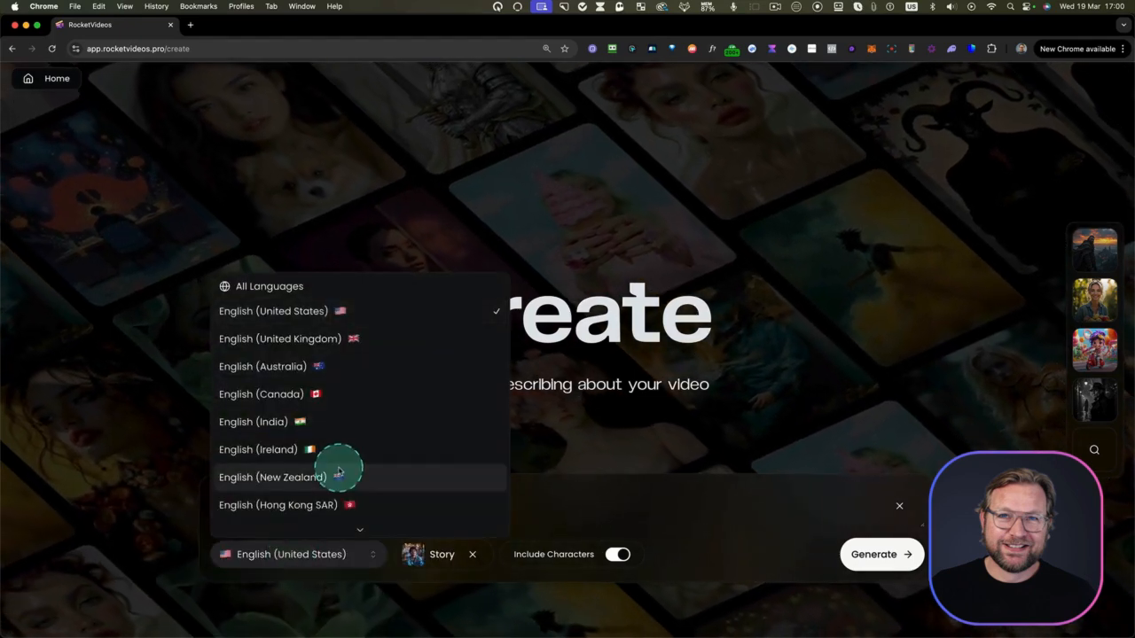
scroll(339, 469, "down", 15)
scroll(339, 471, "up", 15)
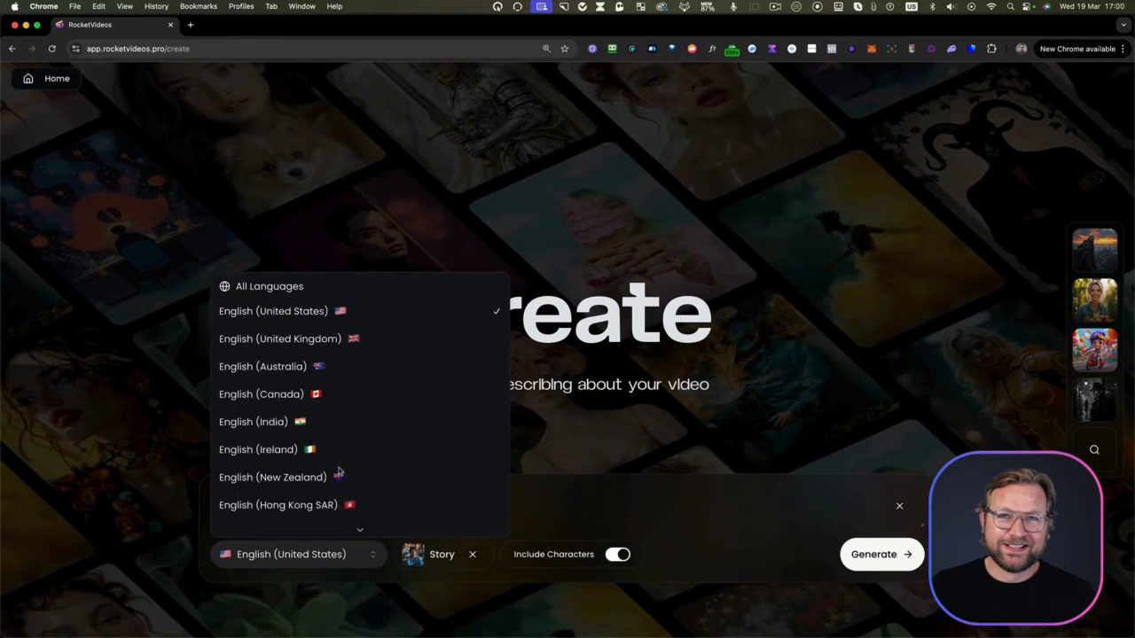
left_click(317, 310)
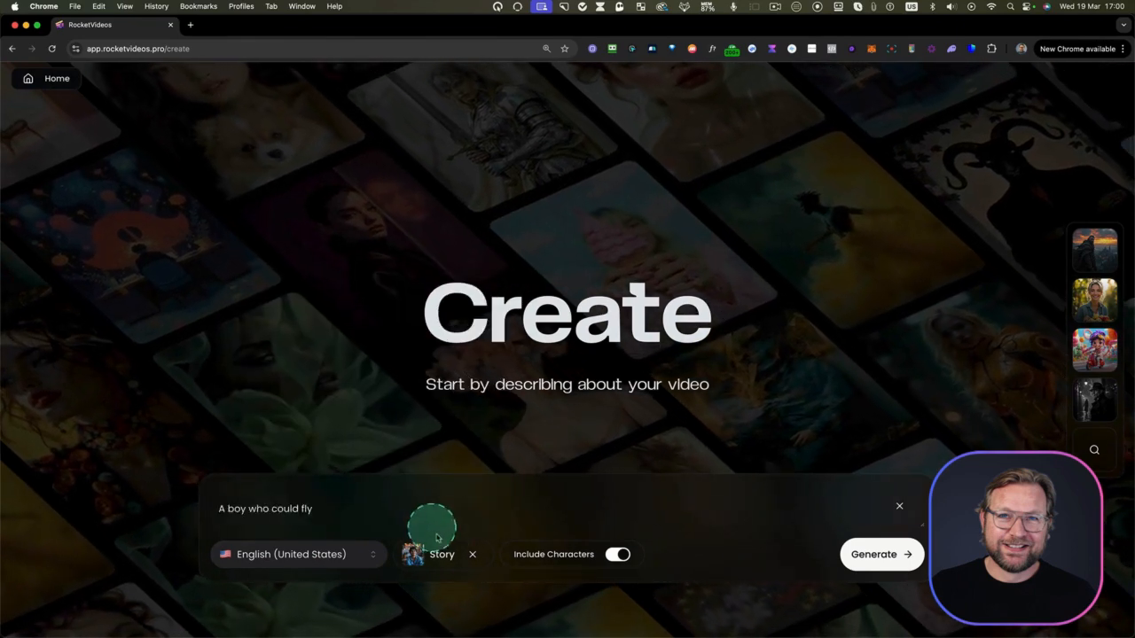
left_click(435, 560)
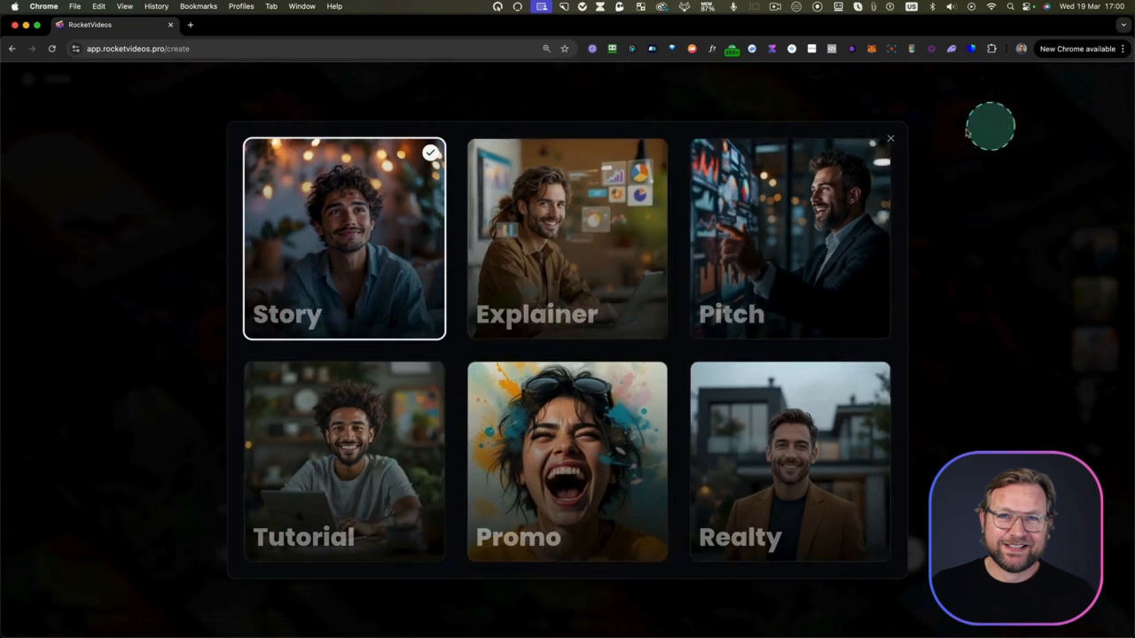
left_click(889, 140)
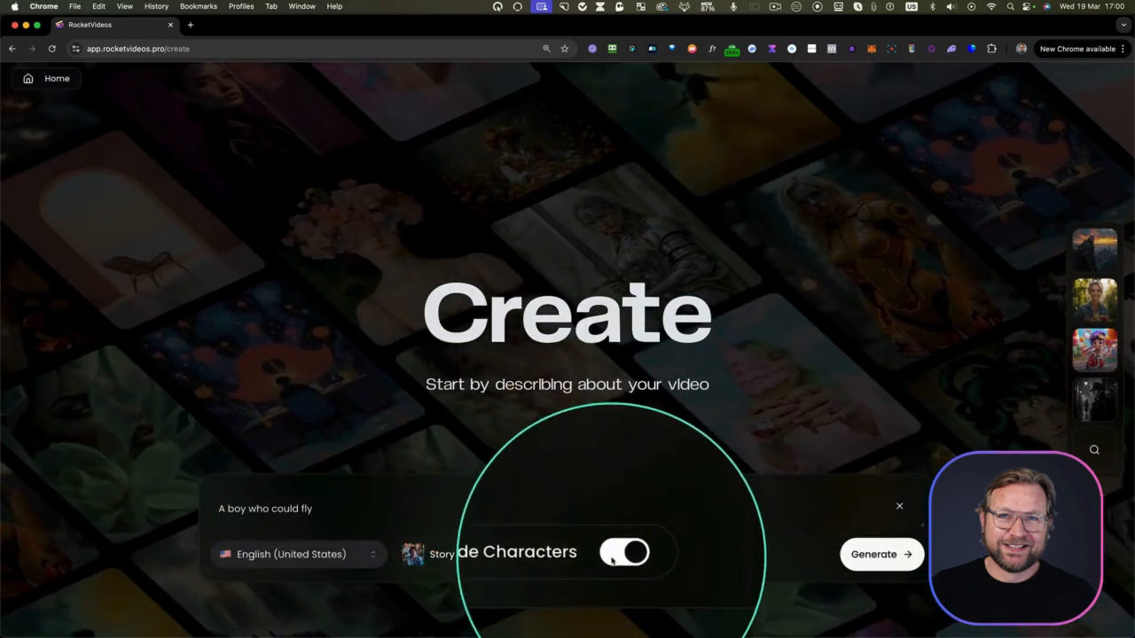
Apply the 3D Cartoon style preset to the video and generate its campaign
left_click(1094, 452)
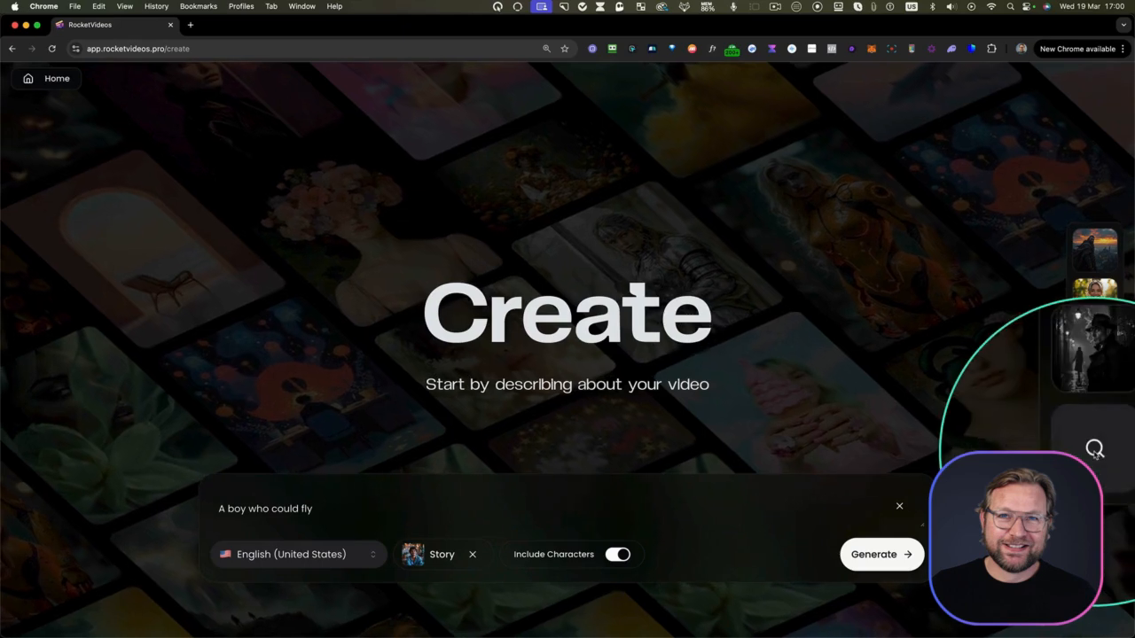
scroll(565, 355, "down", 2)
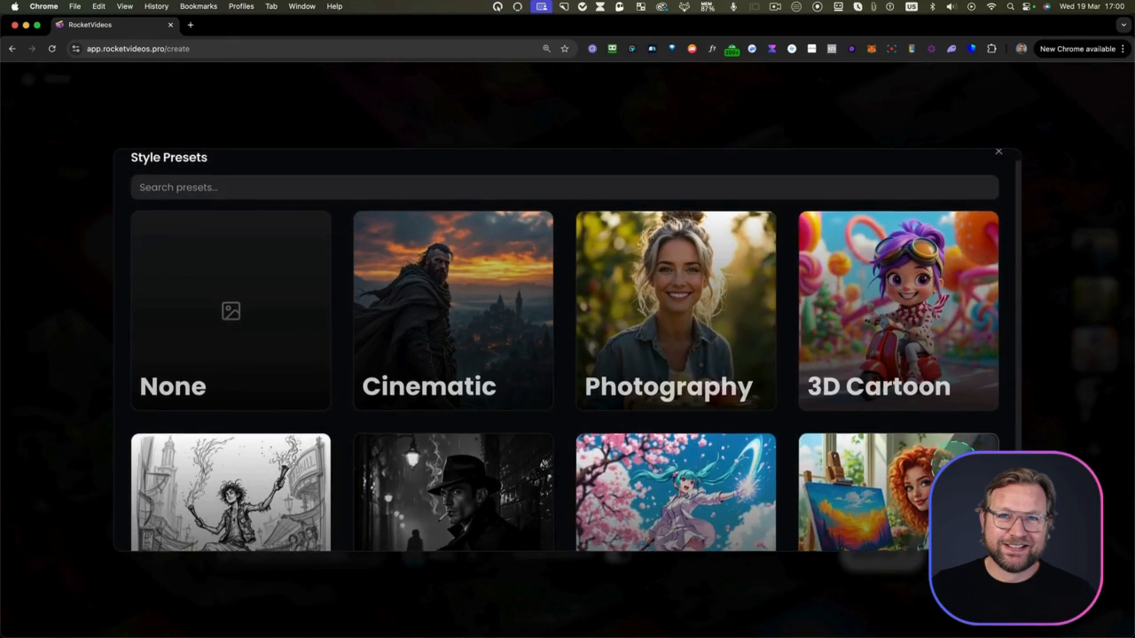
scroll(565, 355, "down", 1)
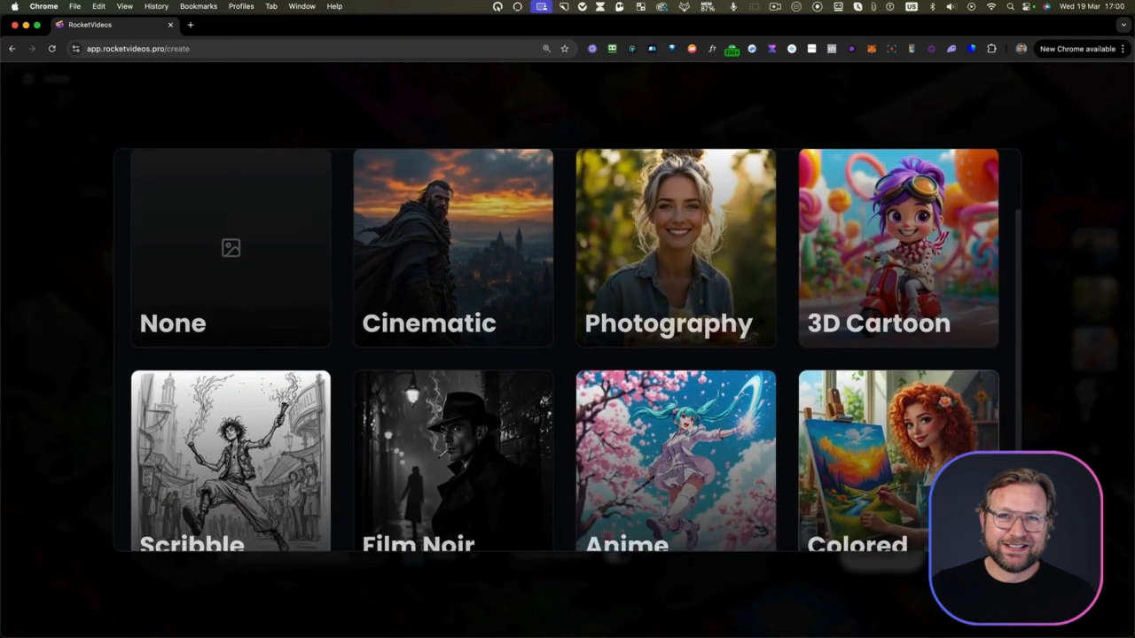
scroll(565, 355, "up", 1)
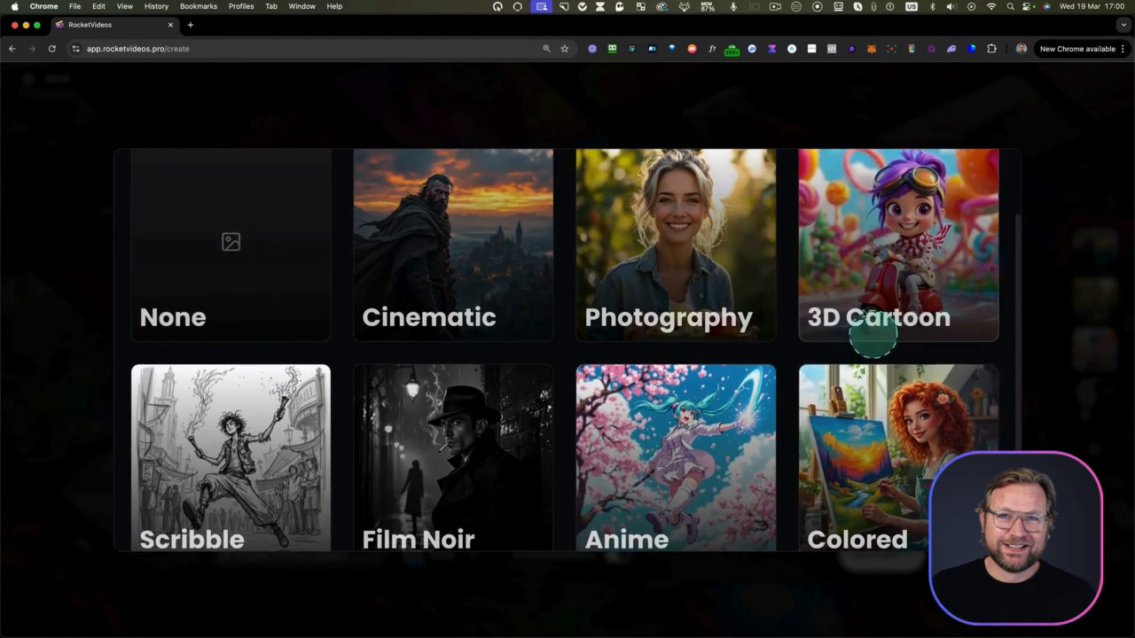
left_click(862, 304)
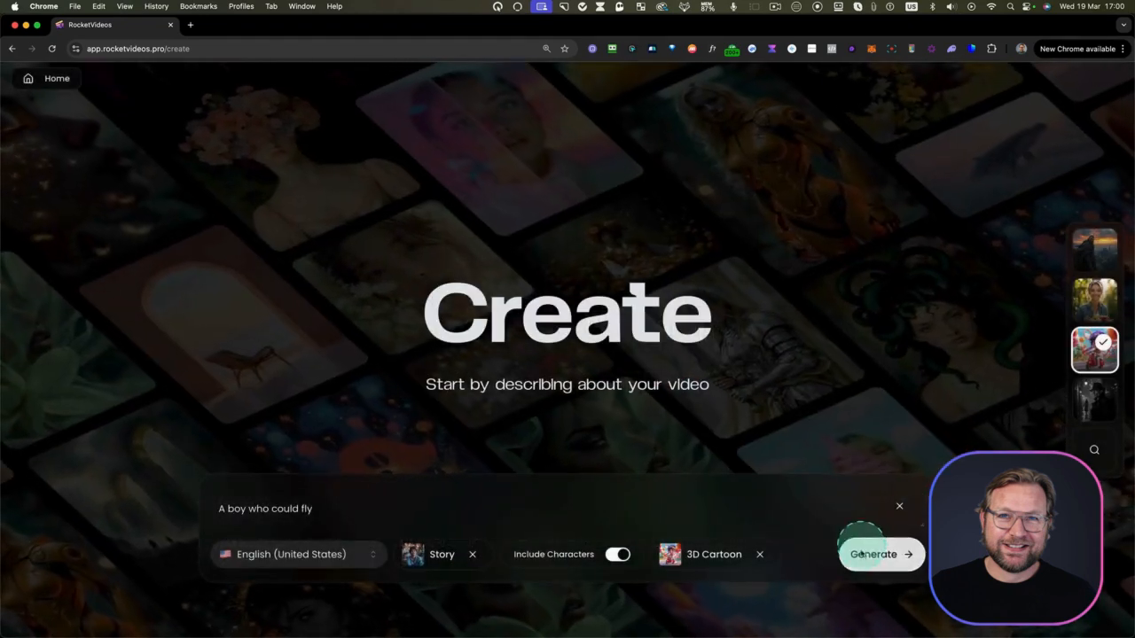
left_click(863, 555)
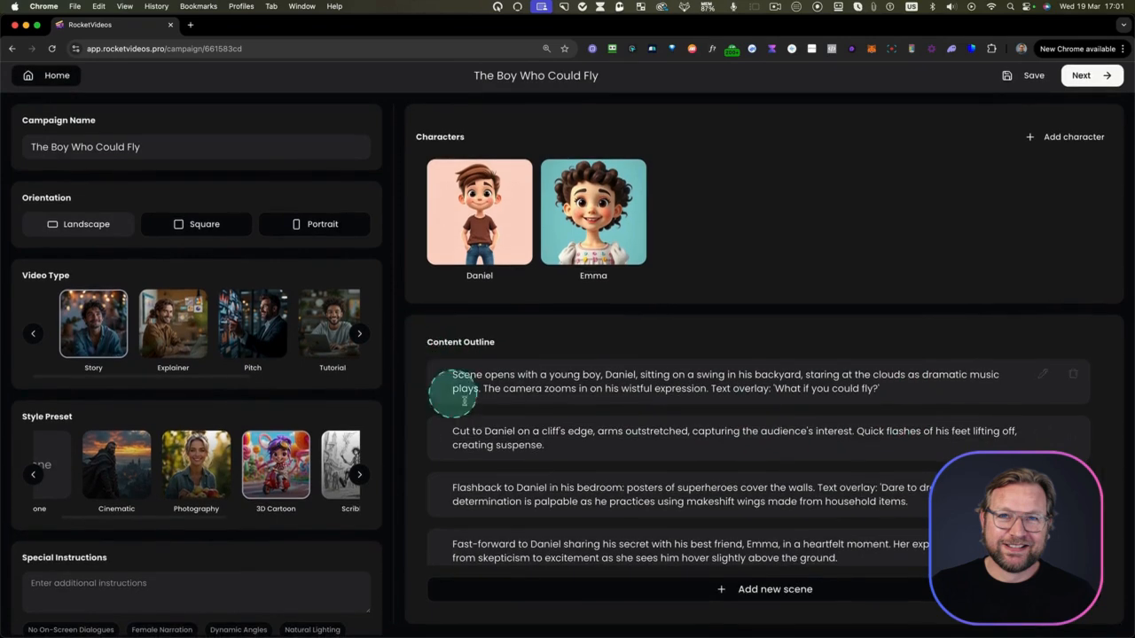
Examine the content outline and open the first scene's text for editing, closing it without changes
scroll(461, 395, "down", 3)
scroll(466, 403, "up", 1)
scroll(466, 405, "up", 1)
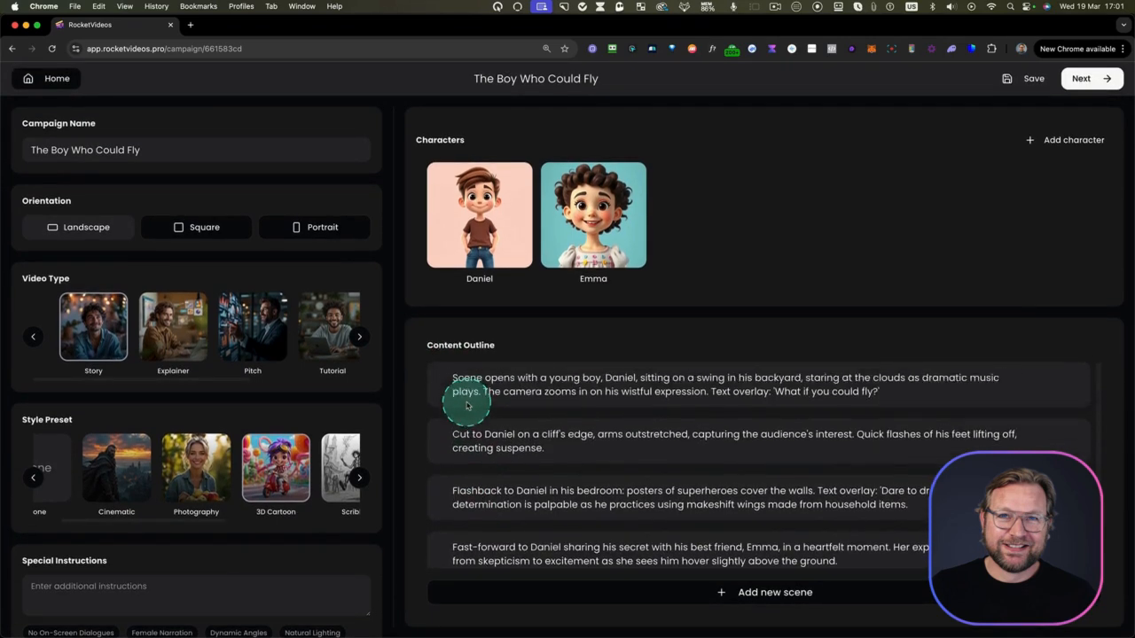
left_click(1043, 377)
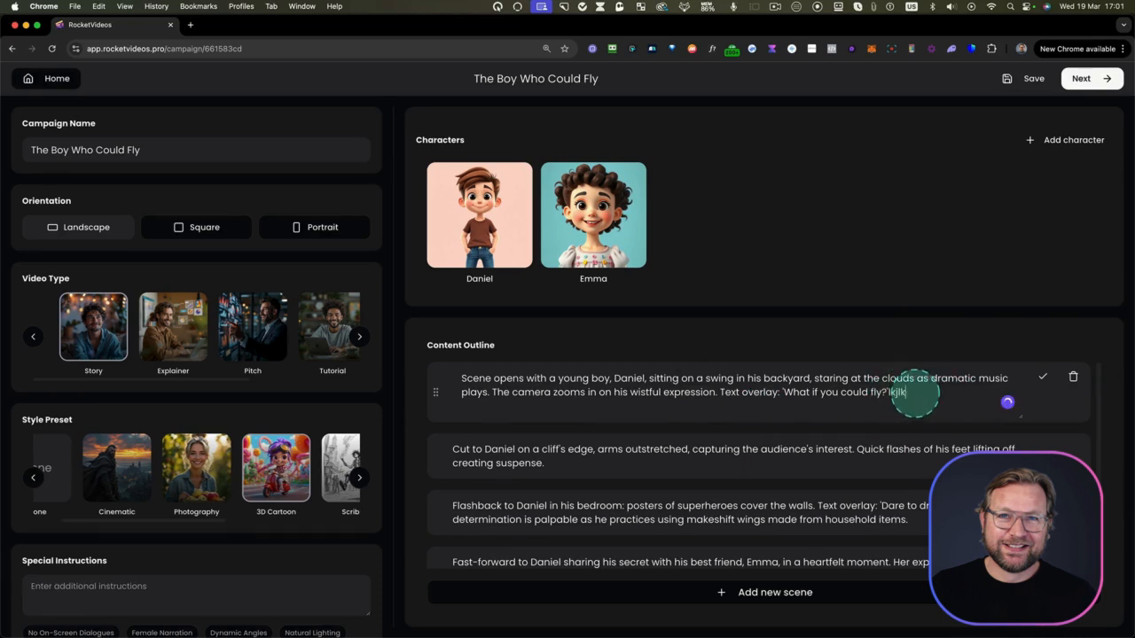
left_click(1043, 378)
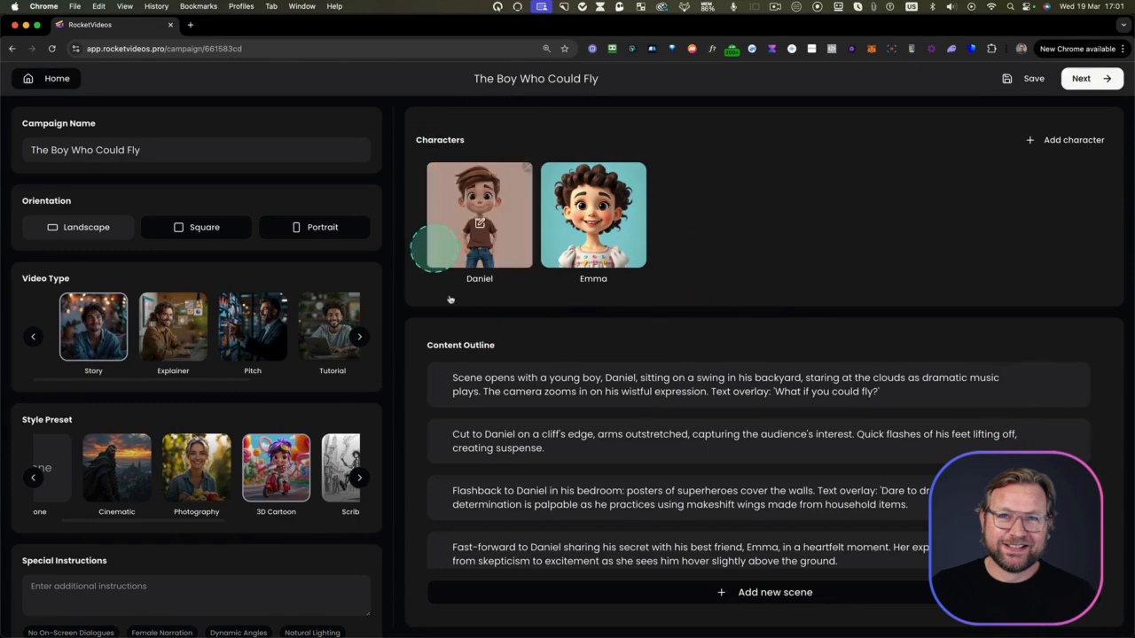
Set the girl character's appearance to "Curly long hair, bright smile", then save and regenerate her image
mouse_move(481, 227)
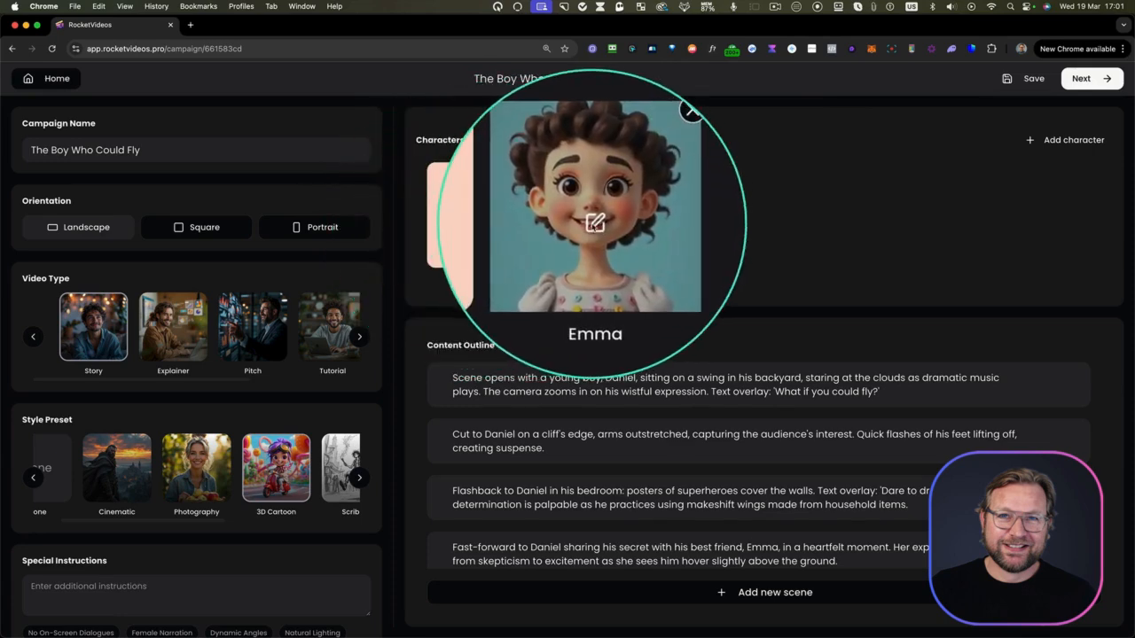
left_click(593, 222)
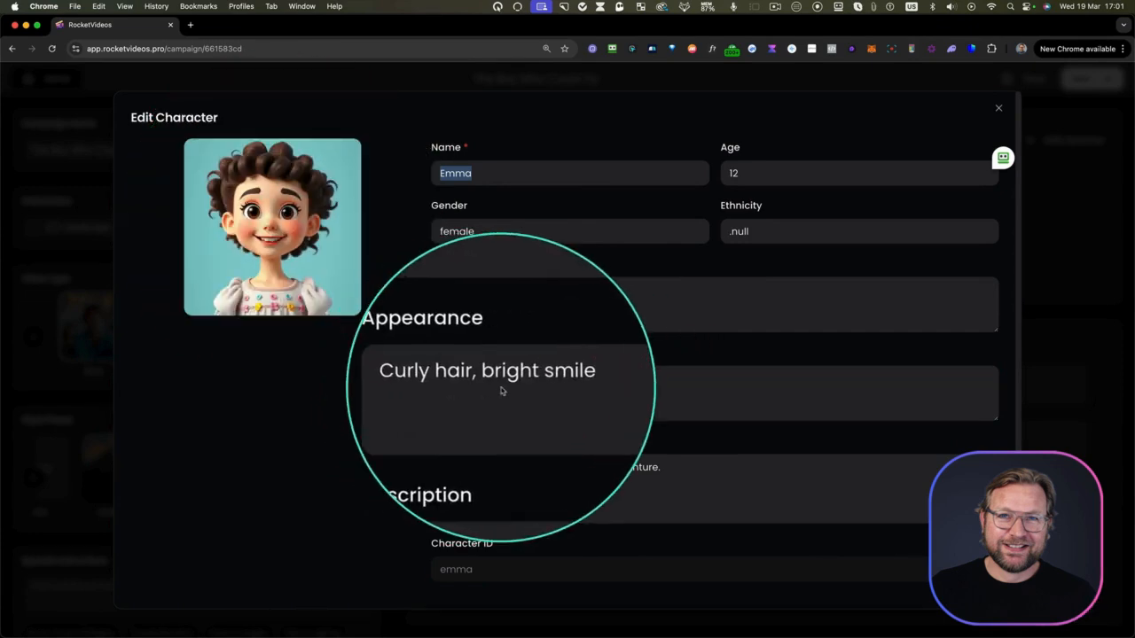
type("long")
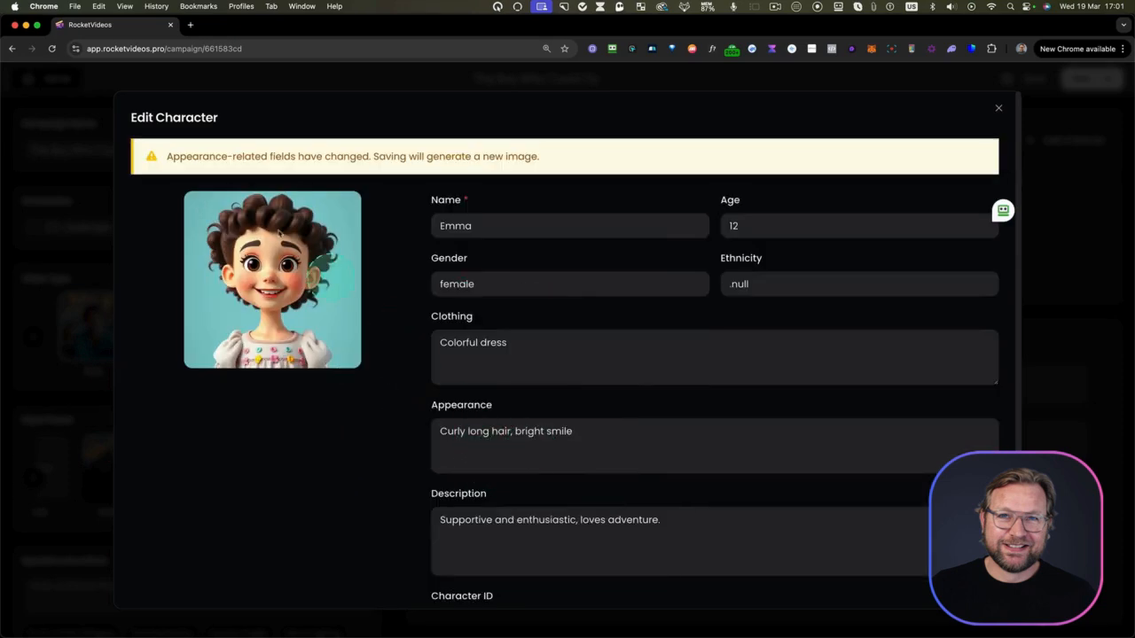
scroll(887, 488, "down", 3)
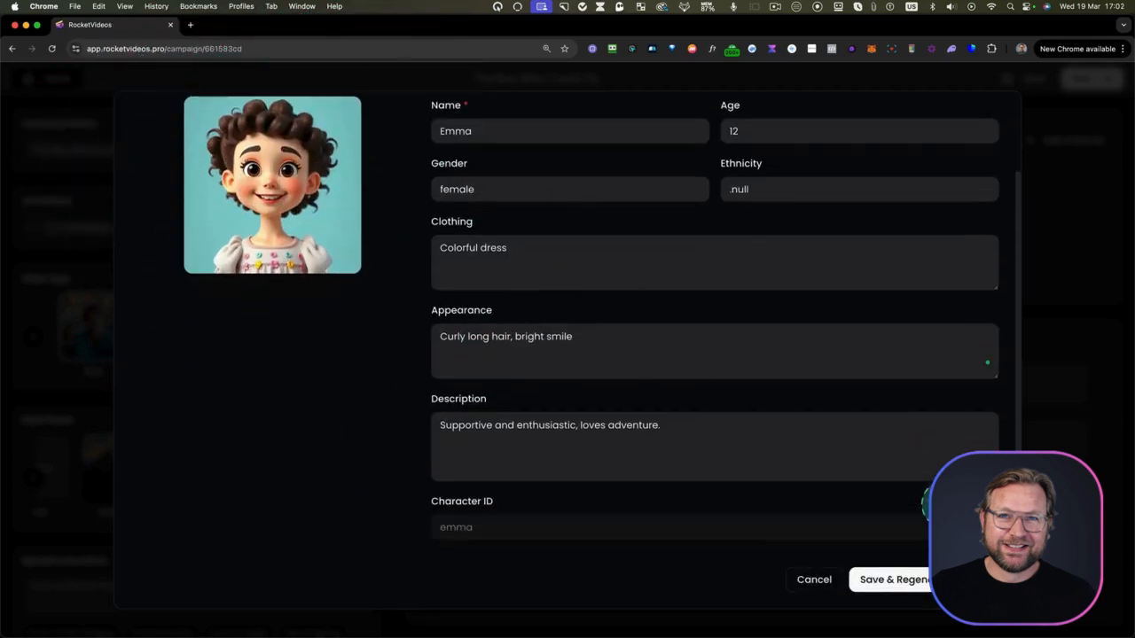
left_click(914, 582)
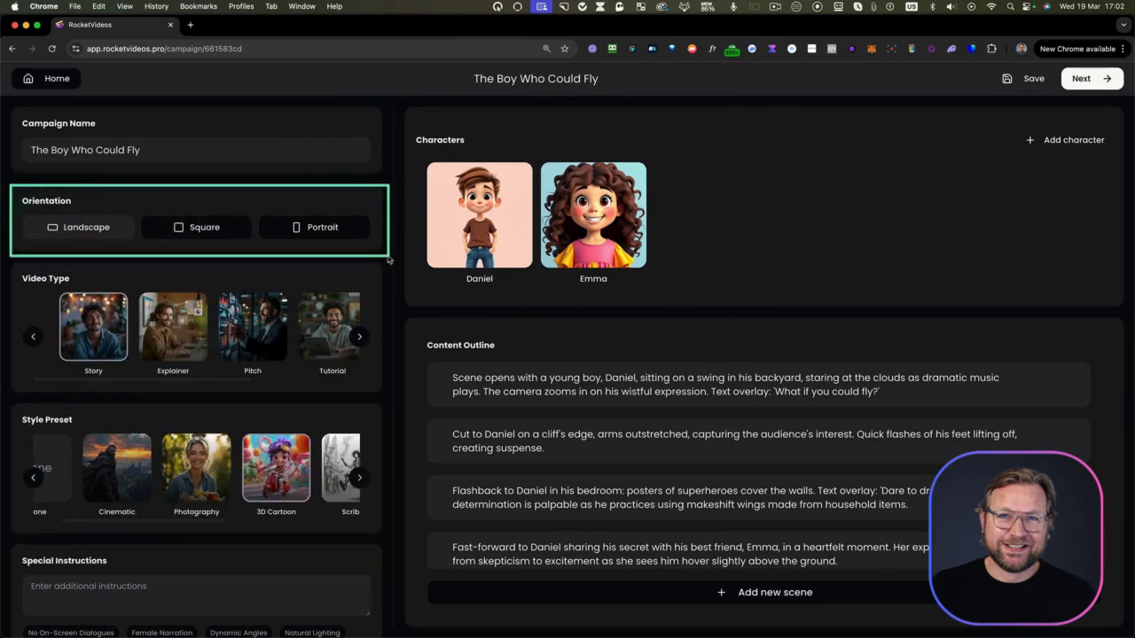
Set the campaign to Landscape orientation with the special instruction "Do not include dialogues for on-screen characters." and save it
left_click(303, 236)
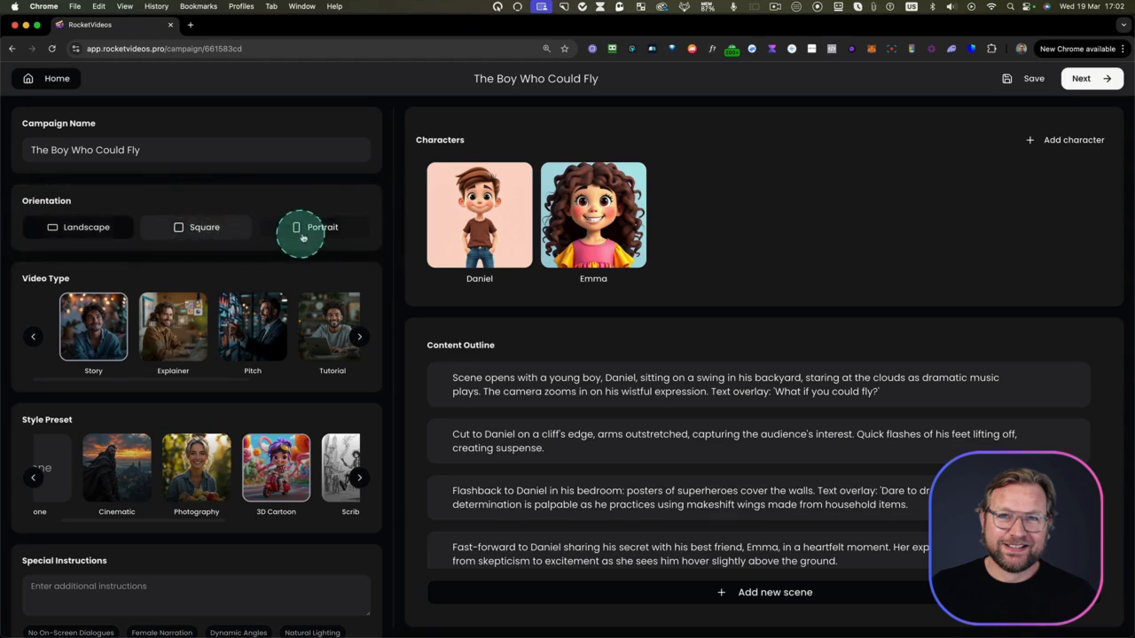
left_click(120, 234)
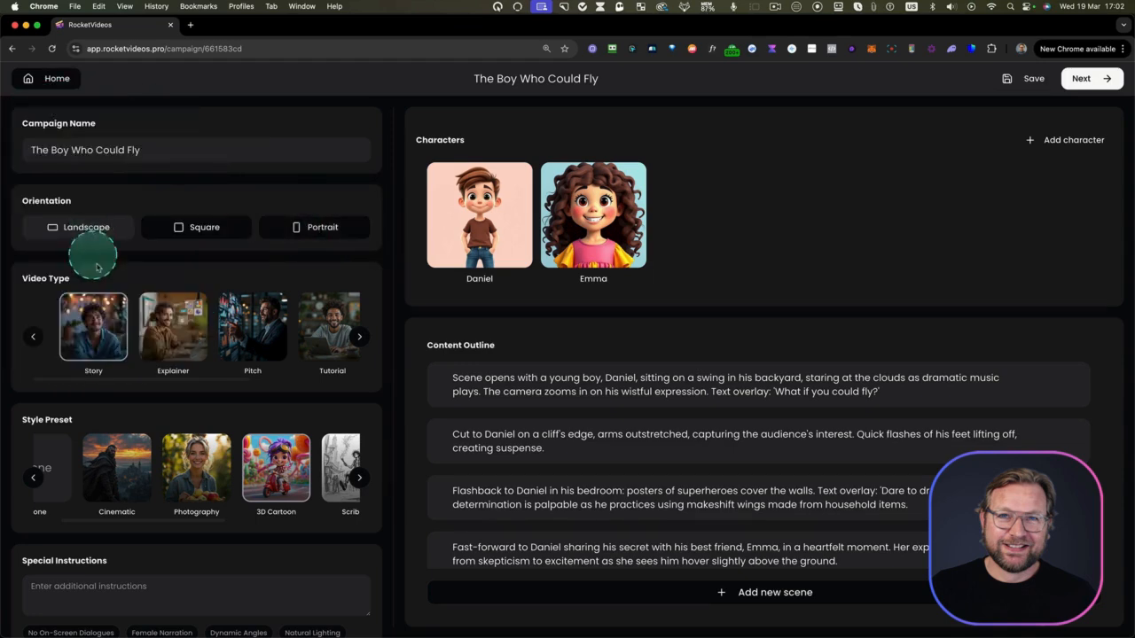
left_click(56, 587)
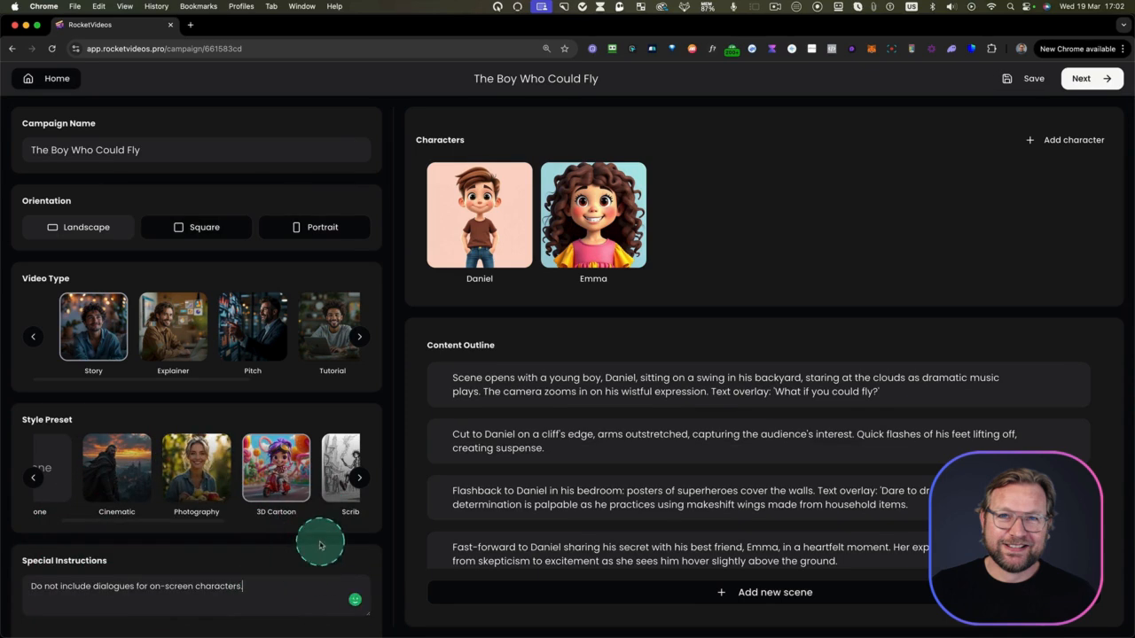
type(".")
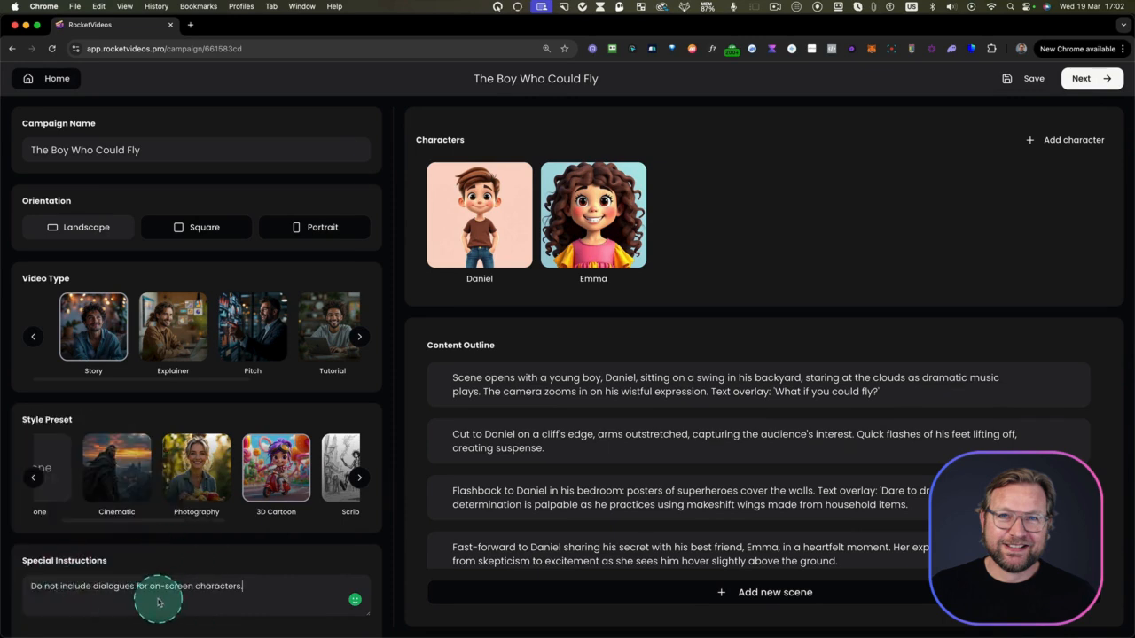
left_click(1025, 81)
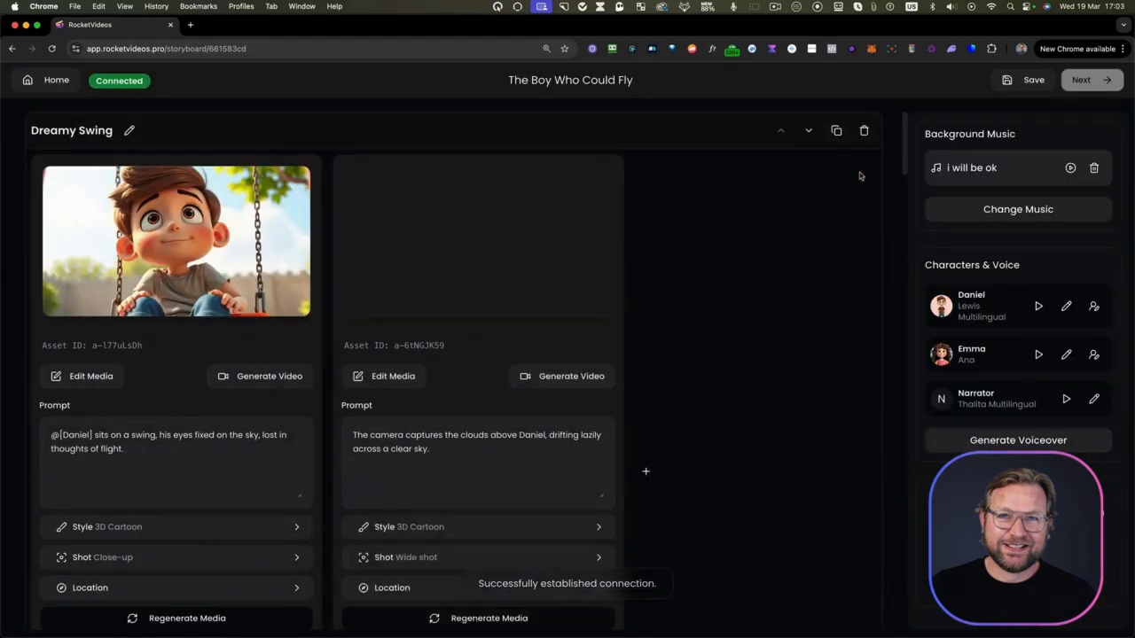
Review the generated images and prompts of all storyboard scenes, from Dreamy Swing to Celebration of Flight
scroll(682, 297, "down", 5)
scroll(683, 299, "down", 9)
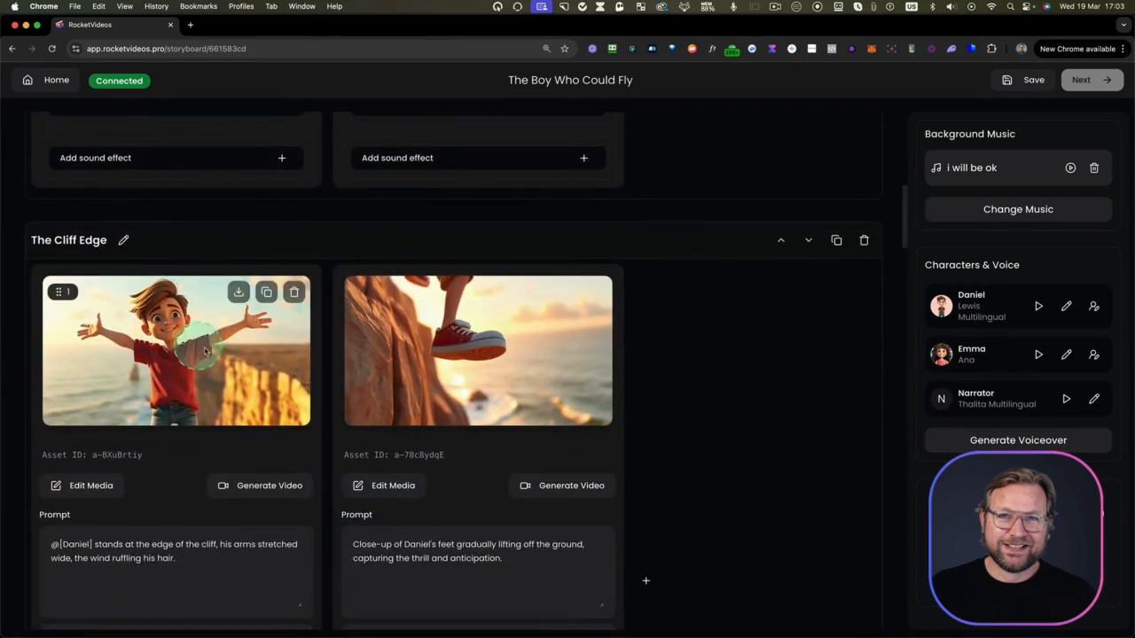
scroll(670, 377, "down", 8)
scroll(674, 356, "down", 10)
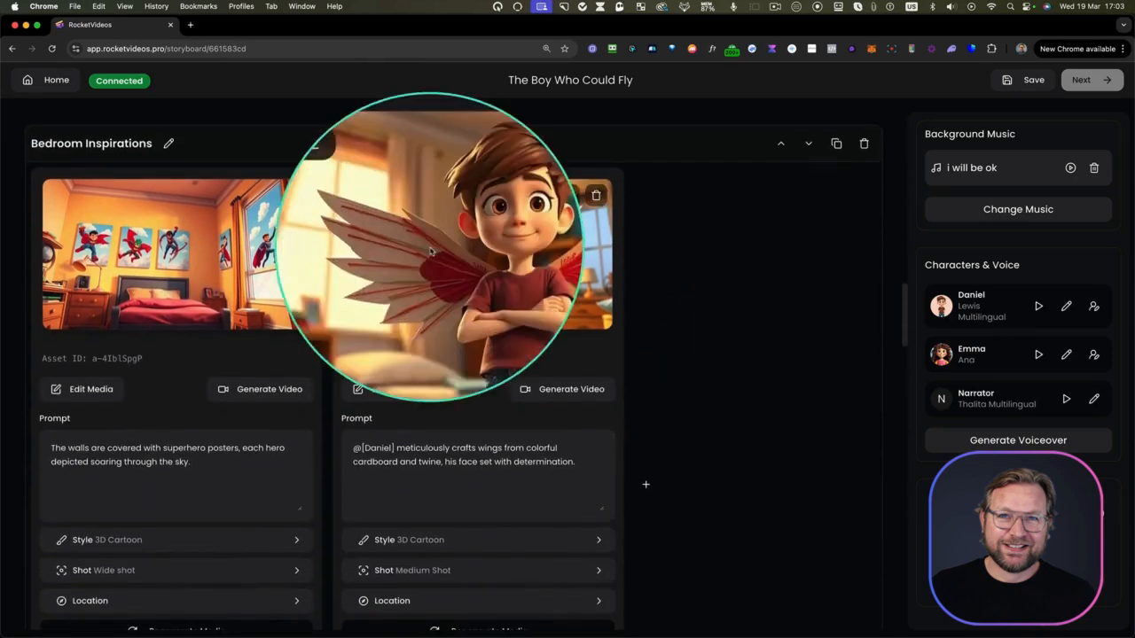
scroll(666, 324, "down", 17)
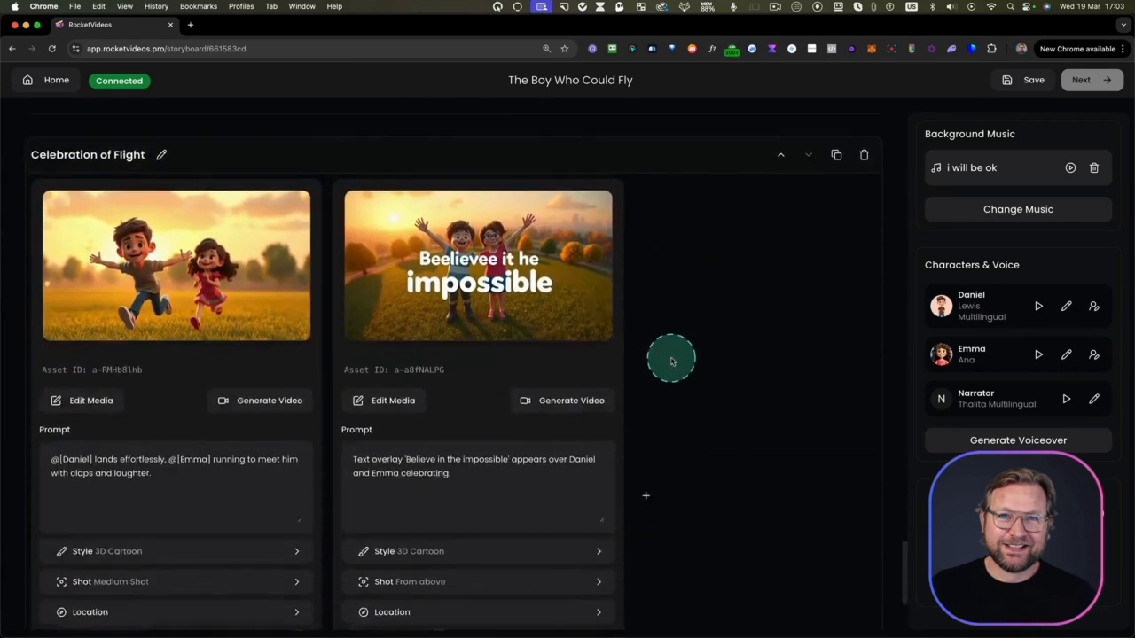
scroll(674, 346, "up", 1)
scroll(678, 320, "up", 20)
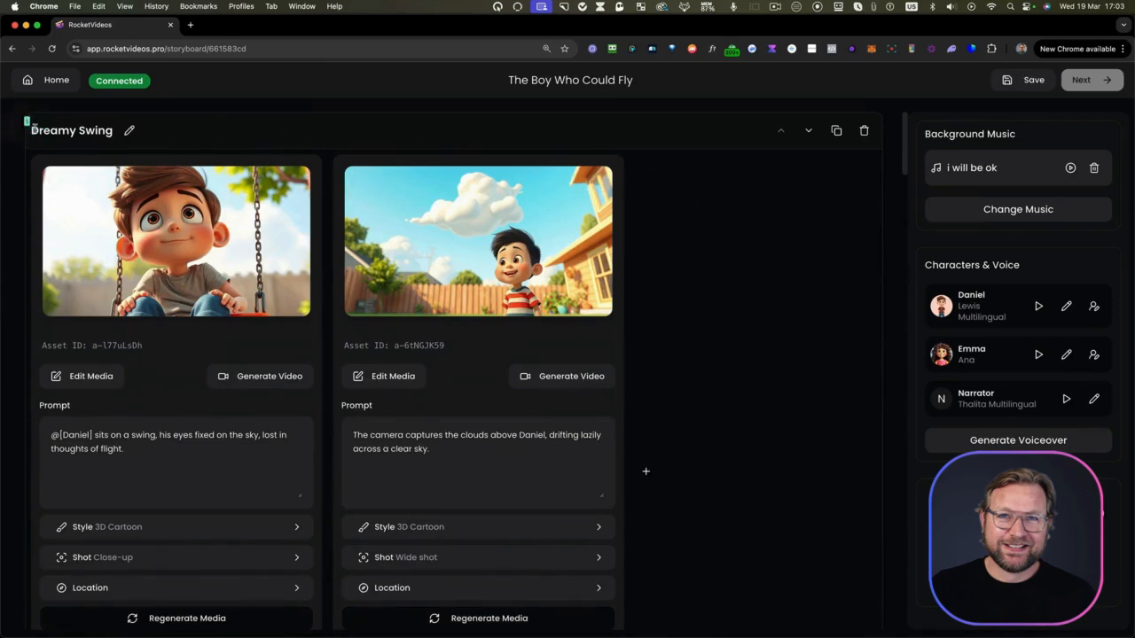
Examine the Dreamy Swing and The Cliff Edge scenes, focusing on the image and prompt of the first Dreamy Swing shot
scroll(26, 154, "down", 10)
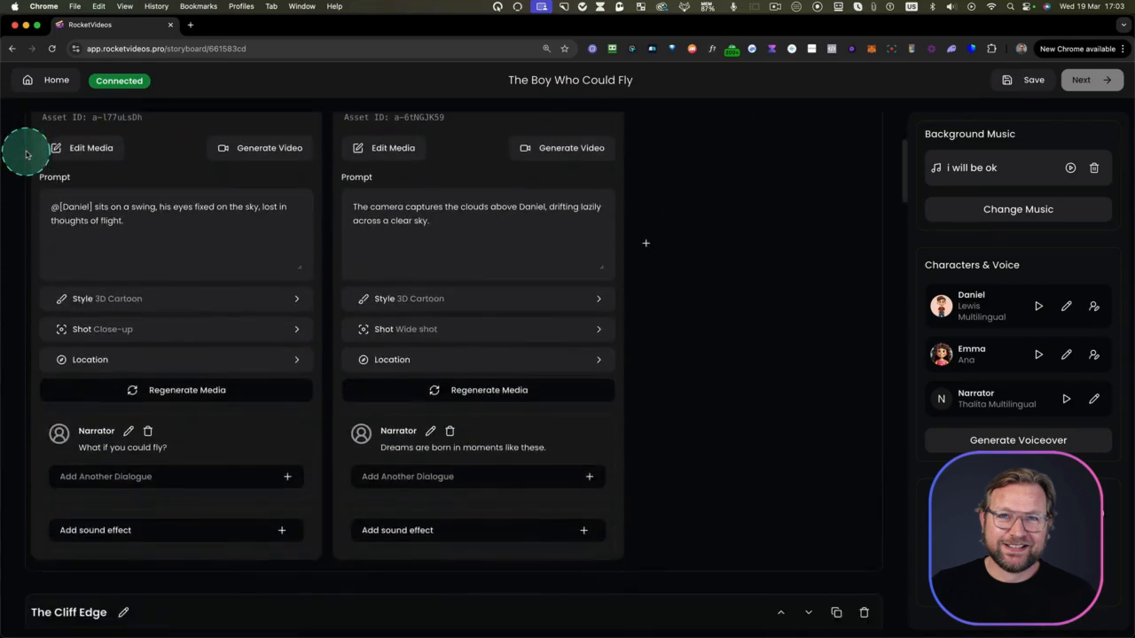
scroll(26, 154, "down", 3)
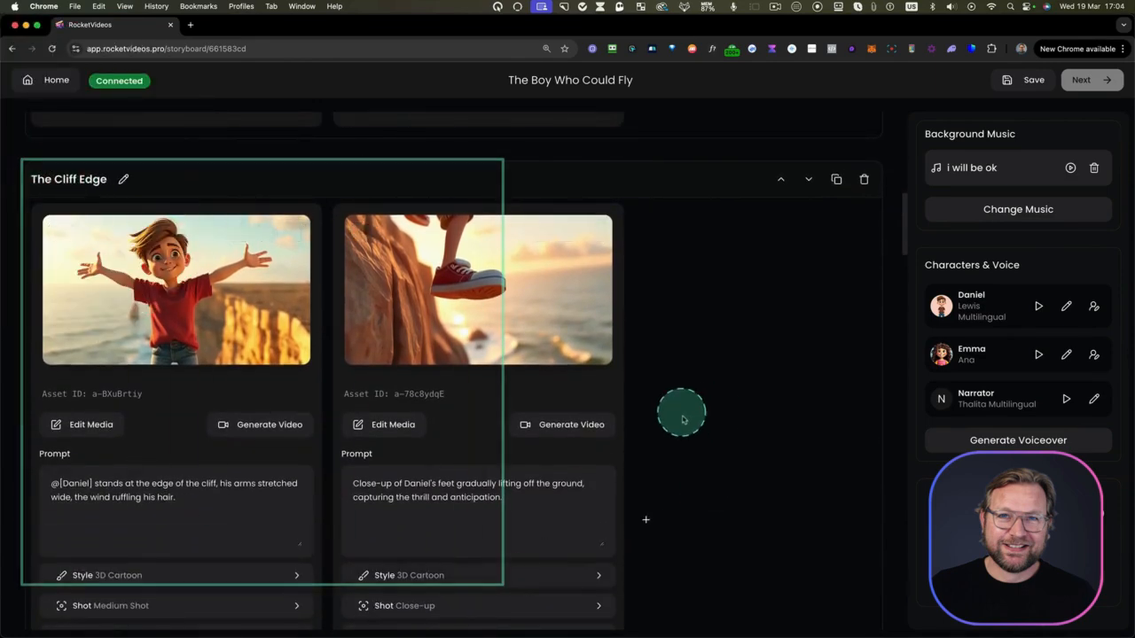
scroll(681, 415, "up", 15)
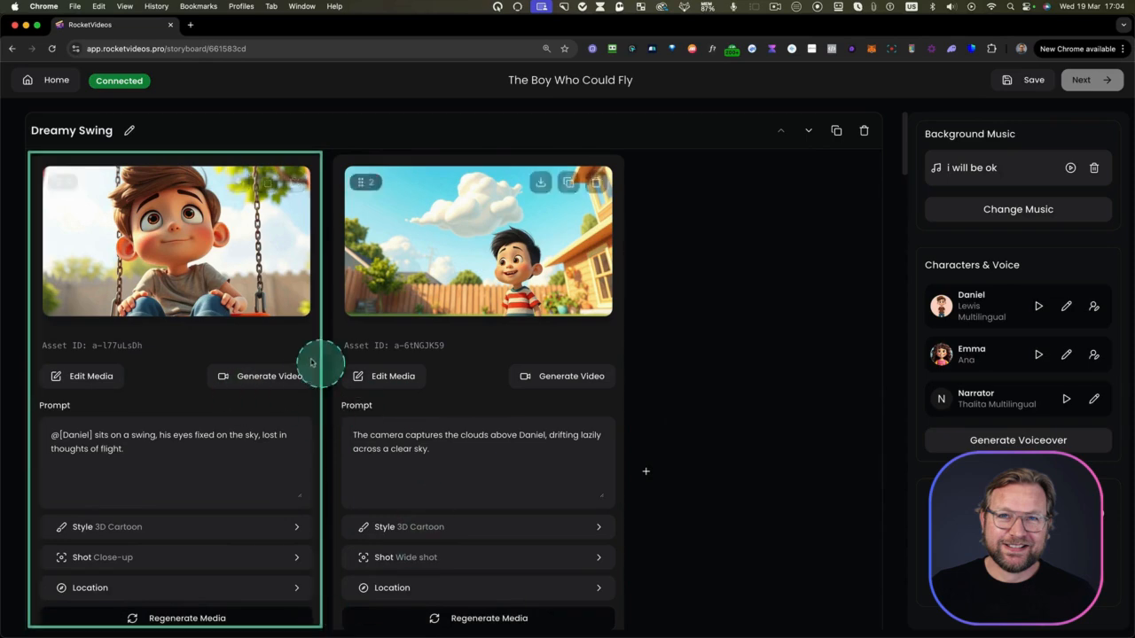
scroll(221, 299, "down", 1)
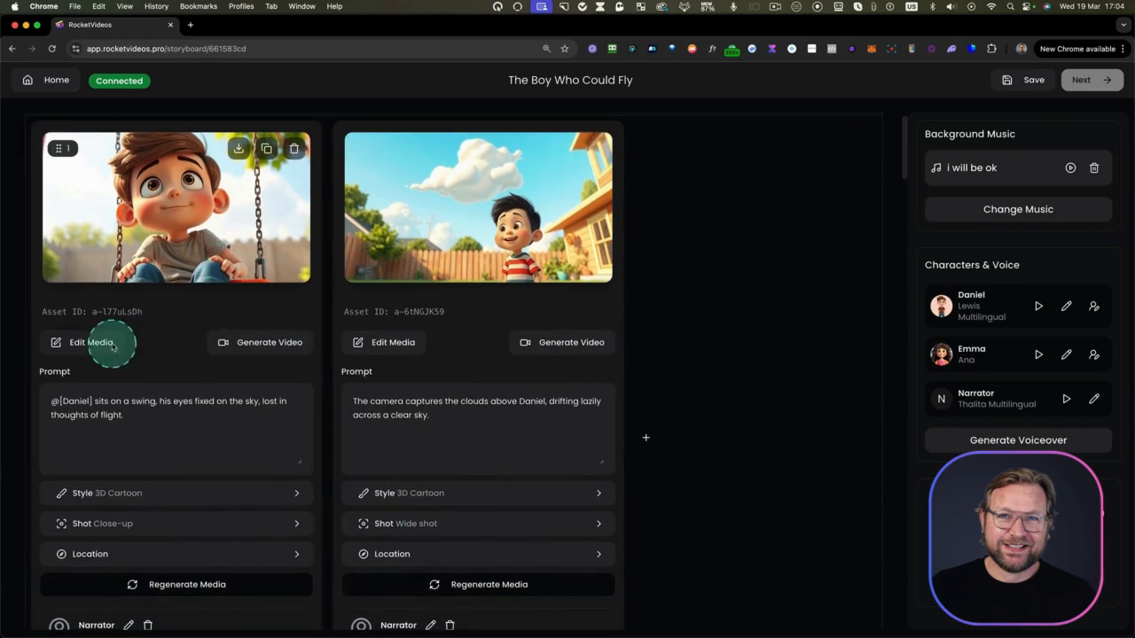
left_click(195, 256)
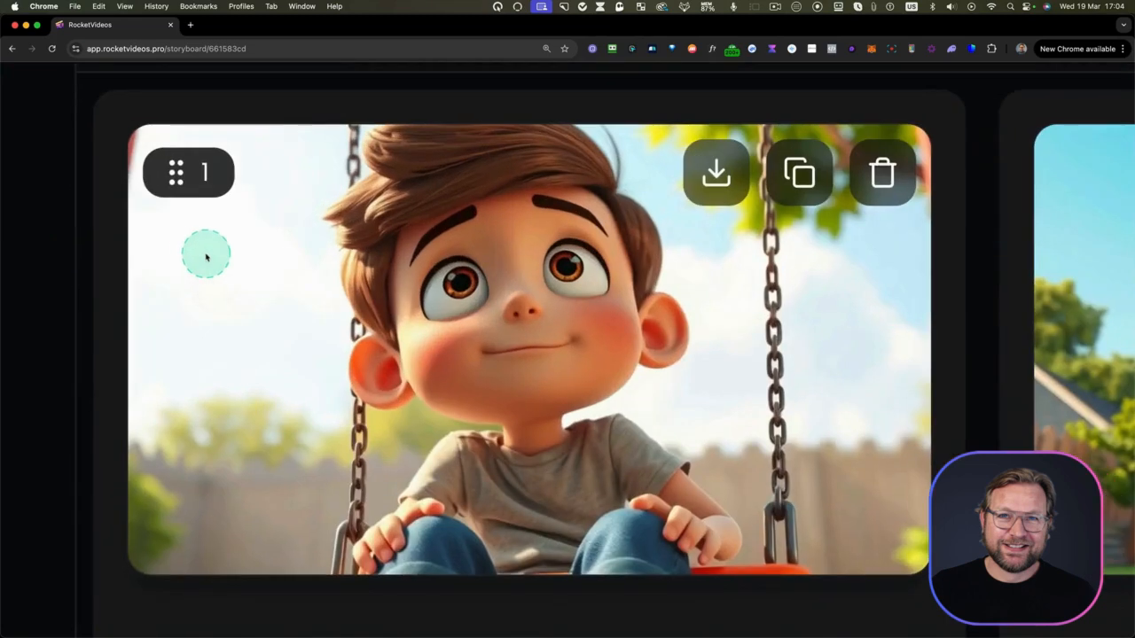
left_click(604, 352)
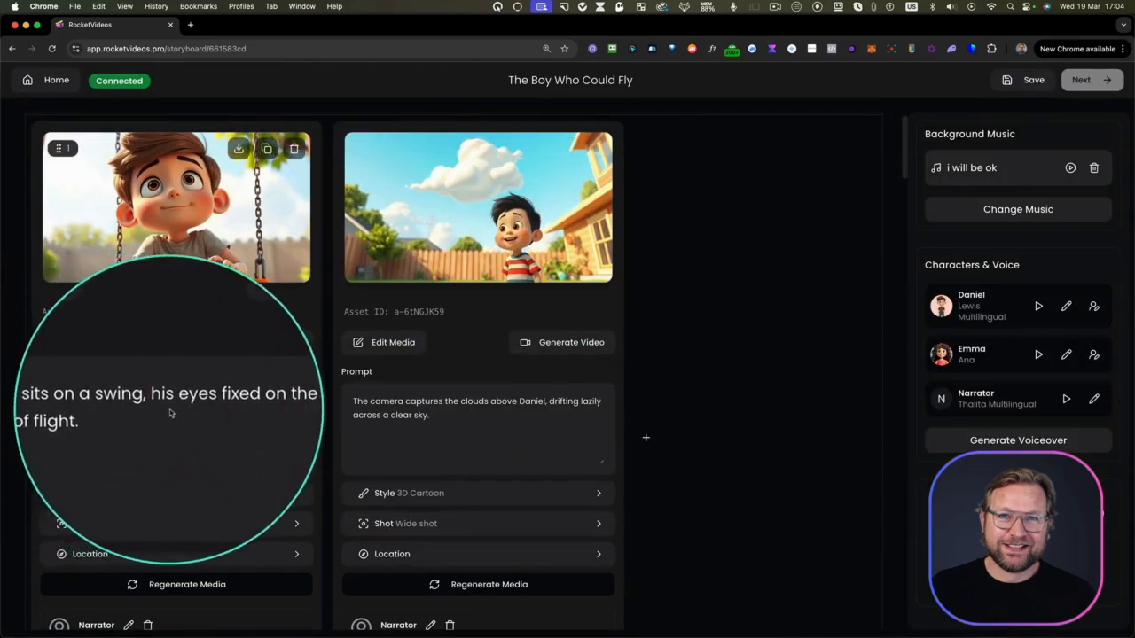
left_click(198, 404)
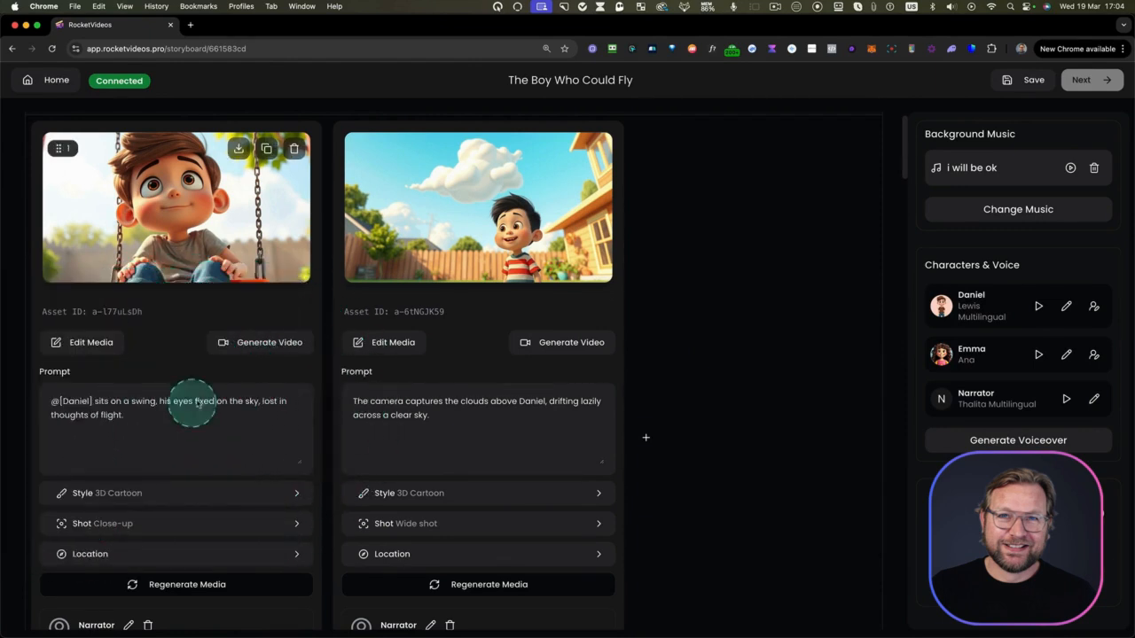
scroll(231, 432, "down", 1)
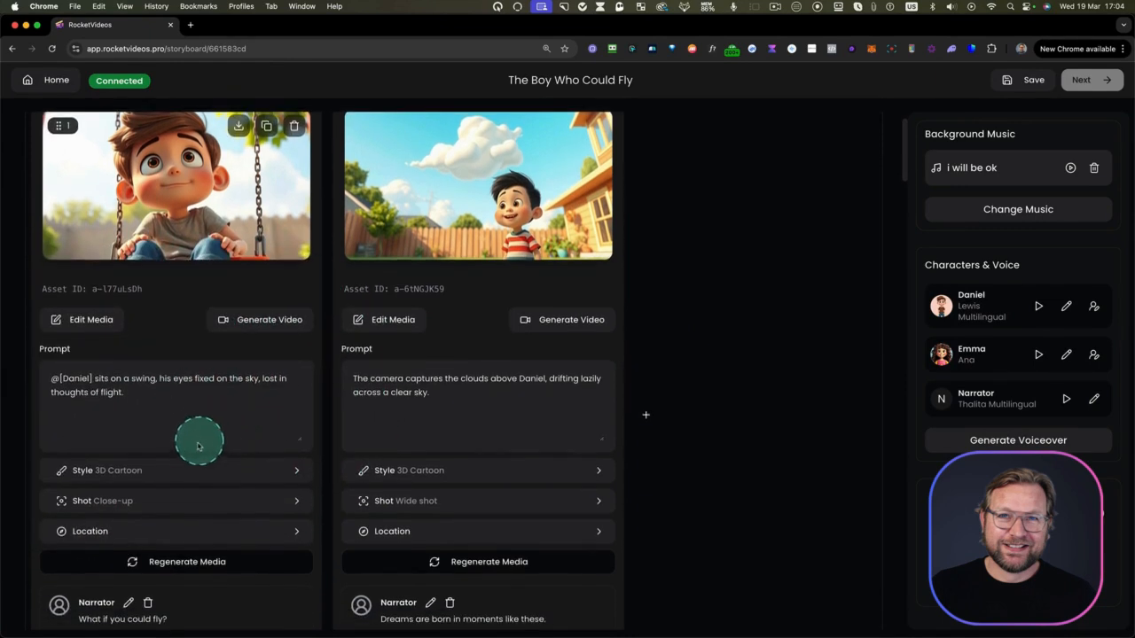
scroll(204, 417, "up", 2)
scroll(202, 358, "down", 1)
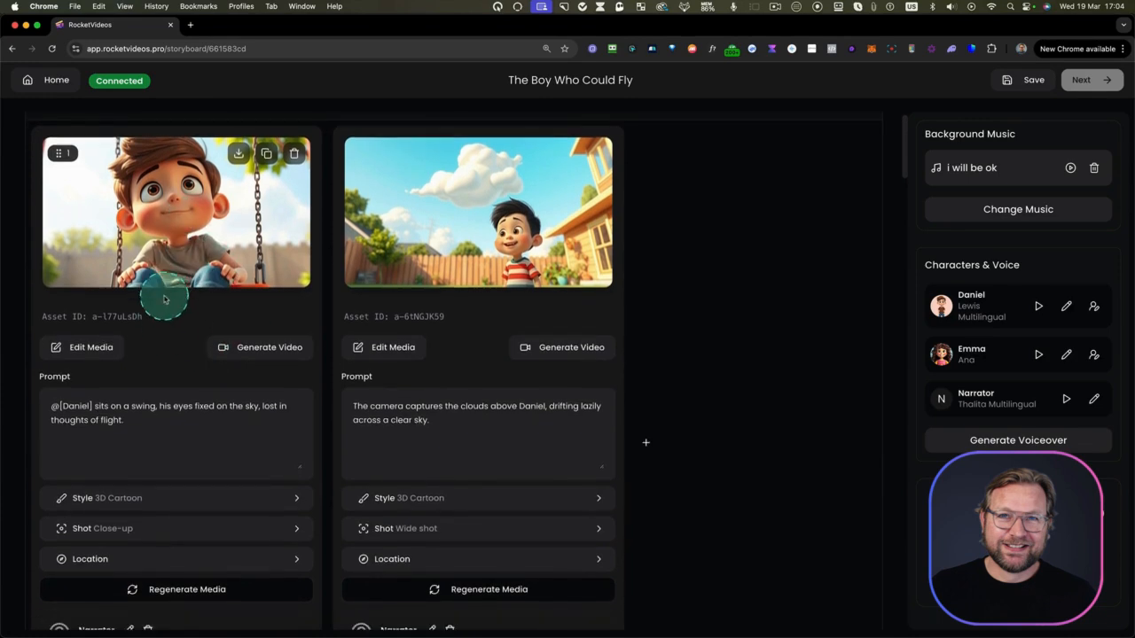
Replace "sits" with "stand" in the first Dreamy Swing shot's prompt, set its location weather to "Rain" and save the location settings
left_click(108, 414)
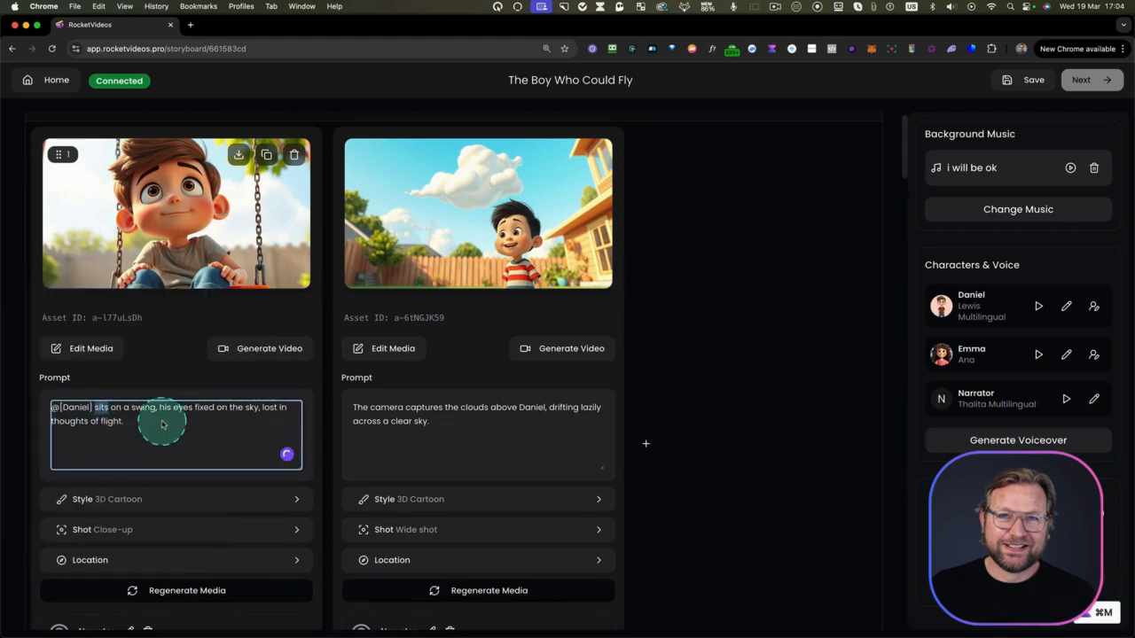
scroll(105, 458, "down", 1)
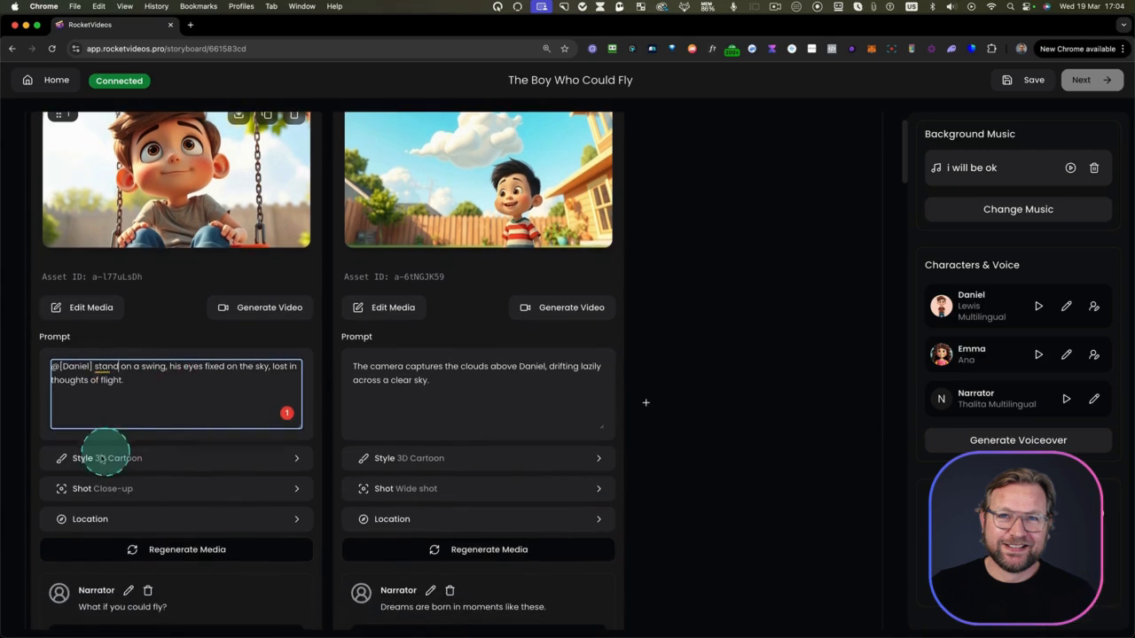
left_click(92, 519)
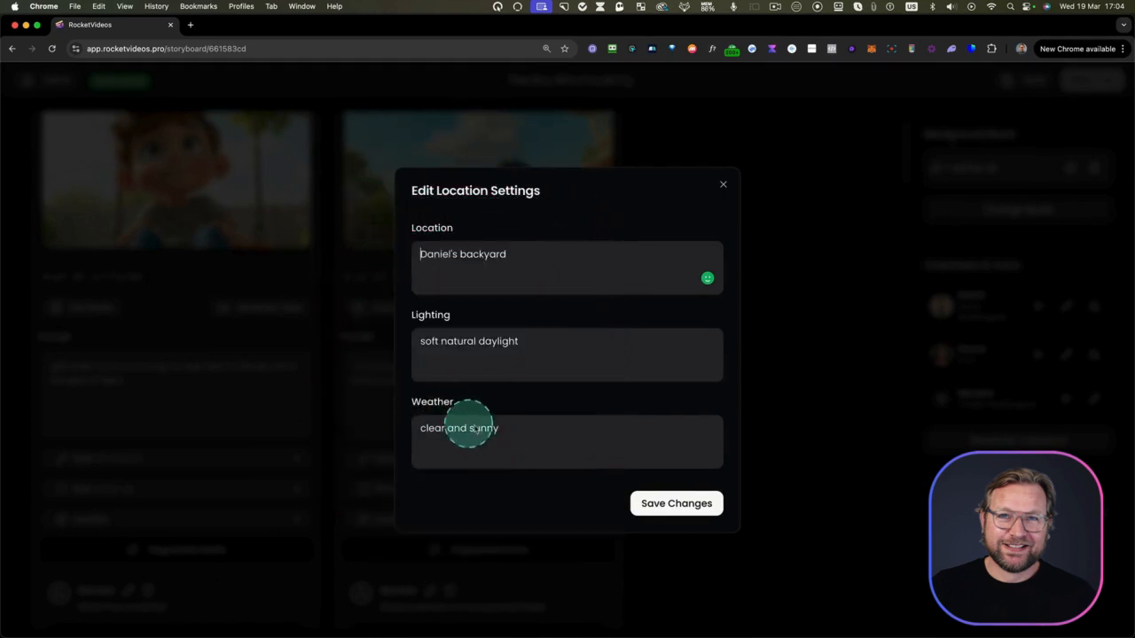
left_click_drag(512, 437, 405, 427)
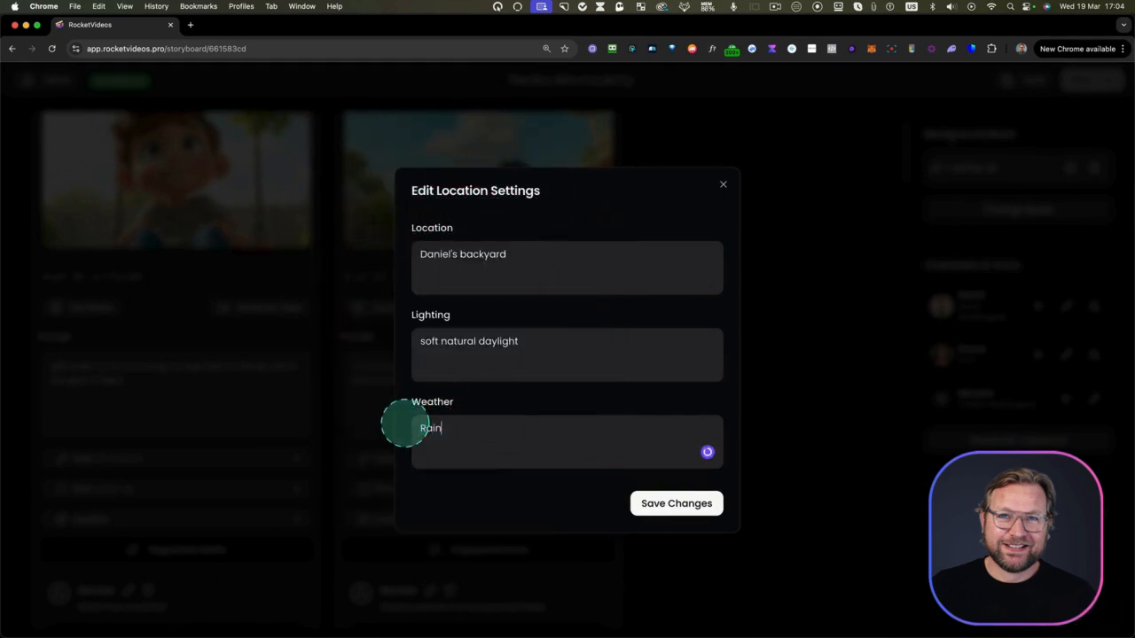
left_click(677, 504)
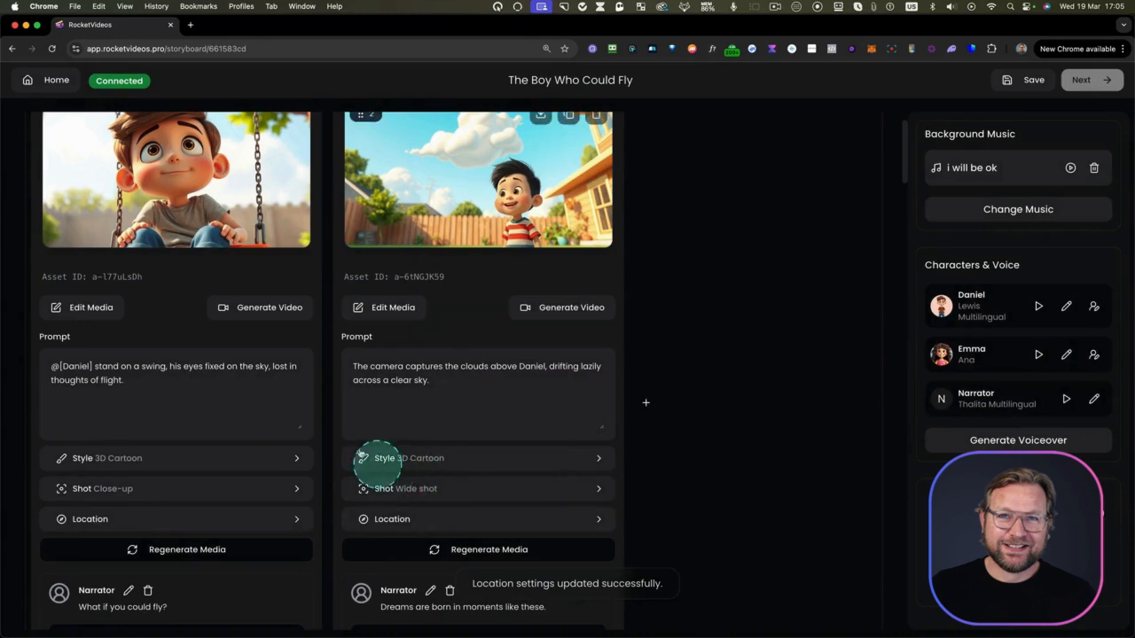
Change the first Dreamy Swing shot's type to Medium Shot and regenerate its media
left_click(97, 489)
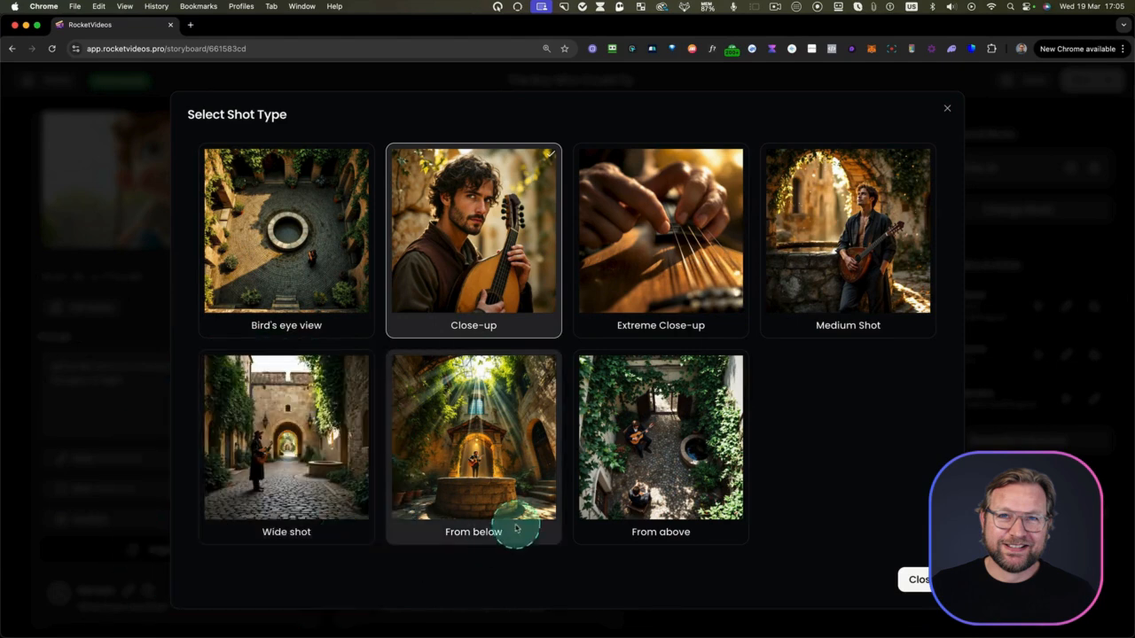
left_click(859, 204)
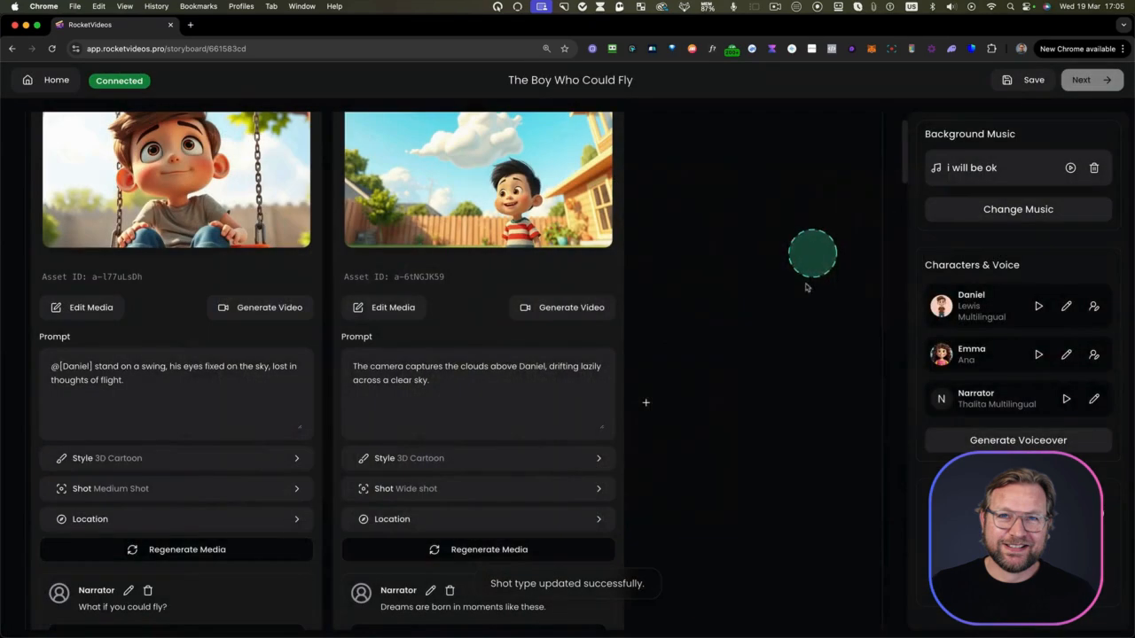
left_click(169, 550)
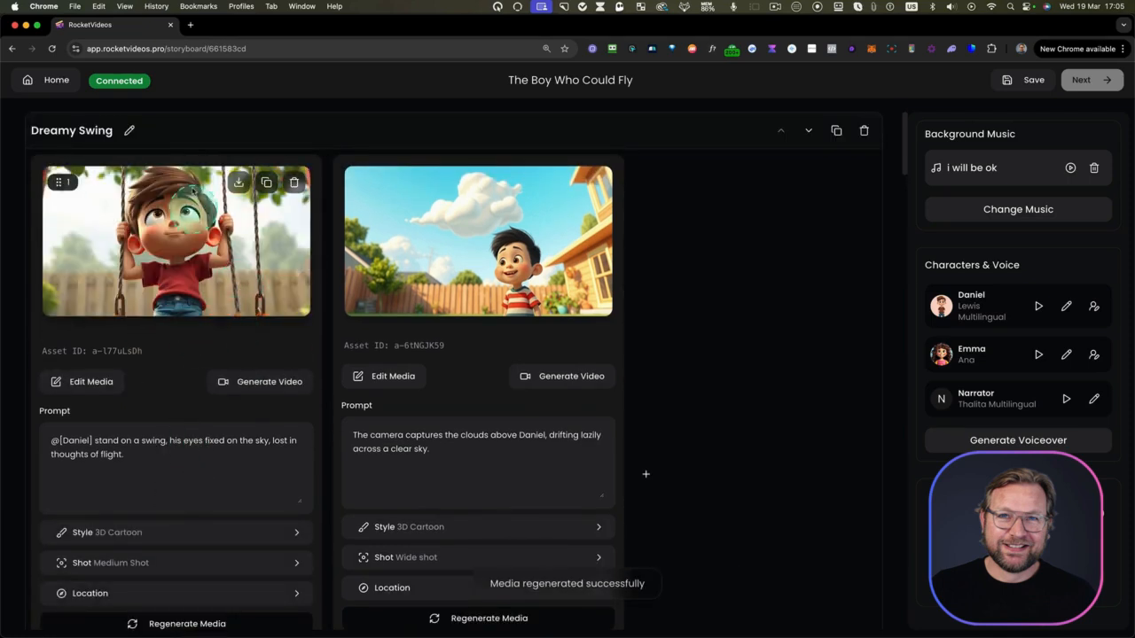
scroll(189, 304, "down", 1)
scroll(189, 301, "up", 1)
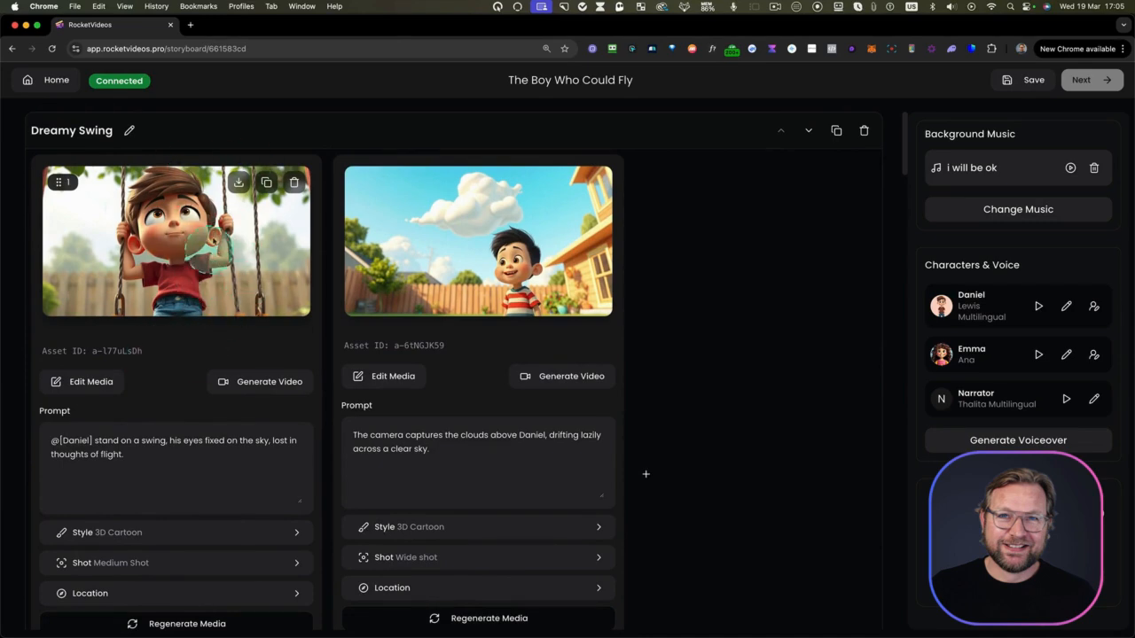
Erase the extra swing rope beside the boy using Generative Fill with a 35 px brush, and compare the resulting image with its earlier versions
left_click(89, 382)
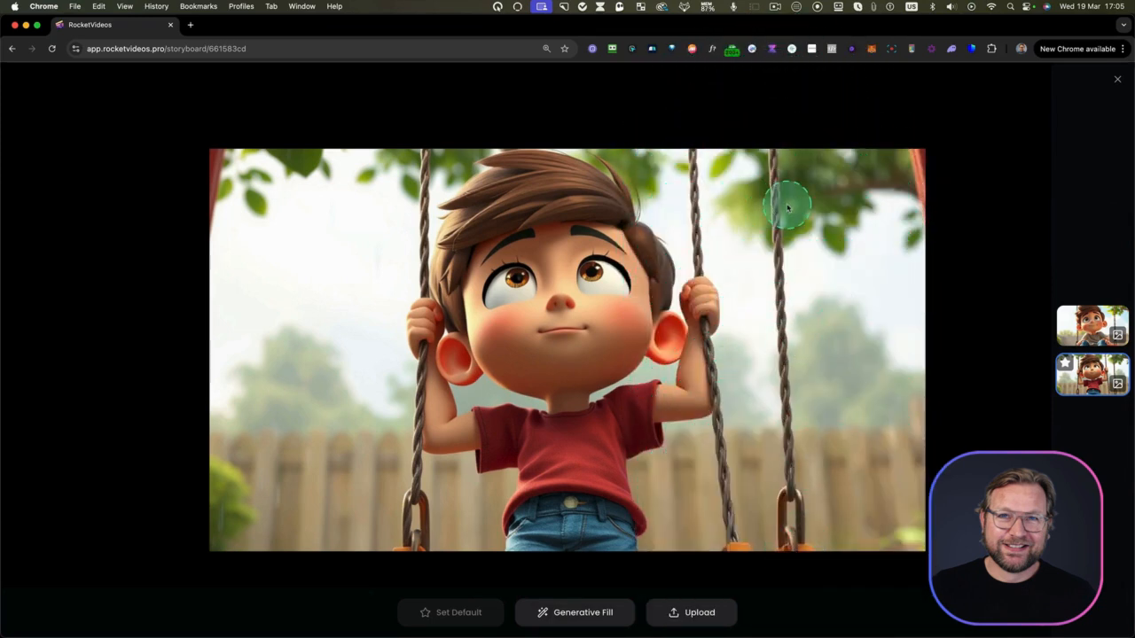
left_click(573, 612)
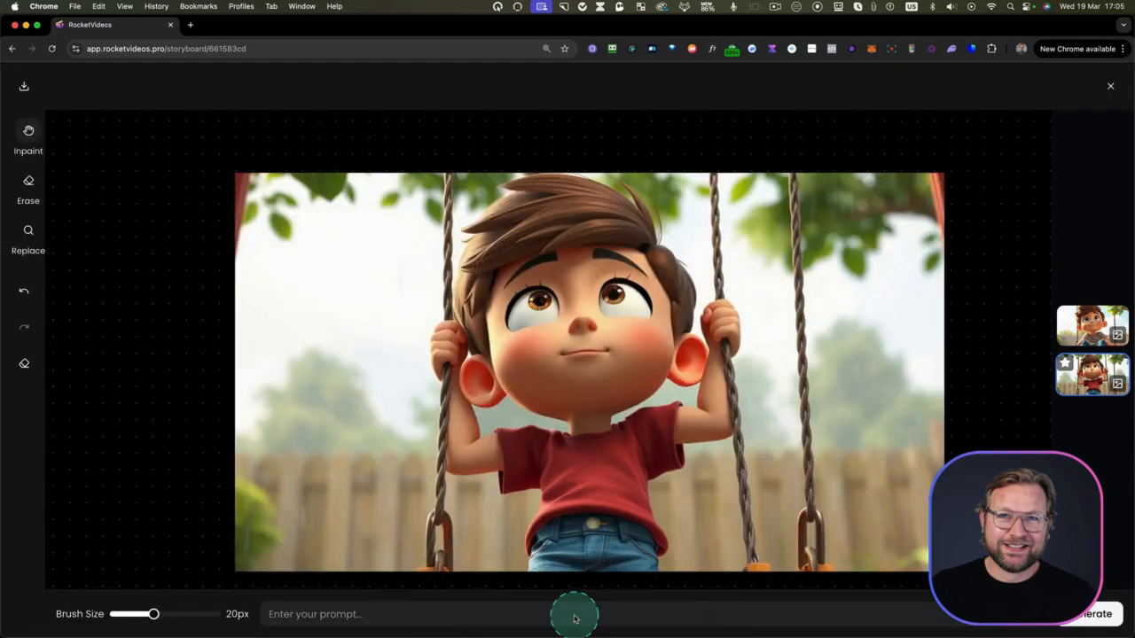
left_click(29, 149)
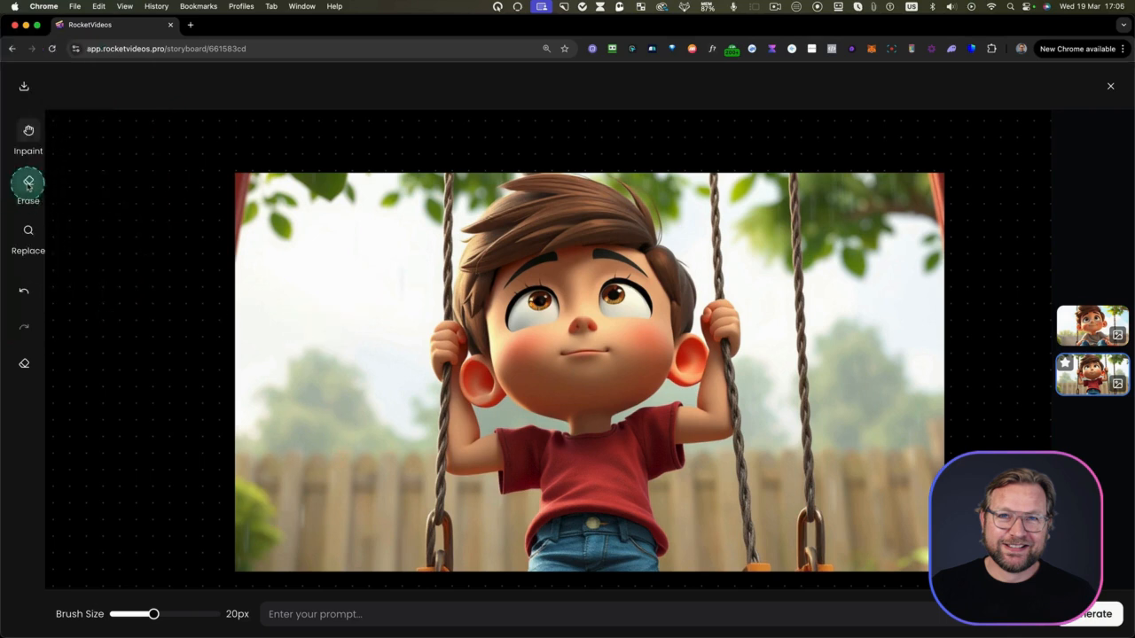
left_click(27, 183)
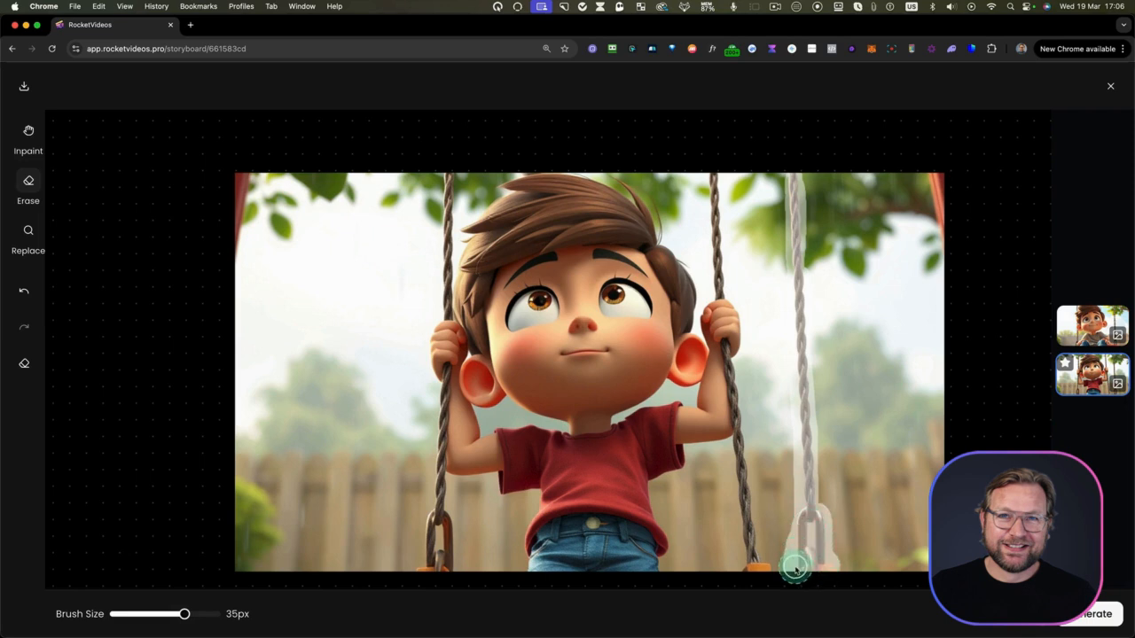
left_click(1064, 621)
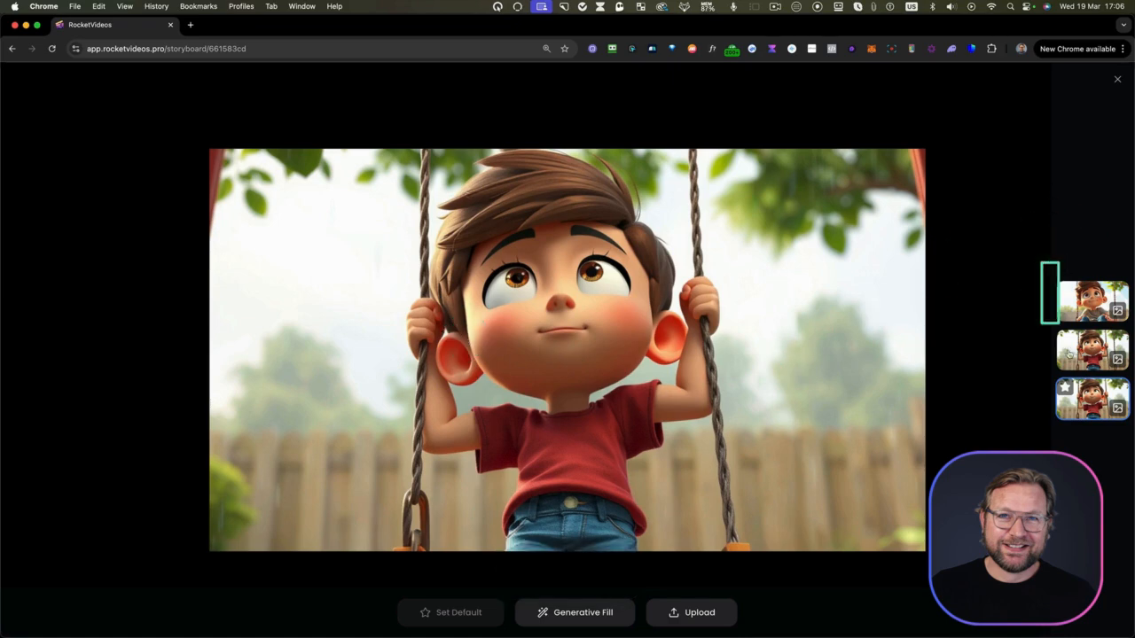
left_click(1094, 349)
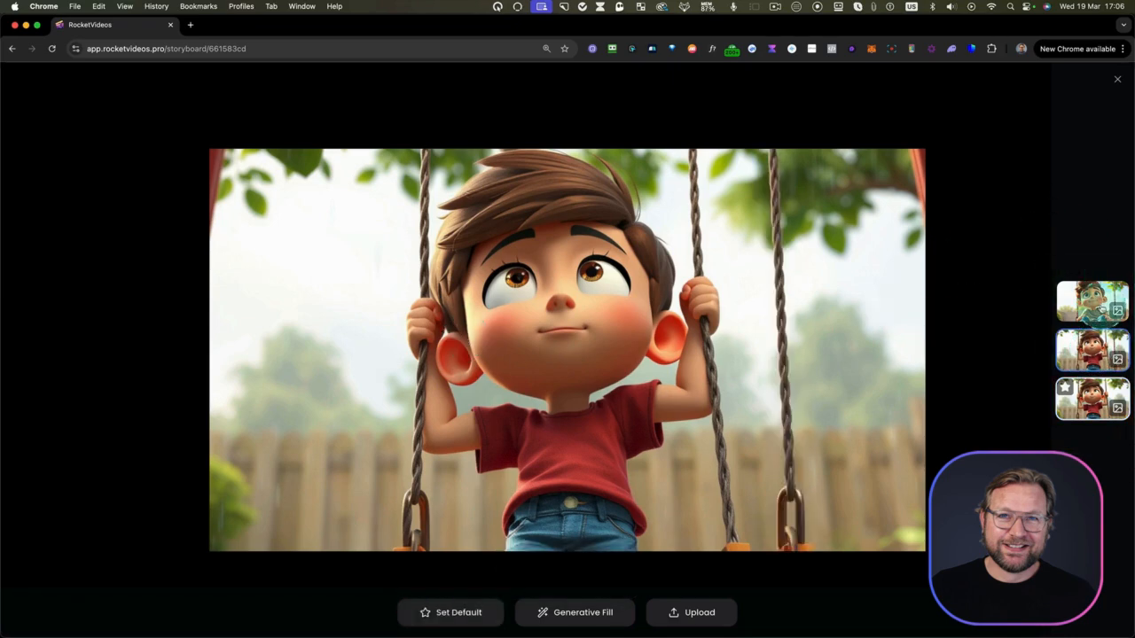
left_click(1095, 304)
left_click(1092, 400)
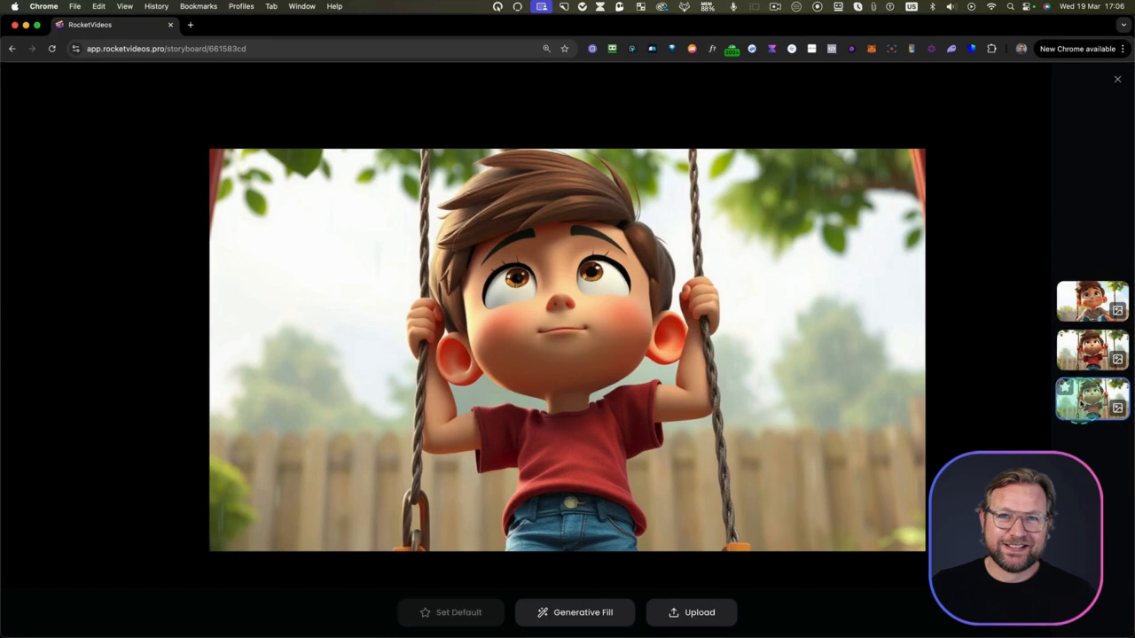
Inpaint additional green leaves in the swing image's upper-left area with Generative Fill and close the media editor
left_click(587, 613)
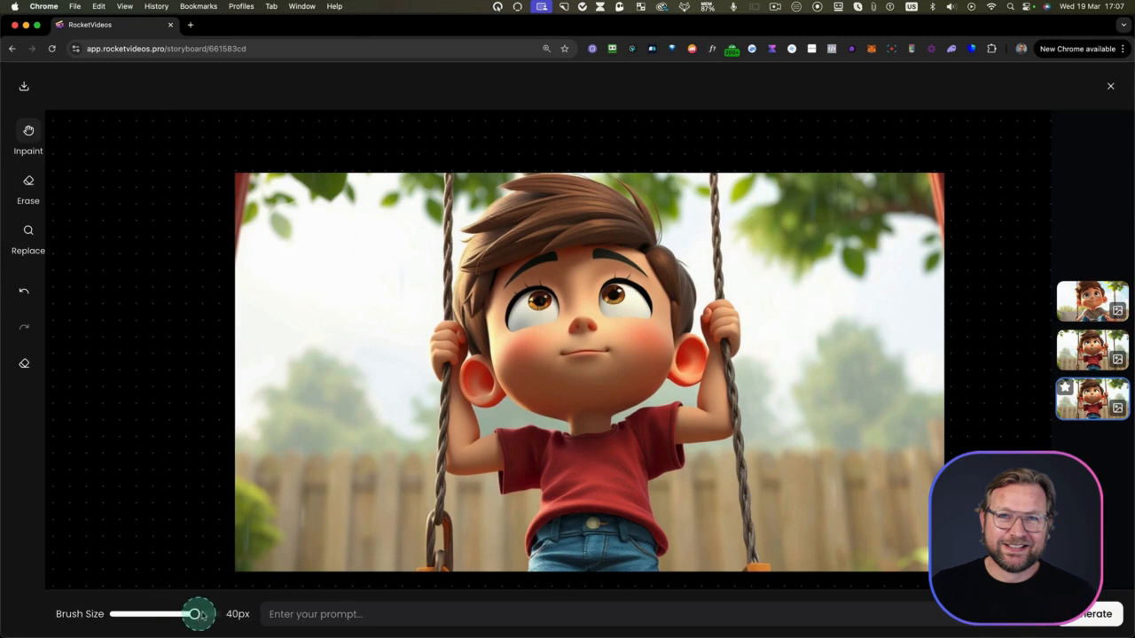
left_click_drag(203, 616, 204, 614)
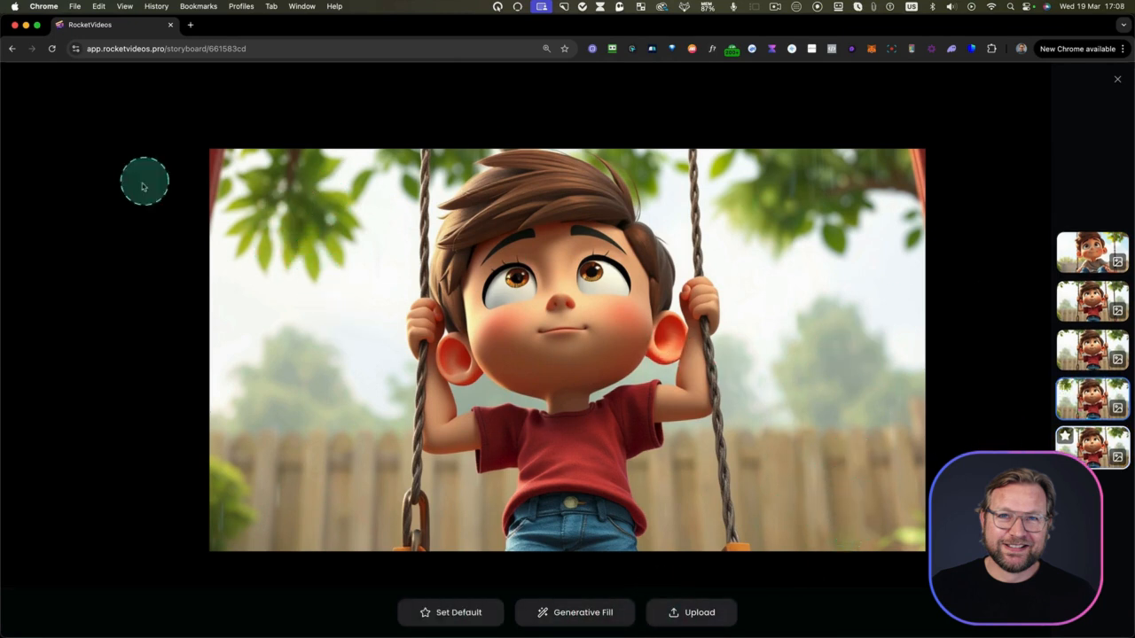
left_click(1119, 81)
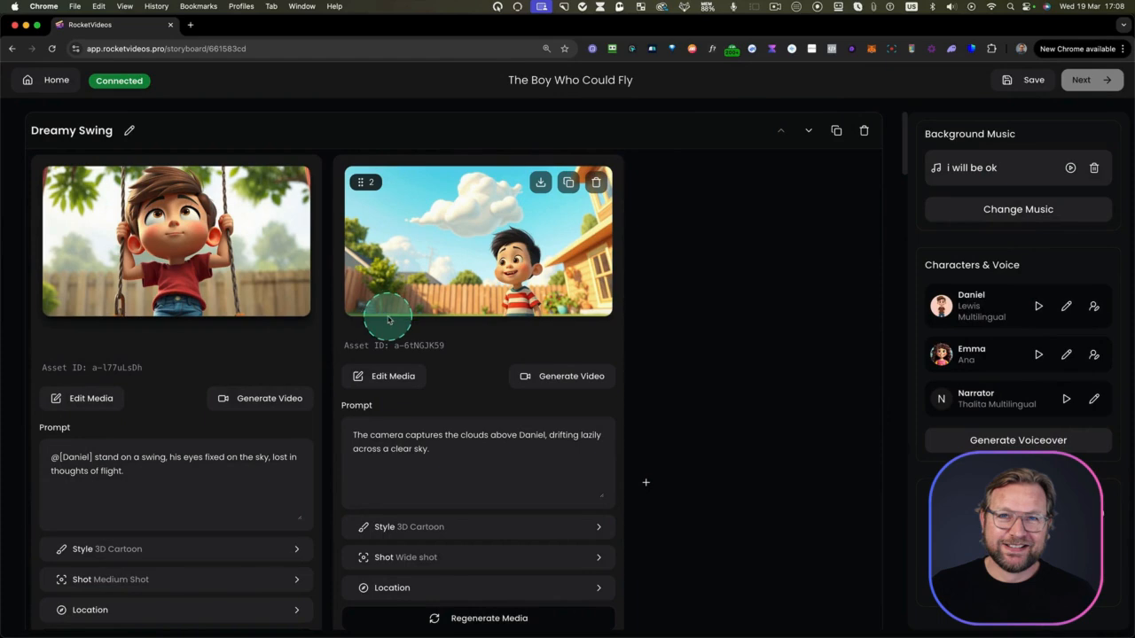
Generate a video from the girl's close-up, the second shot of the Friendship's Spark scene, and play it
scroll(119, 401, "down", 10)
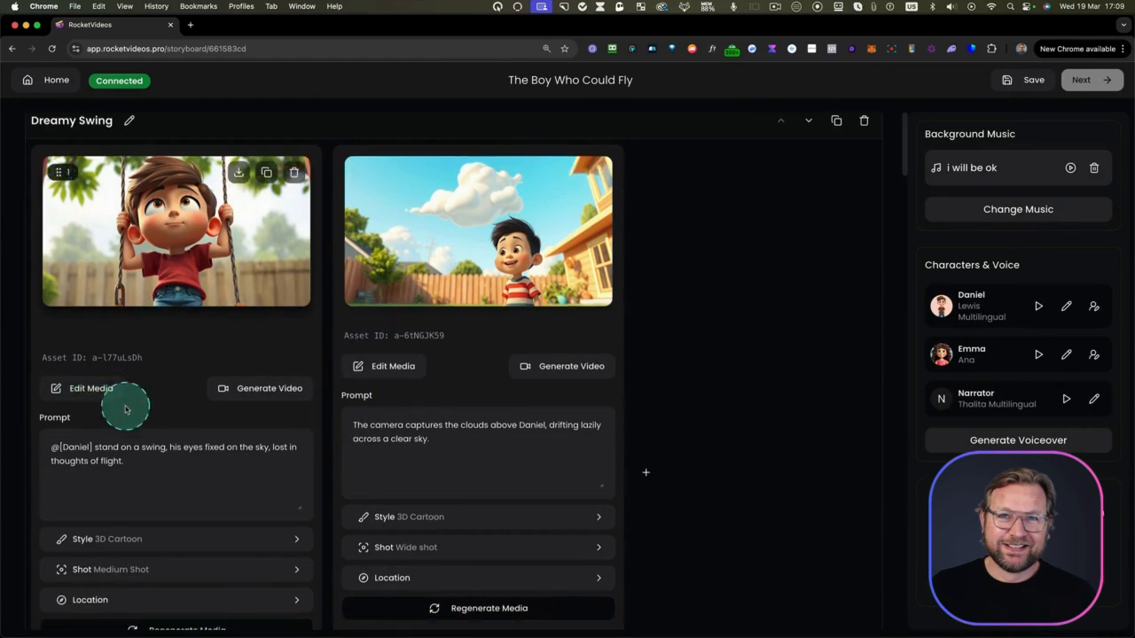
scroll(135, 399, "down", 6)
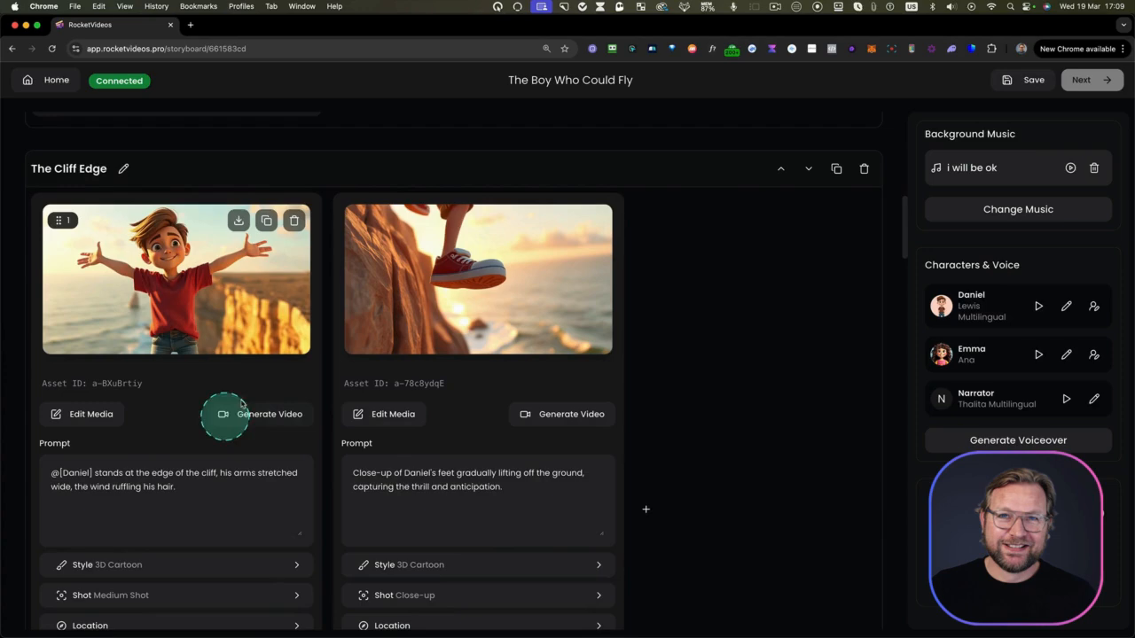
scroll(228, 410, "down", 12)
scroll(228, 399, "down", 19)
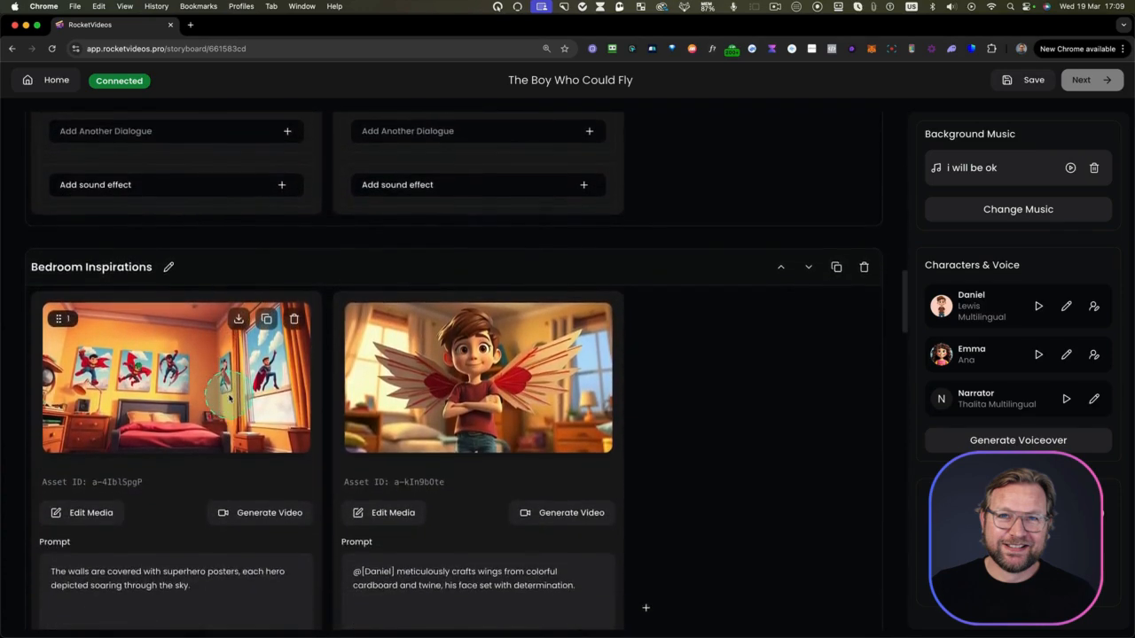
scroll(229, 399, "down", 1)
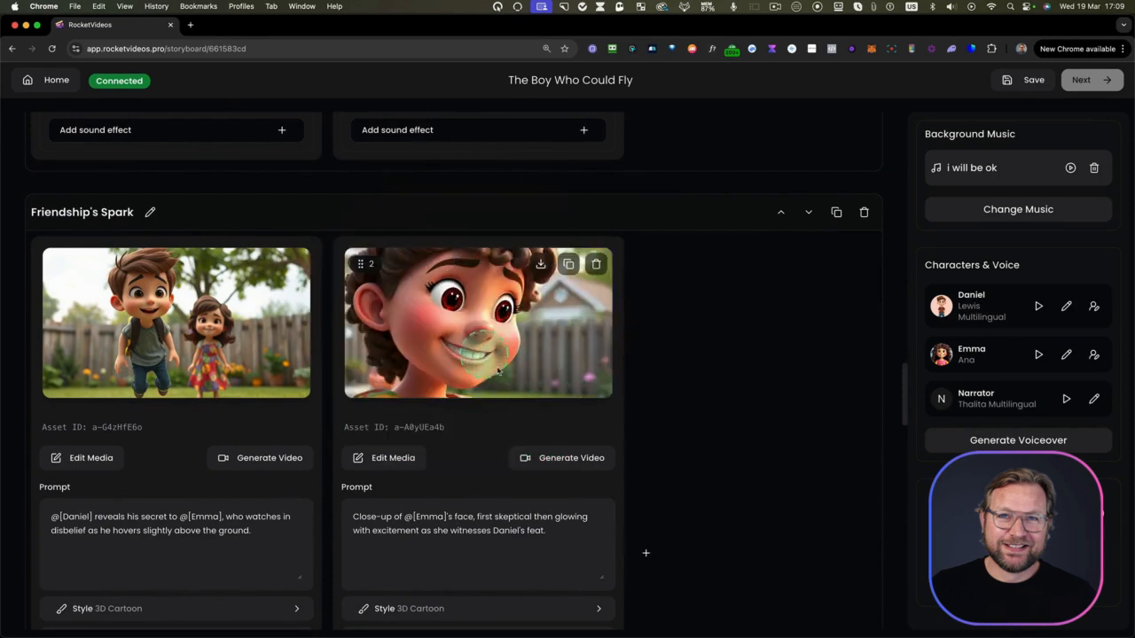
left_click(539, 459)
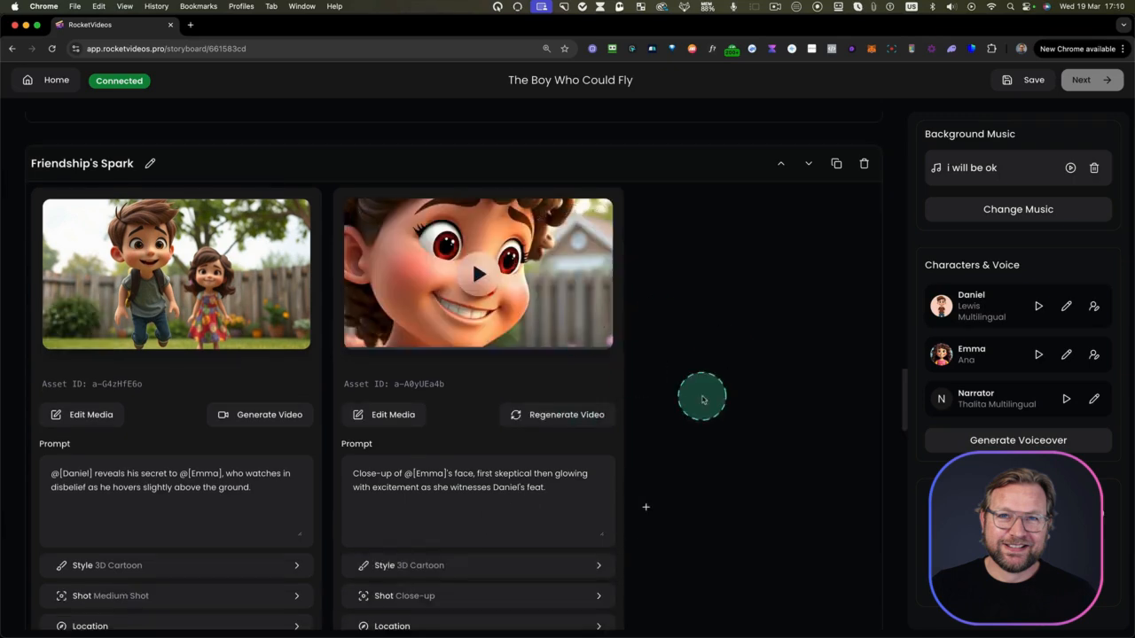
left_click(479, 275)
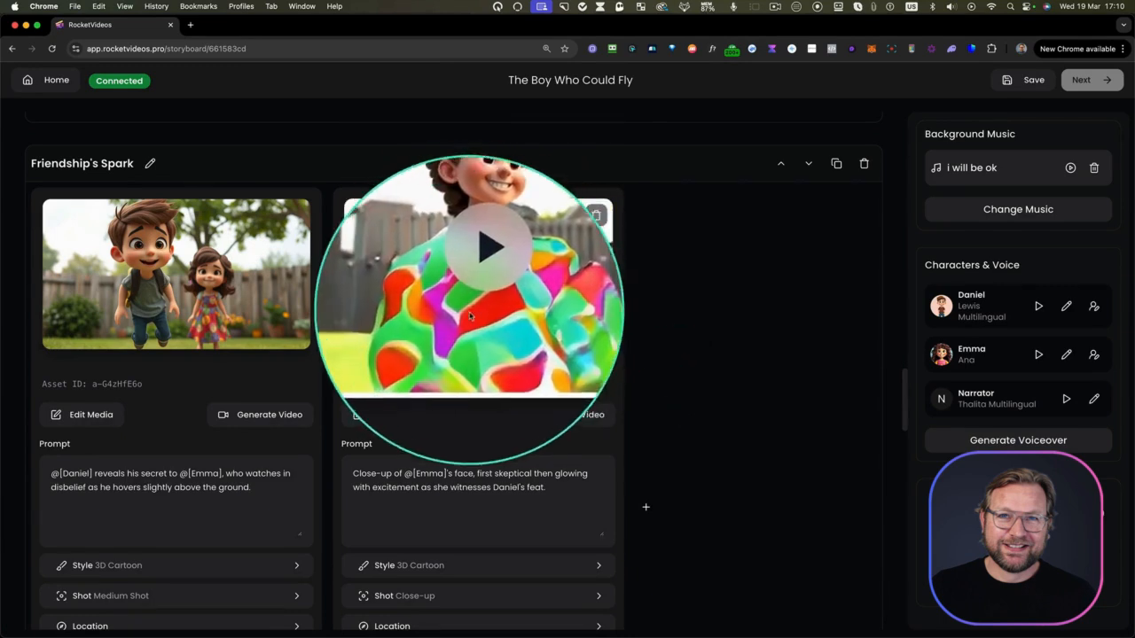
scroll(486, 299, "up", 1)
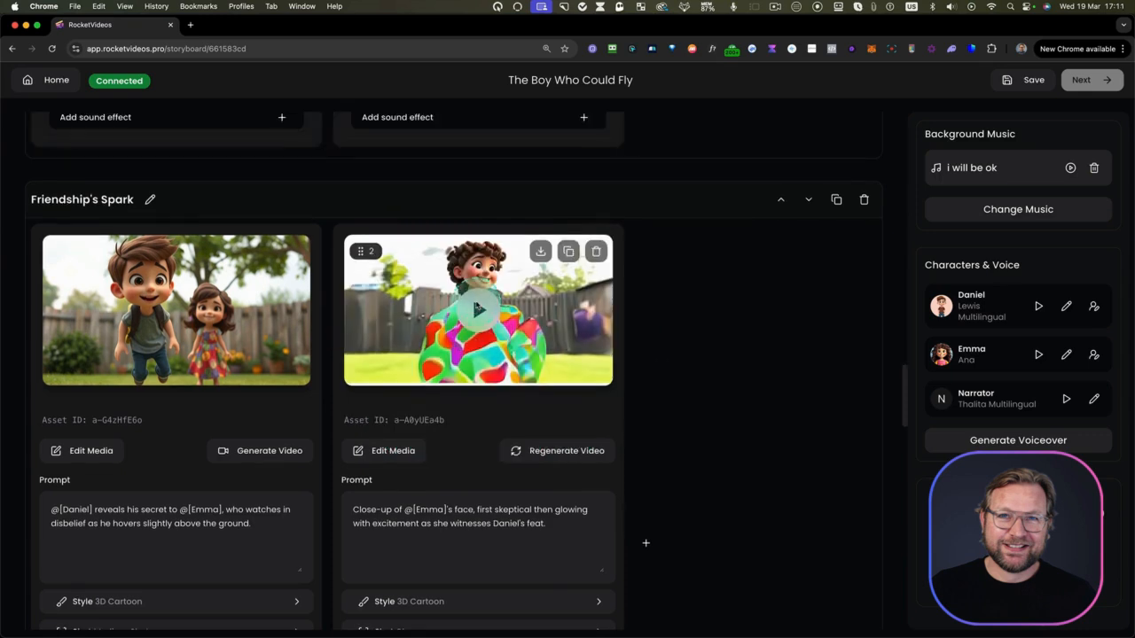
Regenerate the video for the girl's close-up in the Friendship's Spark scene and play the new clip
left_click(554, 461)
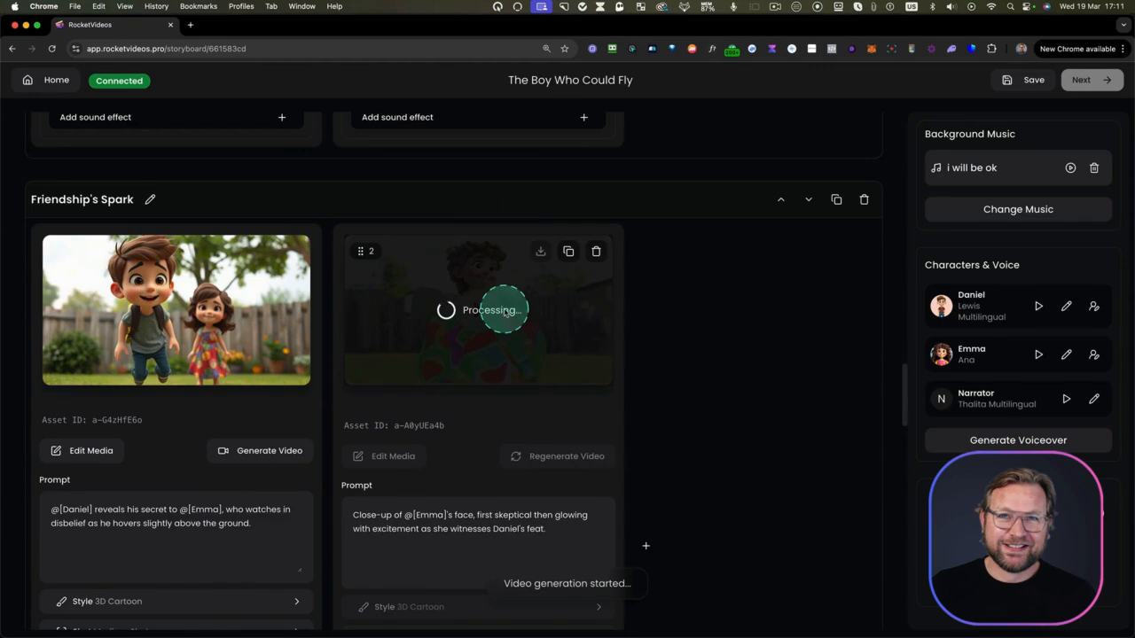
scroll(495, 324, "down", 1)
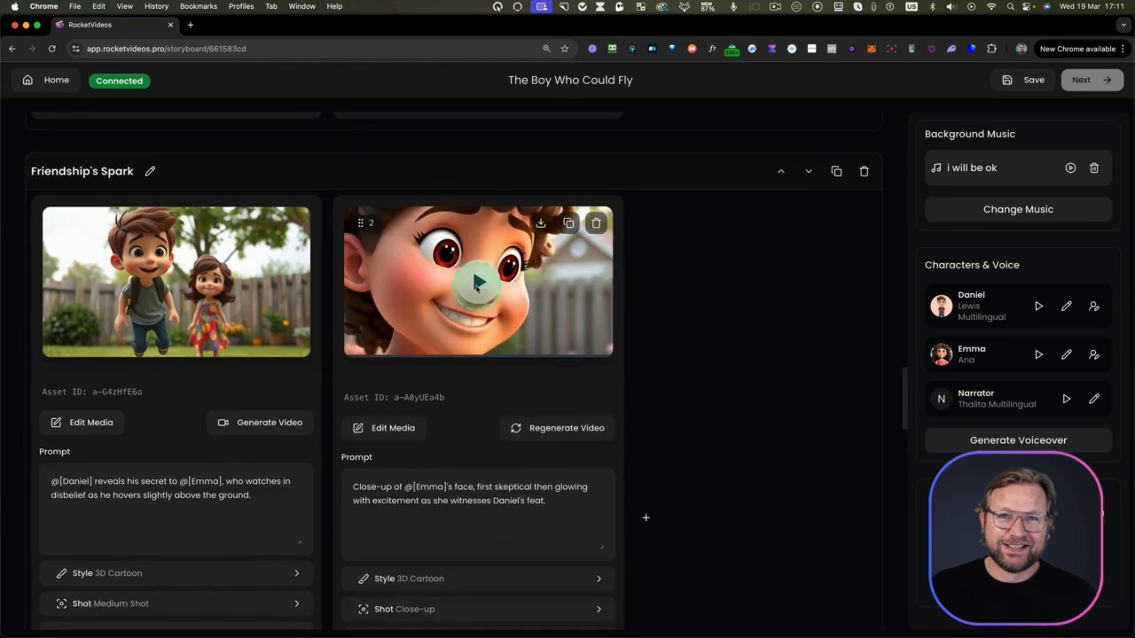
left_click(479, 282)
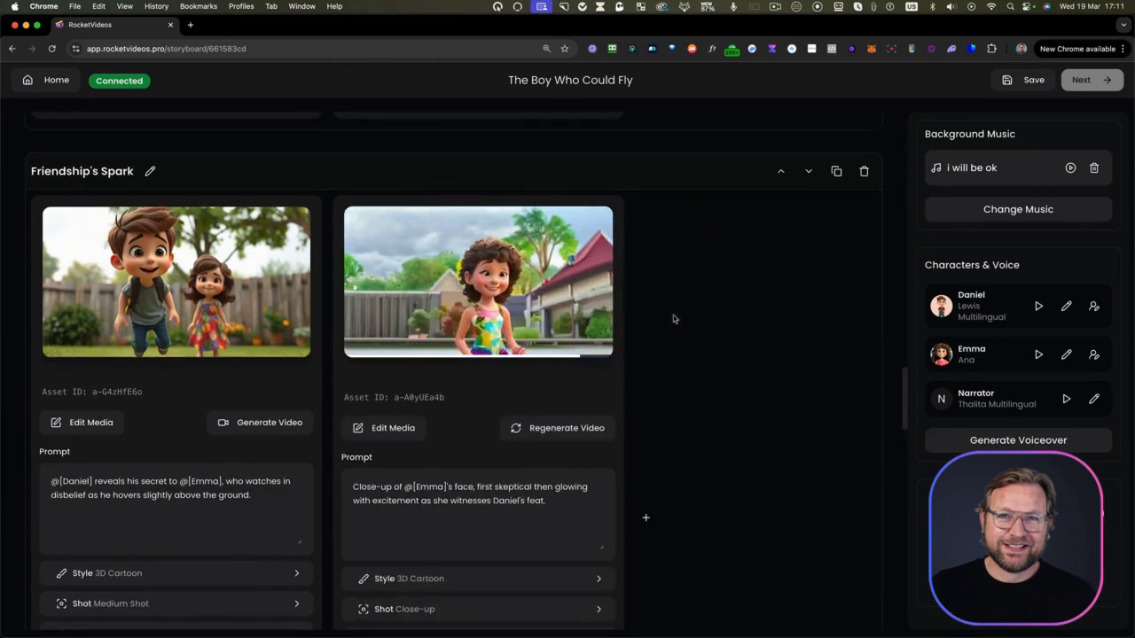
scroll(531, 327, "down", 1)
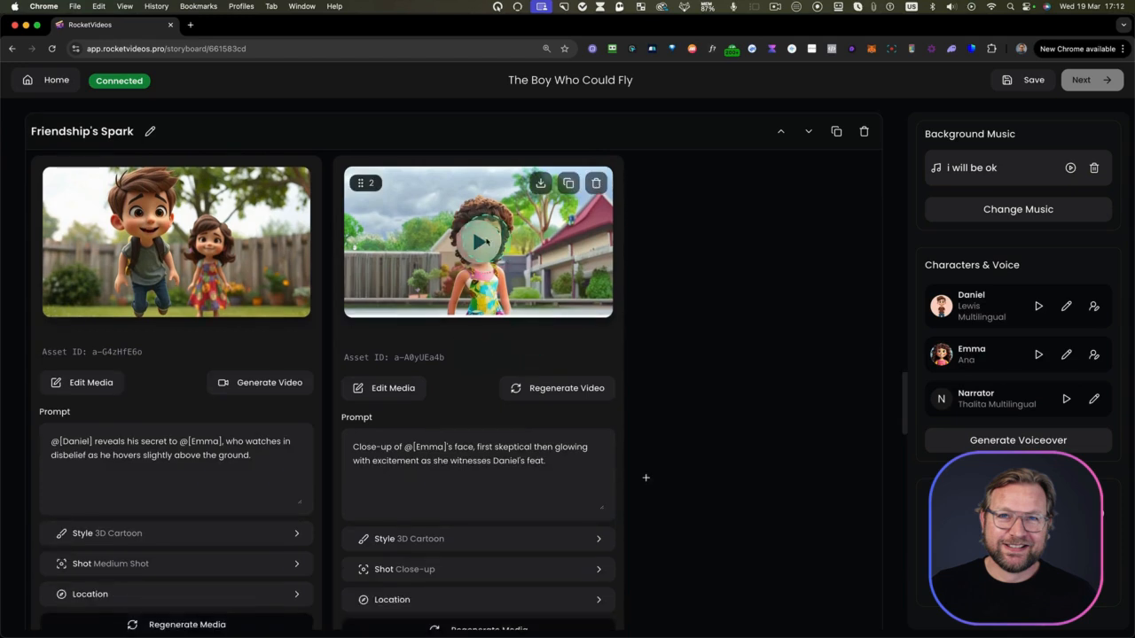
left_click(487, 242)
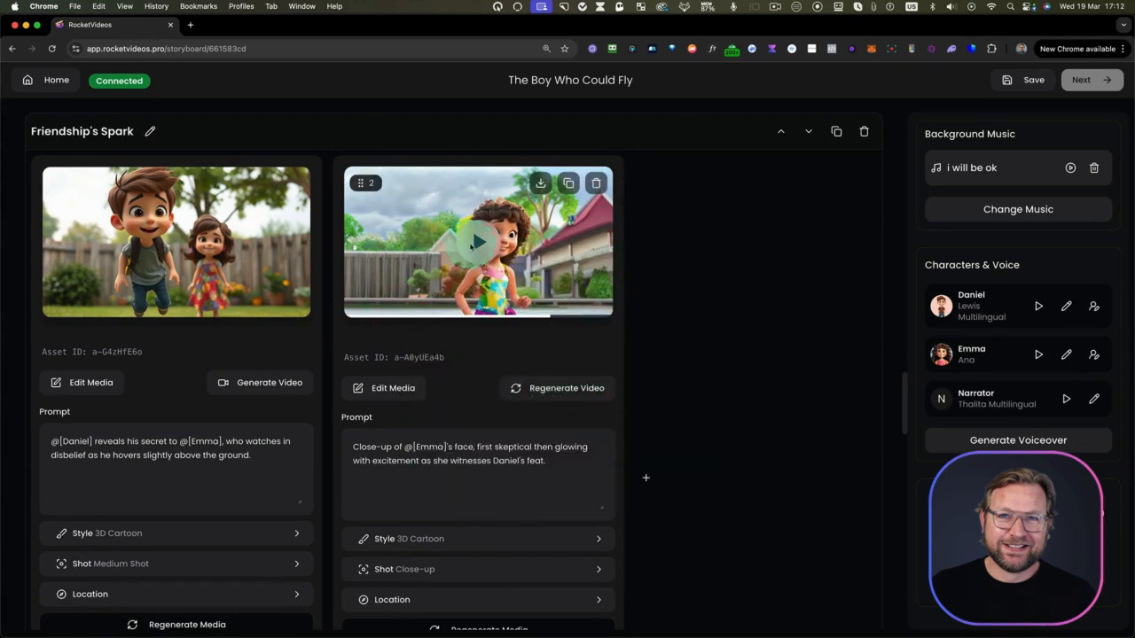
Set the other video version of the girl's close-up as its default media and close the media editor
left_click(387, 389)
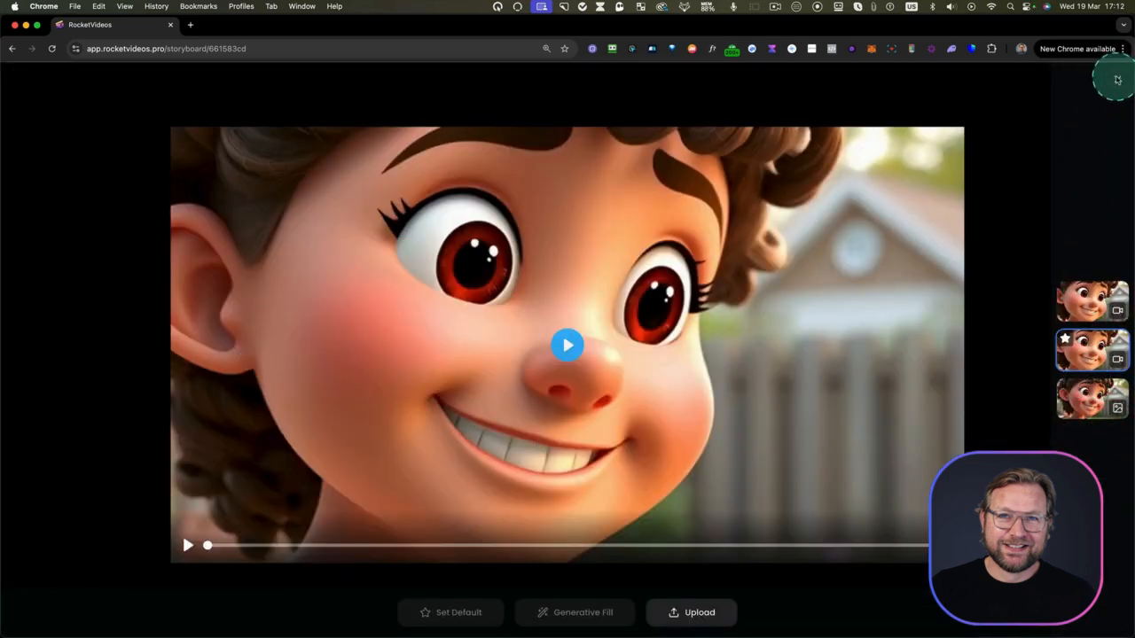
left_click(1073, 297)
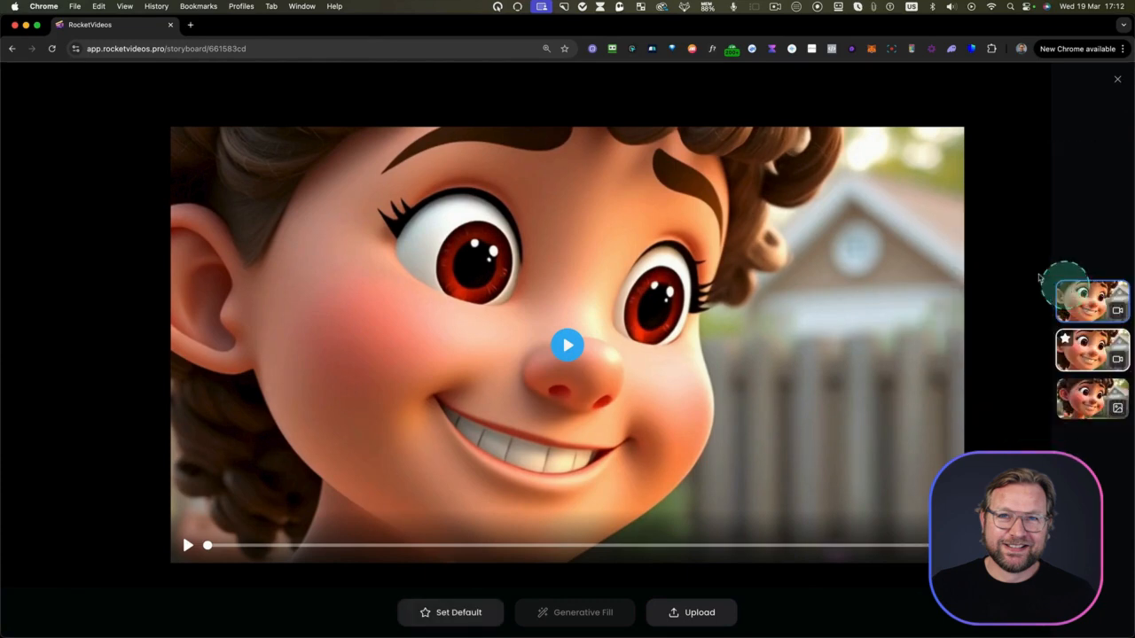
left_click(490, 605)
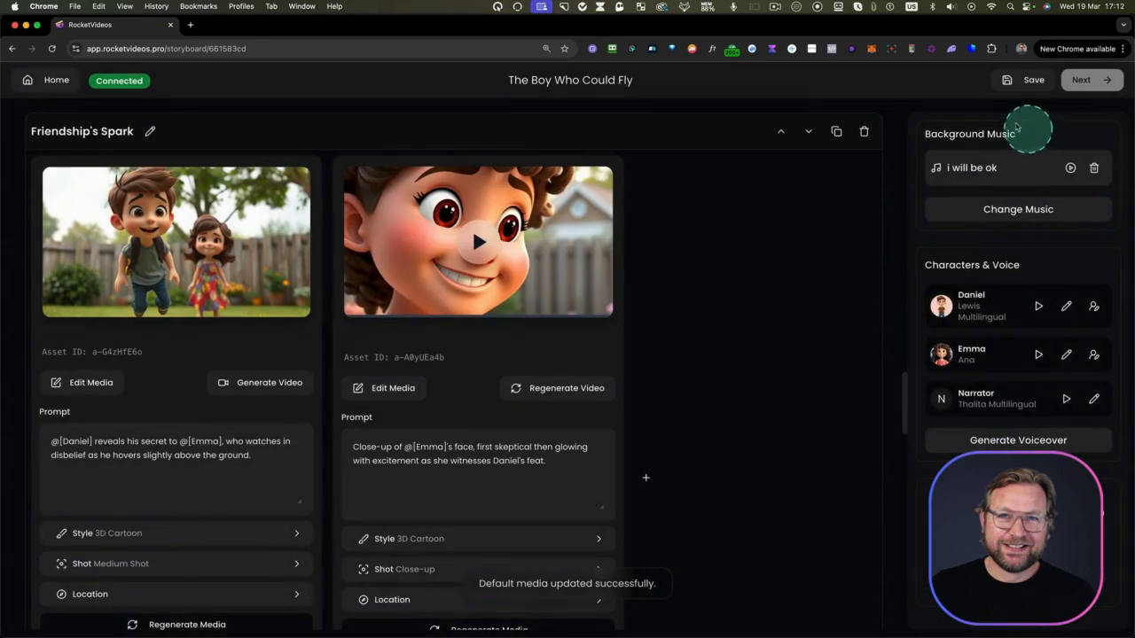
Review the narrator dialogue lines under both shots of the Dreamy Swing scene
scroll(694, 322, "down", 2)
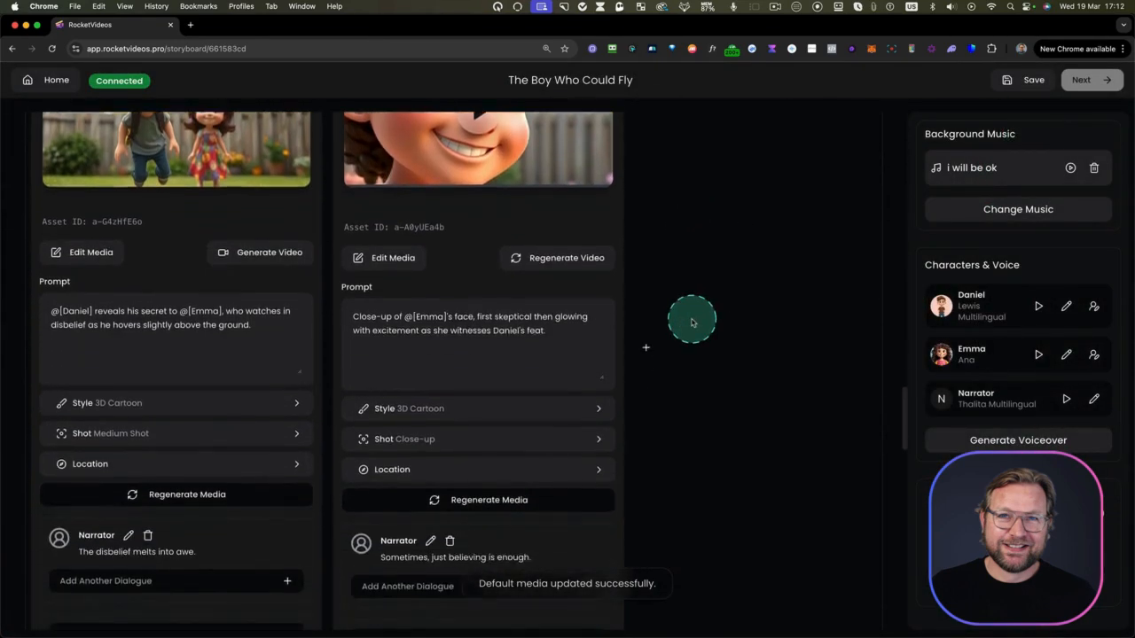
scroll(693, 322, "up", 2)
scroll(693, 323, "up", 10)
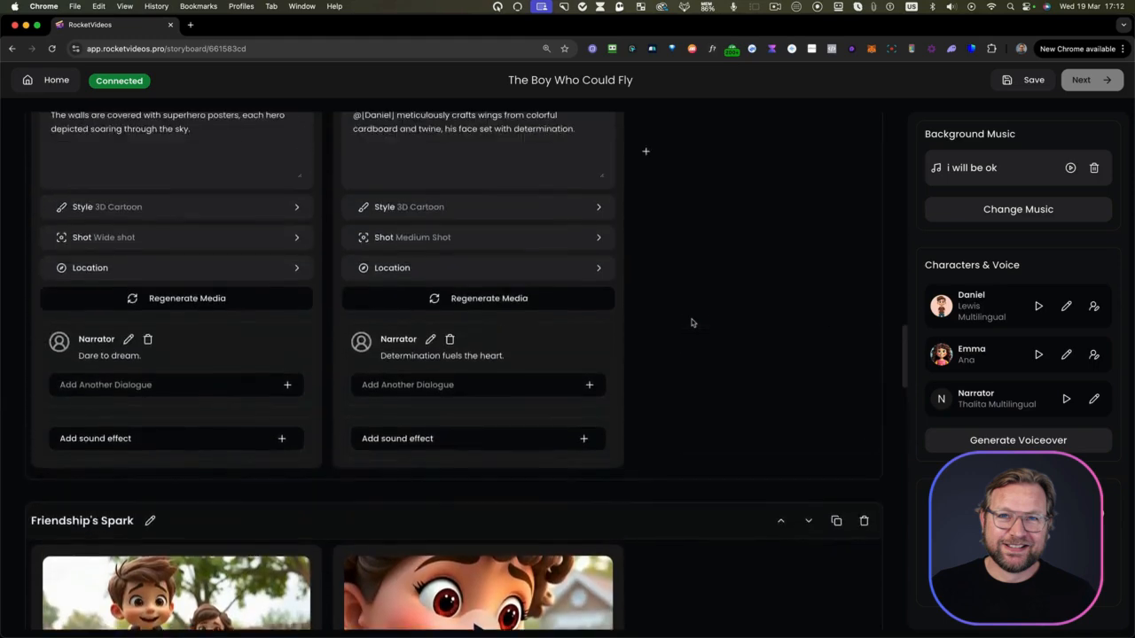
scroll(474, 385, "up", 8)
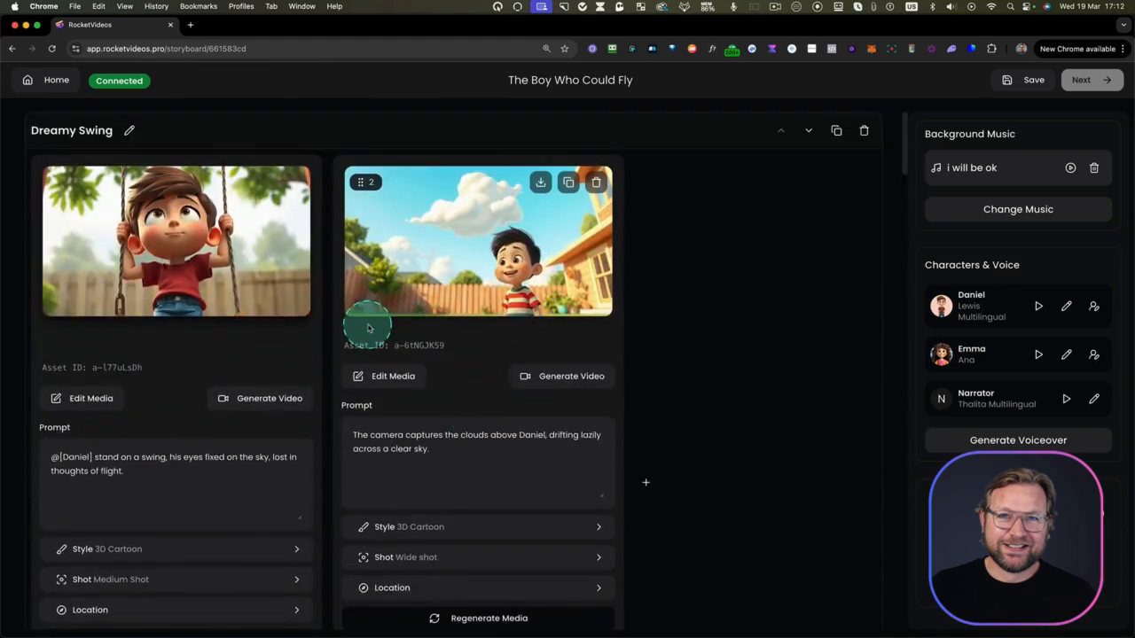
scroll(367, 324, "down", 2)
scroll(368, 328, "down", 1)
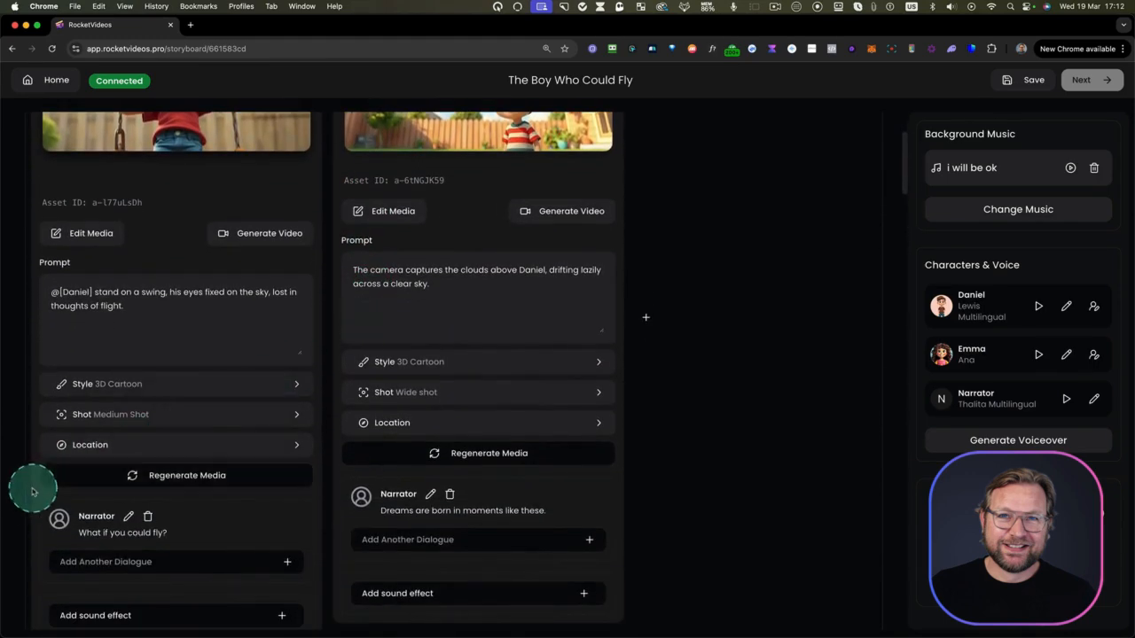
left_click_drag(268, 558, 316, 577)
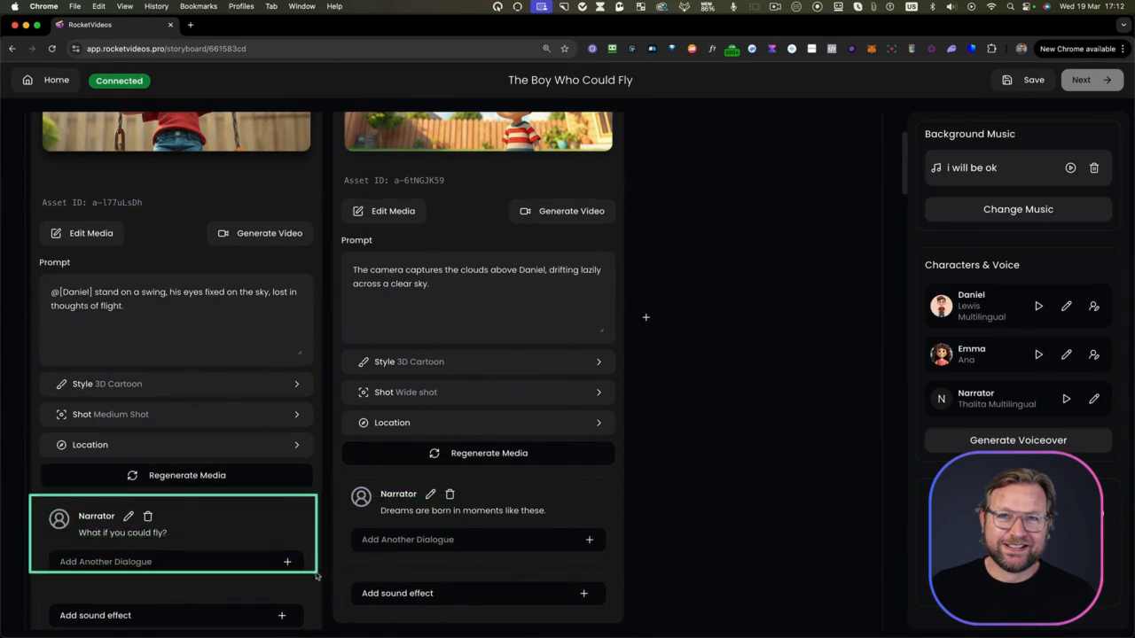
key("ctrl")
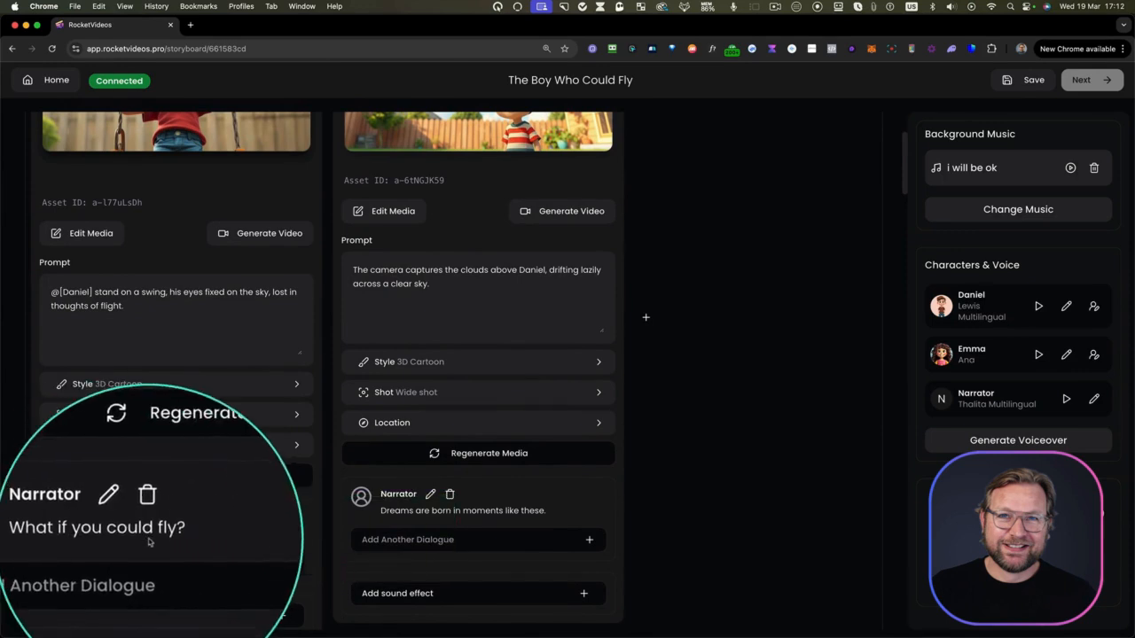
key("ctrl")
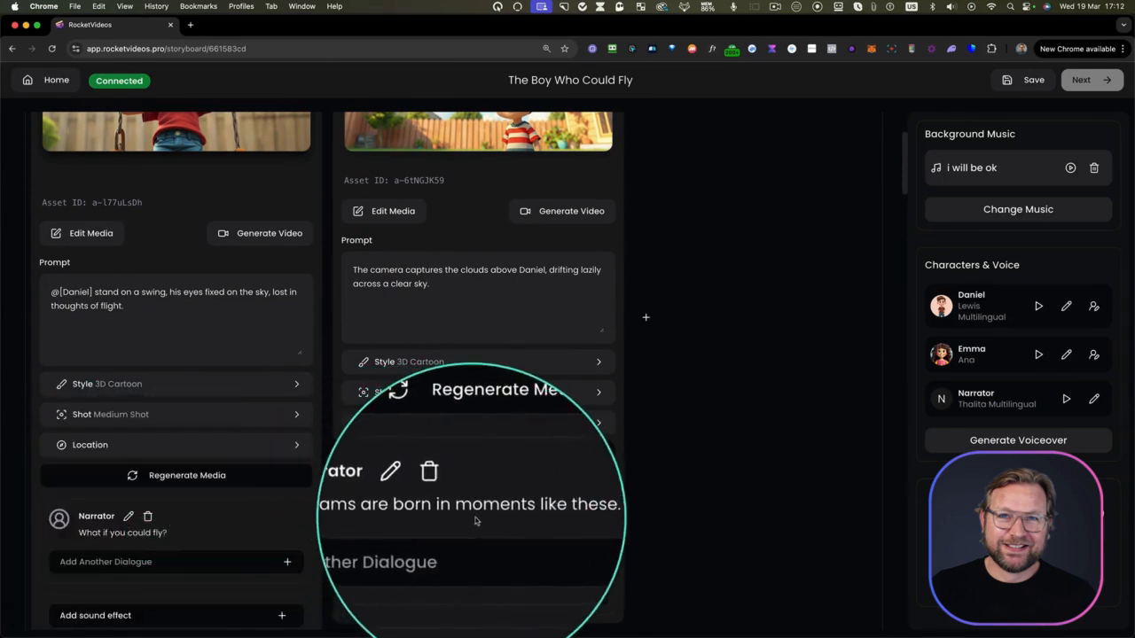
scroll(504, 497, "up", 4)
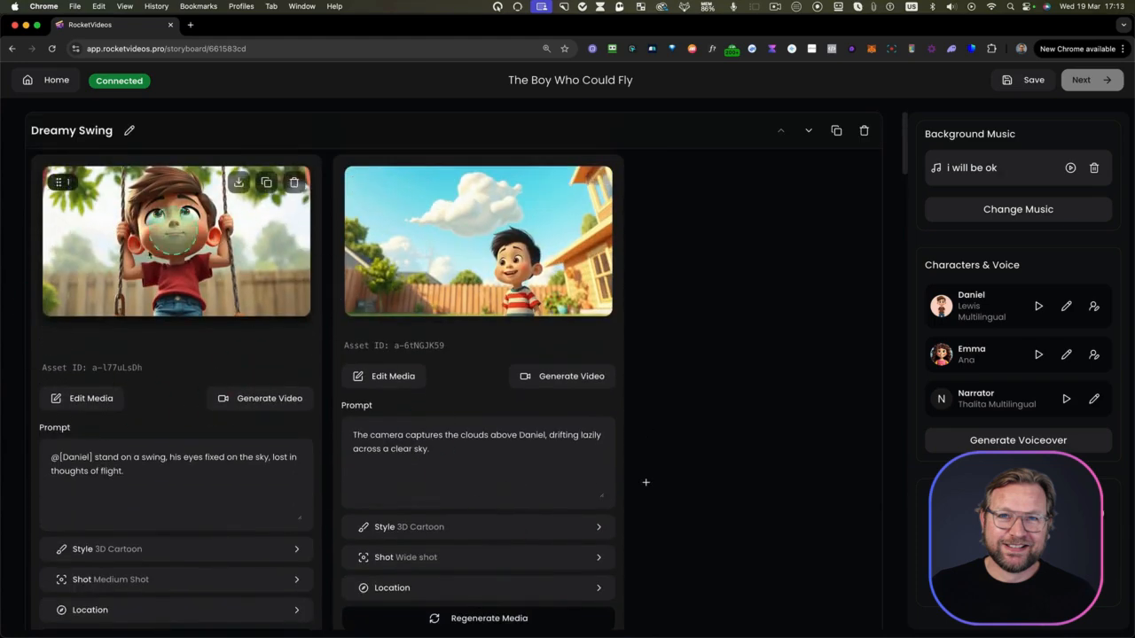
Open the narrator line "Where the earth ends, dreams take flight." on the feet close-up in the cliff scene, then save and generate it
scroll(572, 382, "down", 10)
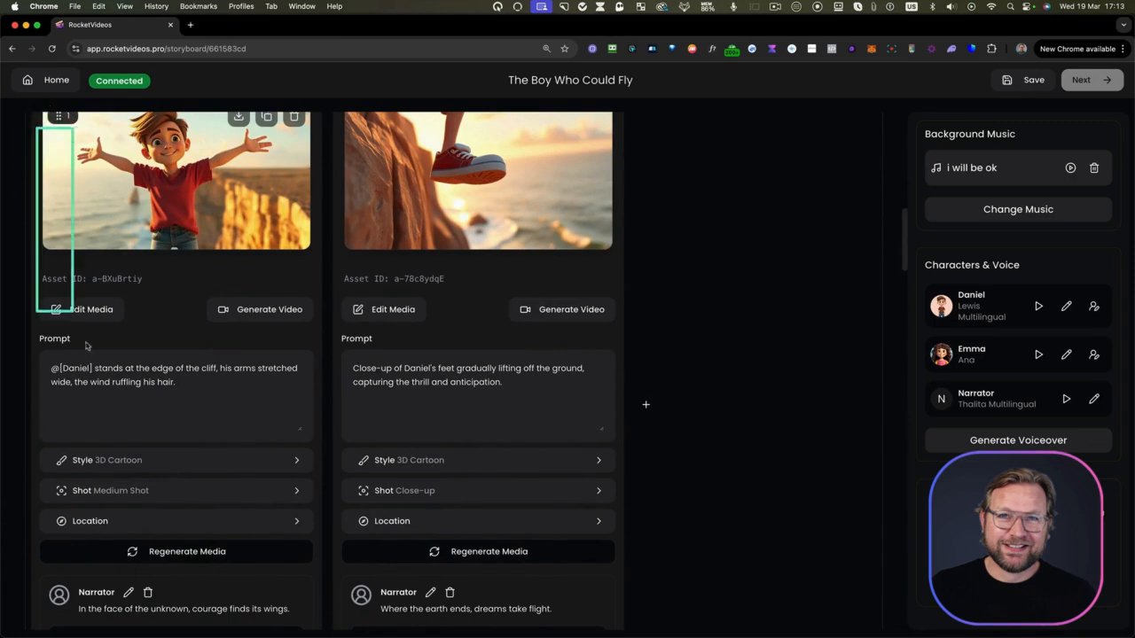
scroll(304, 563, "down", 3)
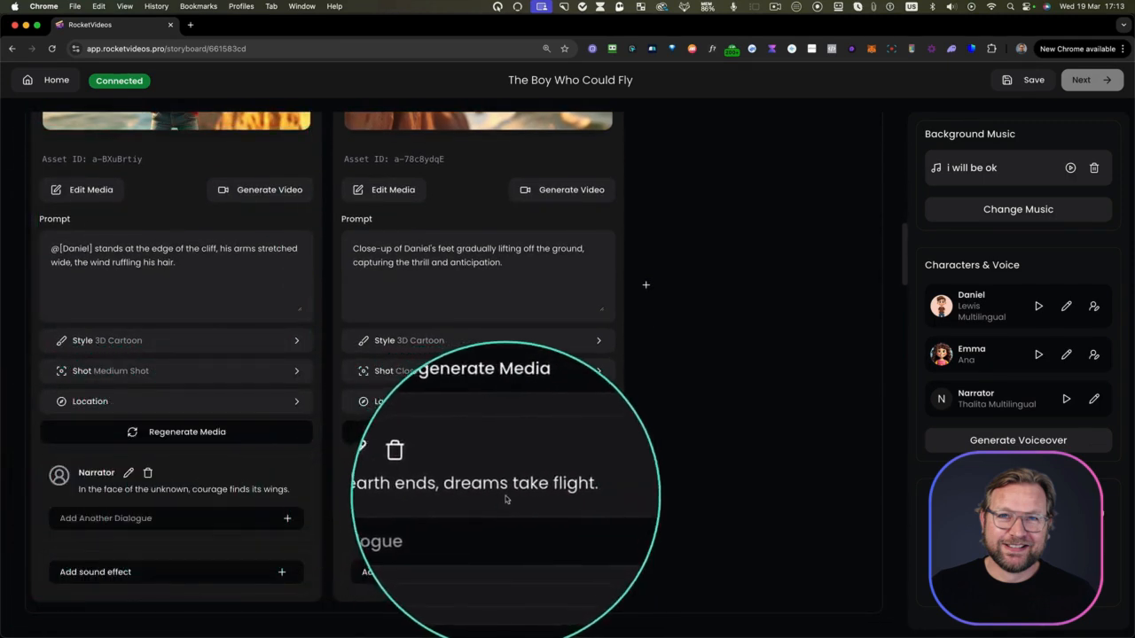
scroll(506, 496, "up", 5)
scroll(506, 500, "up", 2)
scroll(530, 470, "down", 8)
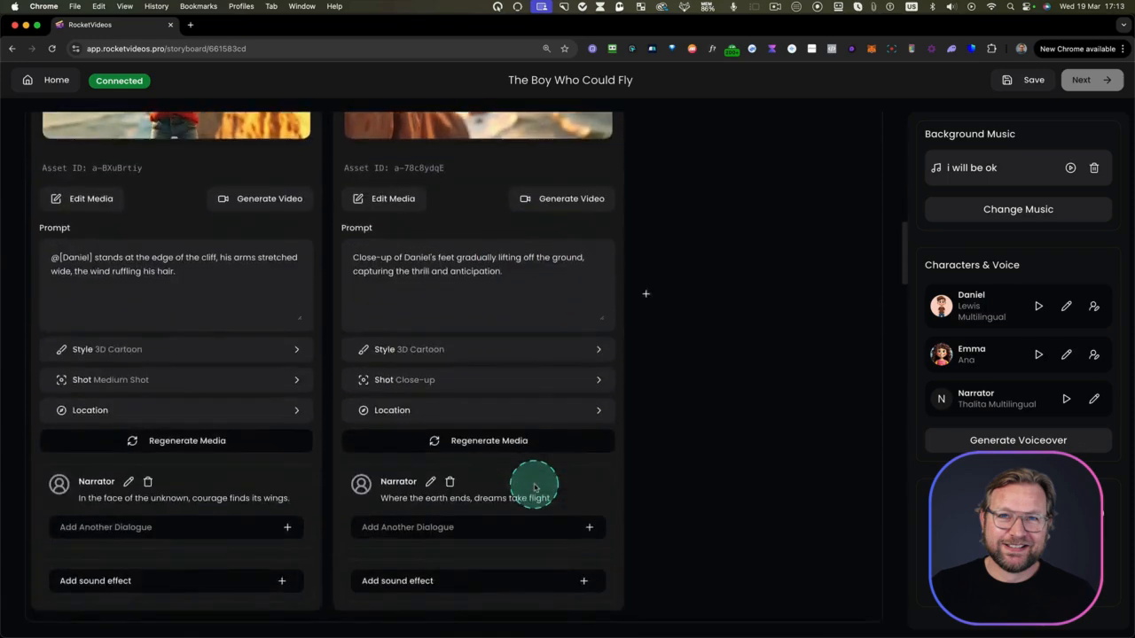
left_click(430, 396)
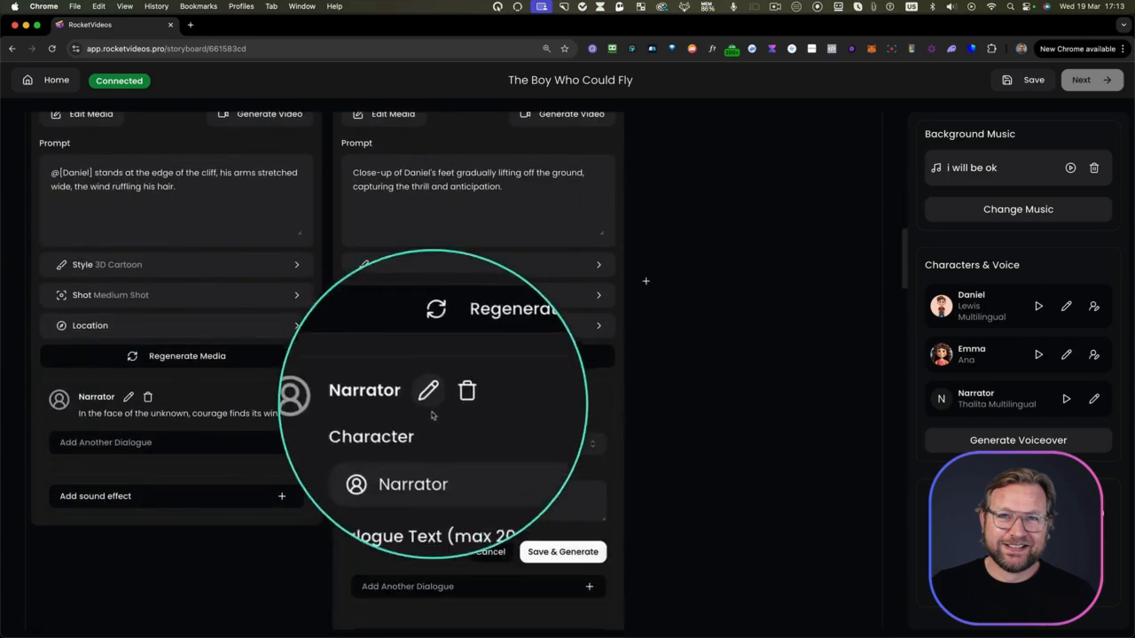
left_click(554, 552)
scroll(451, 458, "up", 4)
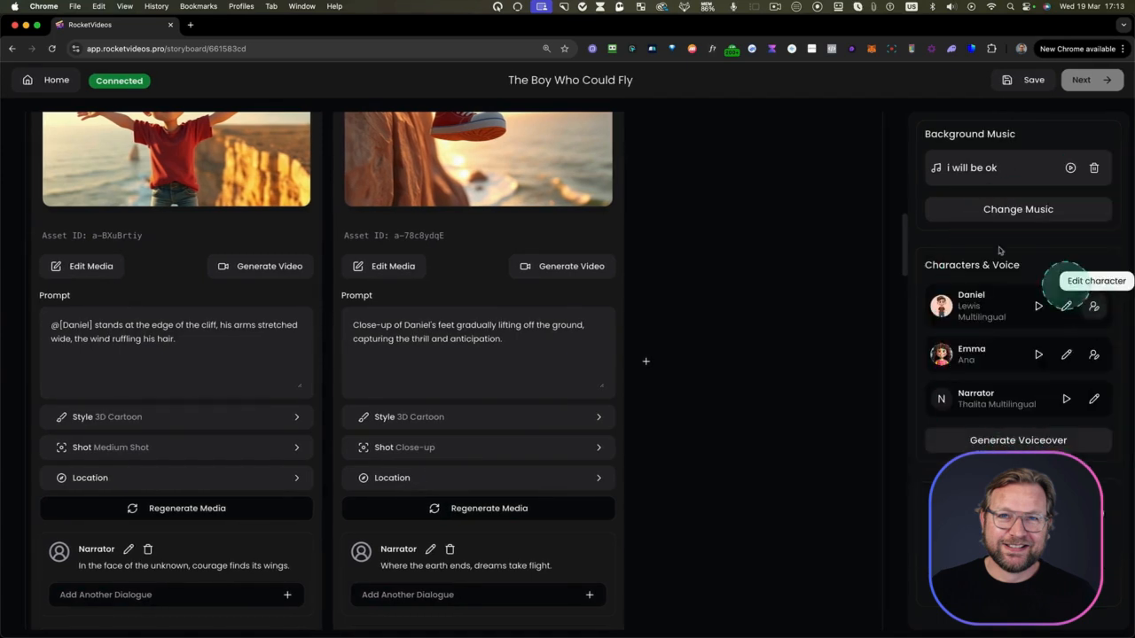
Play the boy character's voice sample, then choose Davis Multilingual from the favorite voices as his new voice
left_click(1038, 307)
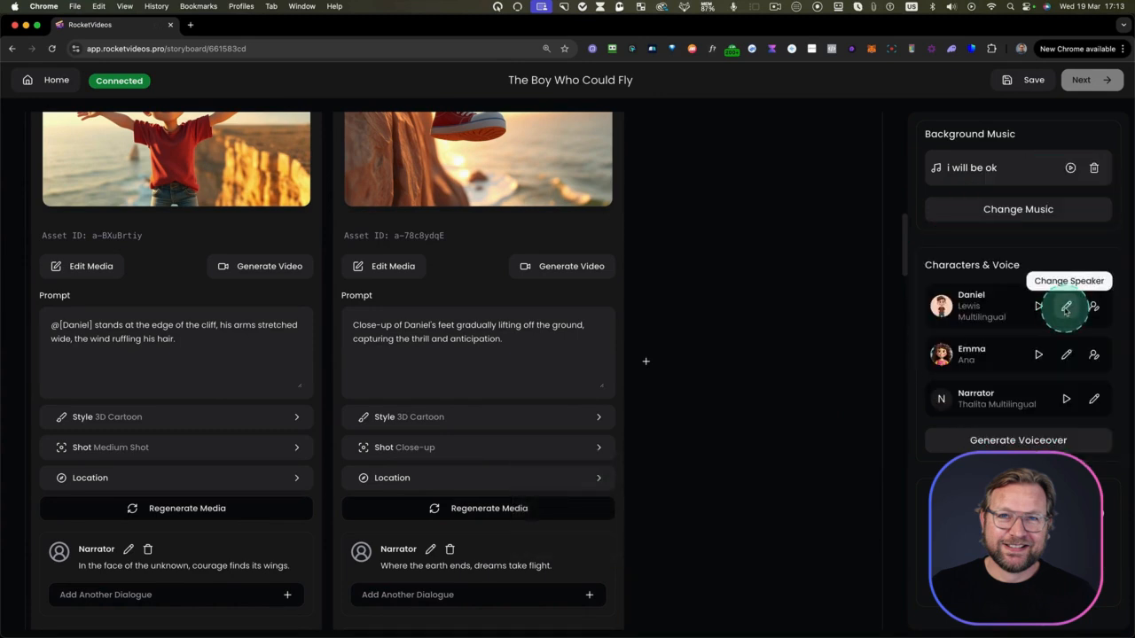
left_click(1067, 307)
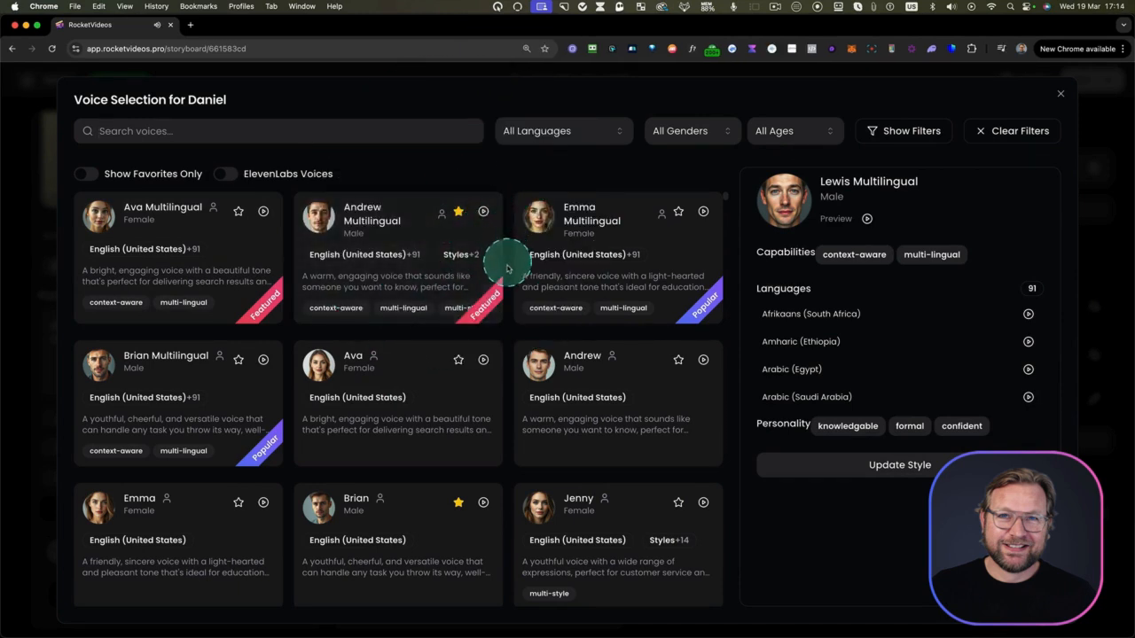
left_click(86, 175)
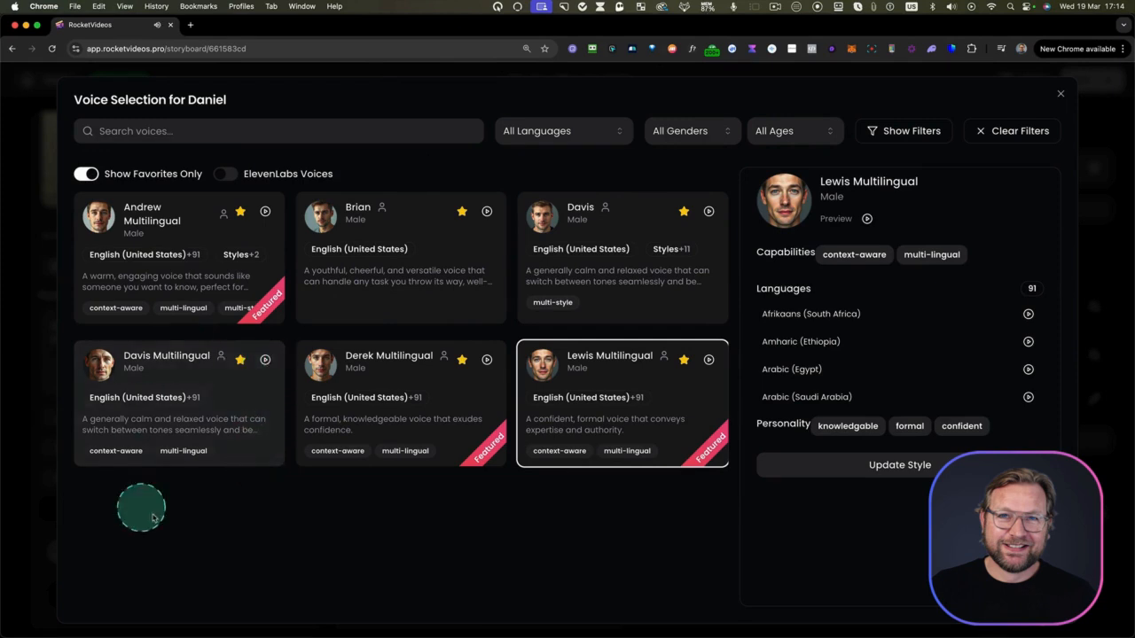
left_click(173, 355)
left_click(831, 463)
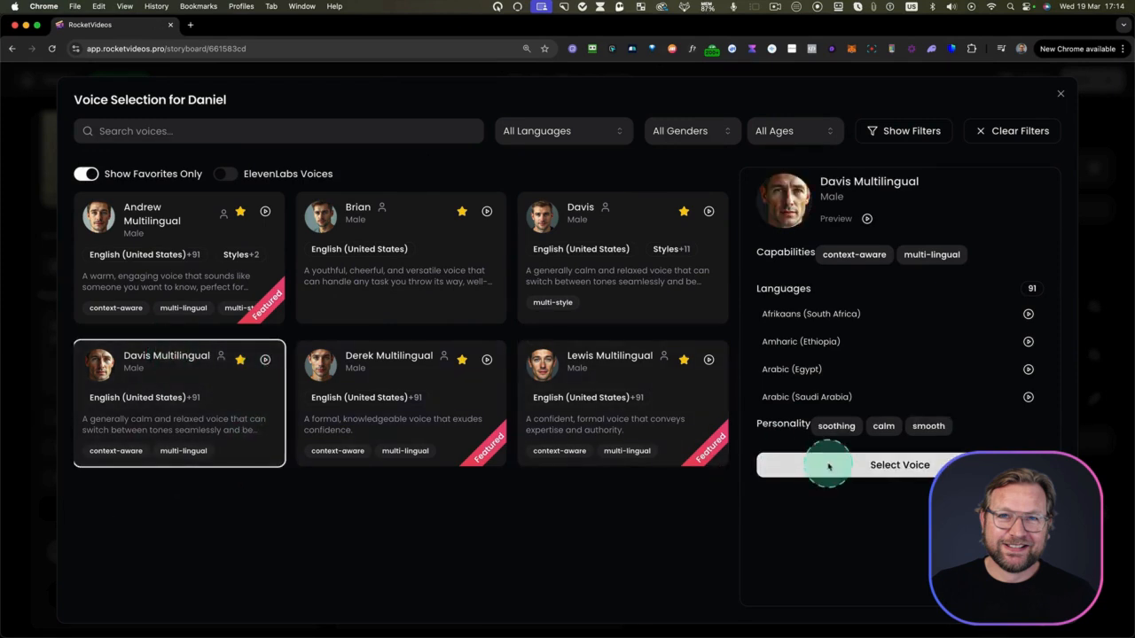
Filter the girl character's voice options to Female, and play and inspect the Emma Multilingual voice
left_click(1089, 367)
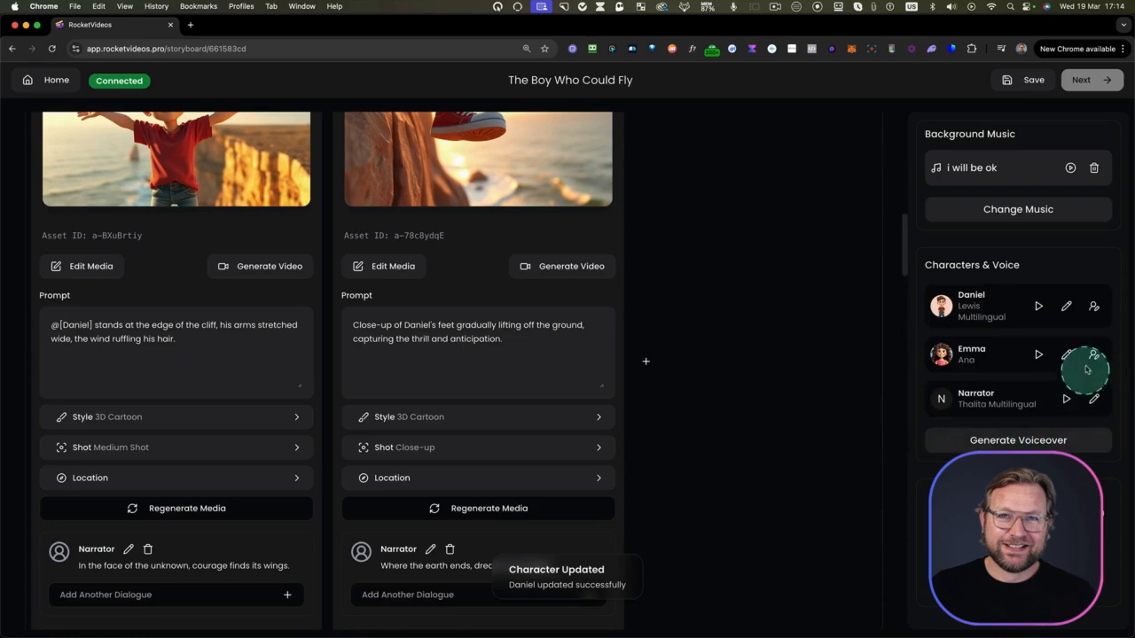
left_click(1066, 354)
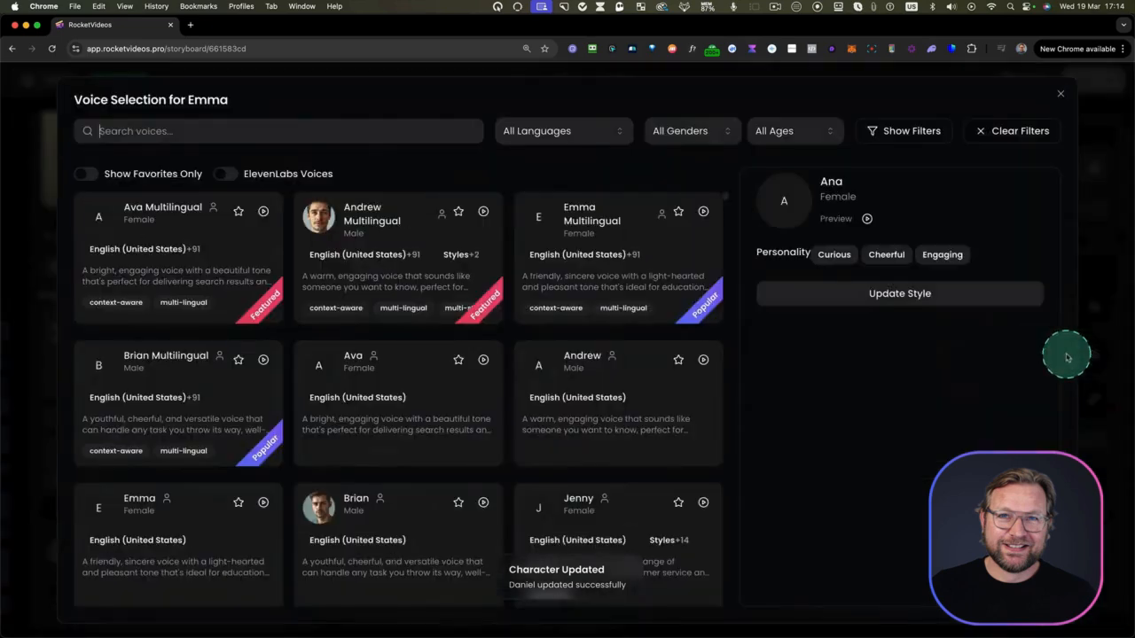
left_click(691, 131)
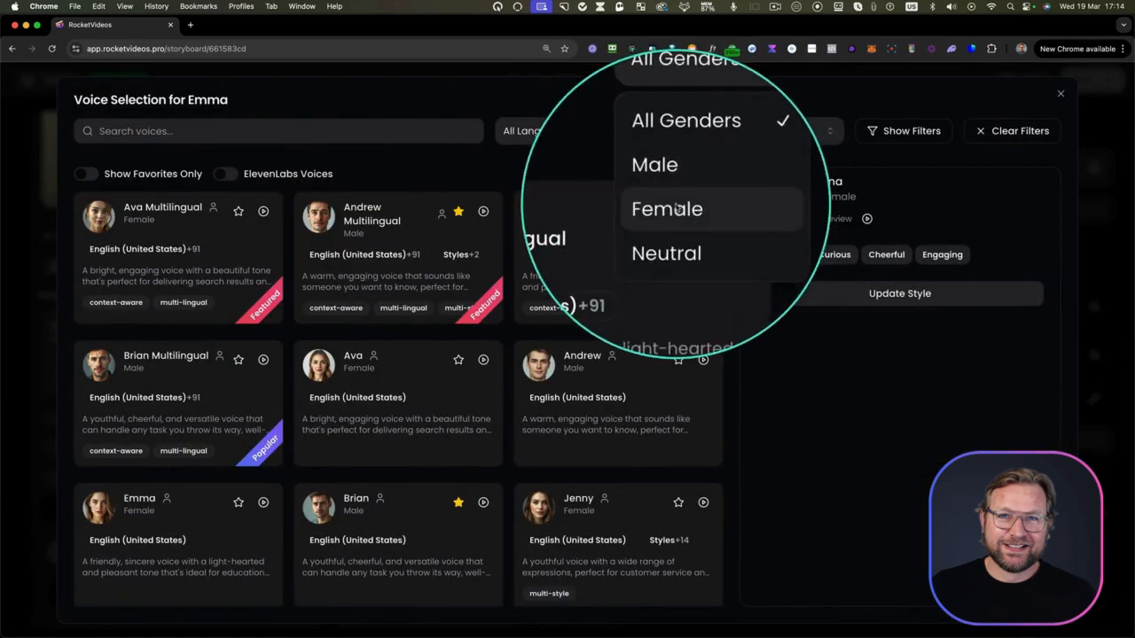
left_click(671, 204)
left_click(490, 225)
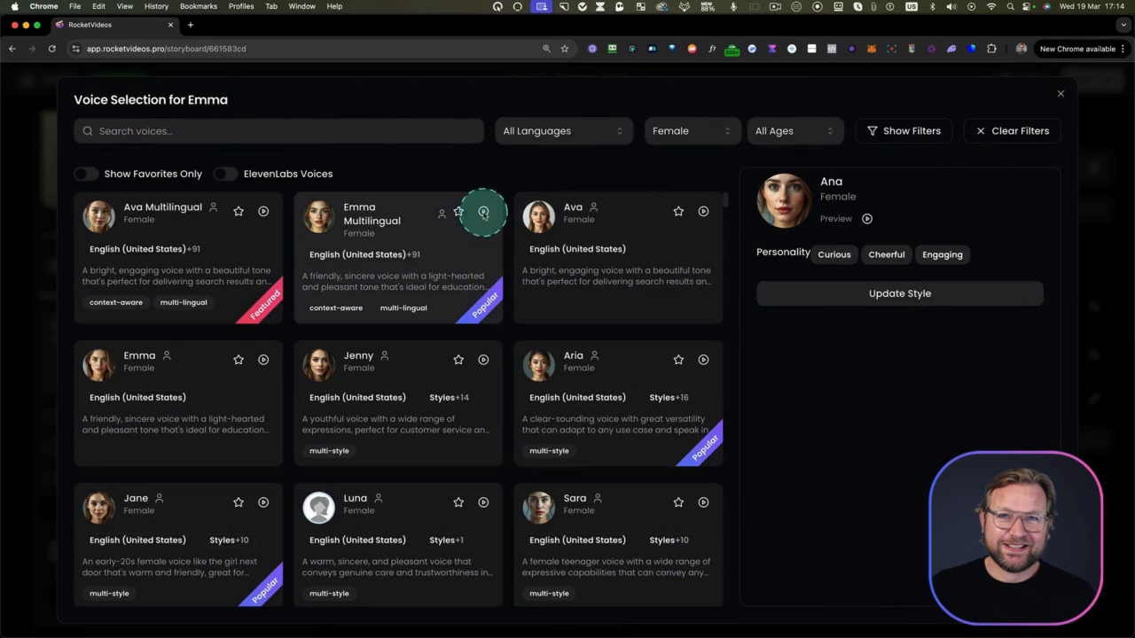
left_click(439, 248)
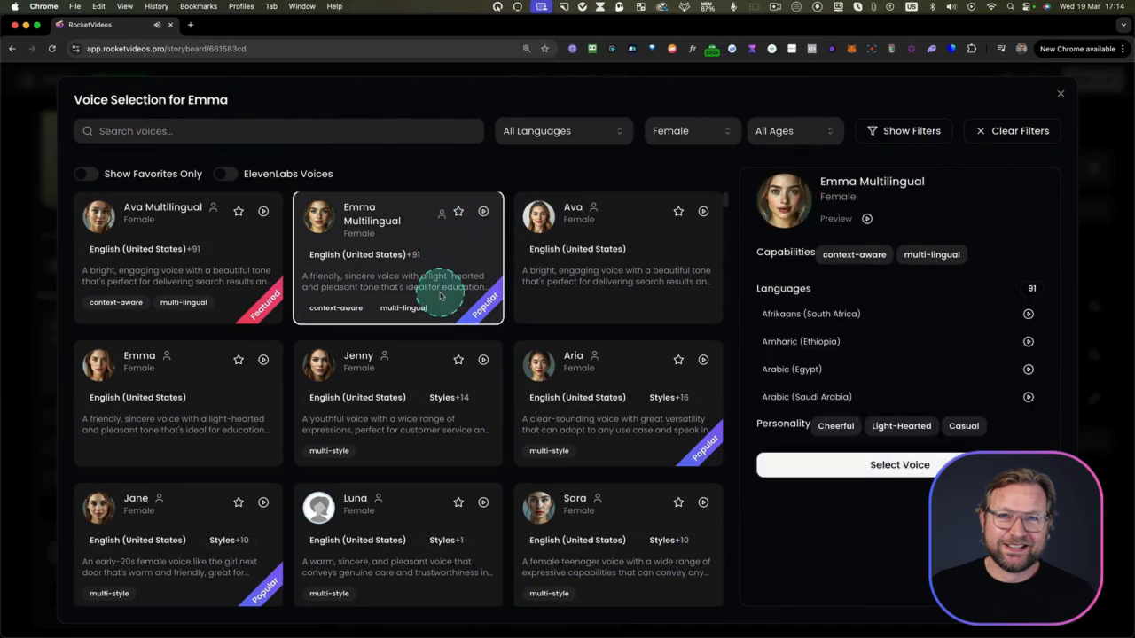
Browse the ElevenLabs voices for all genders in the girl character's voice selection, then show only the favorite voices
left_click(226, 176)
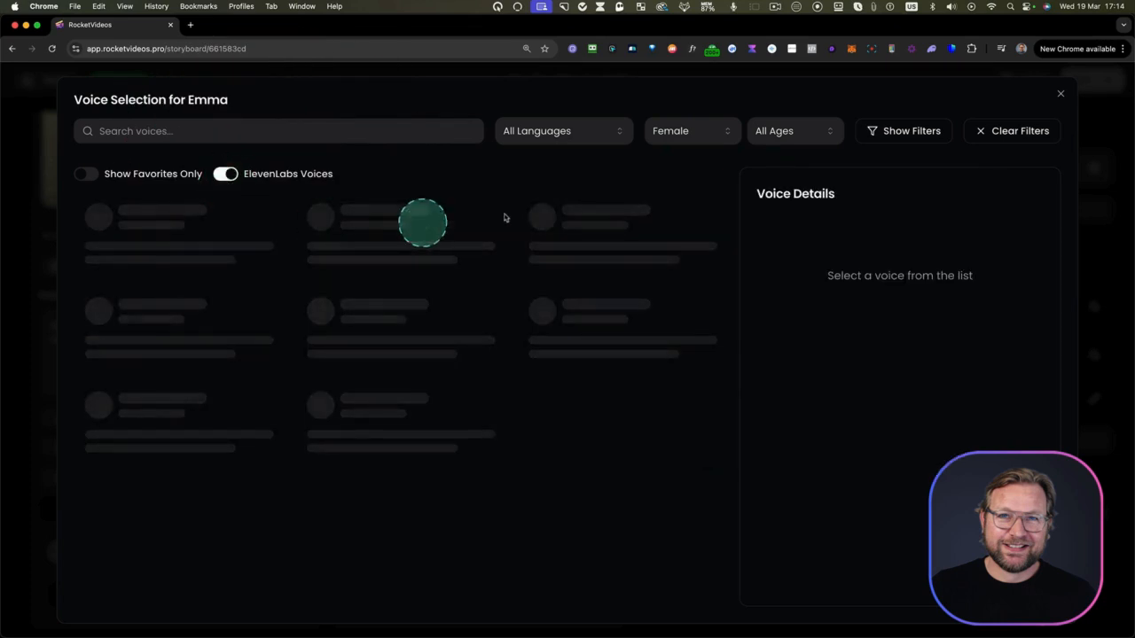
left_click(715, 135)
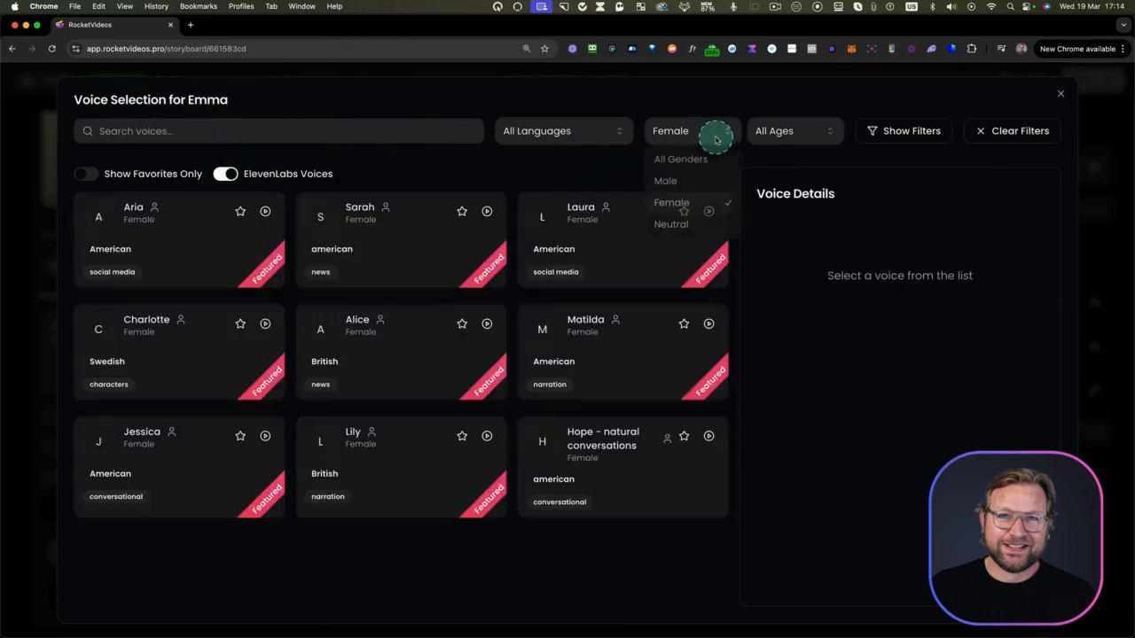
left_click(681, 159)
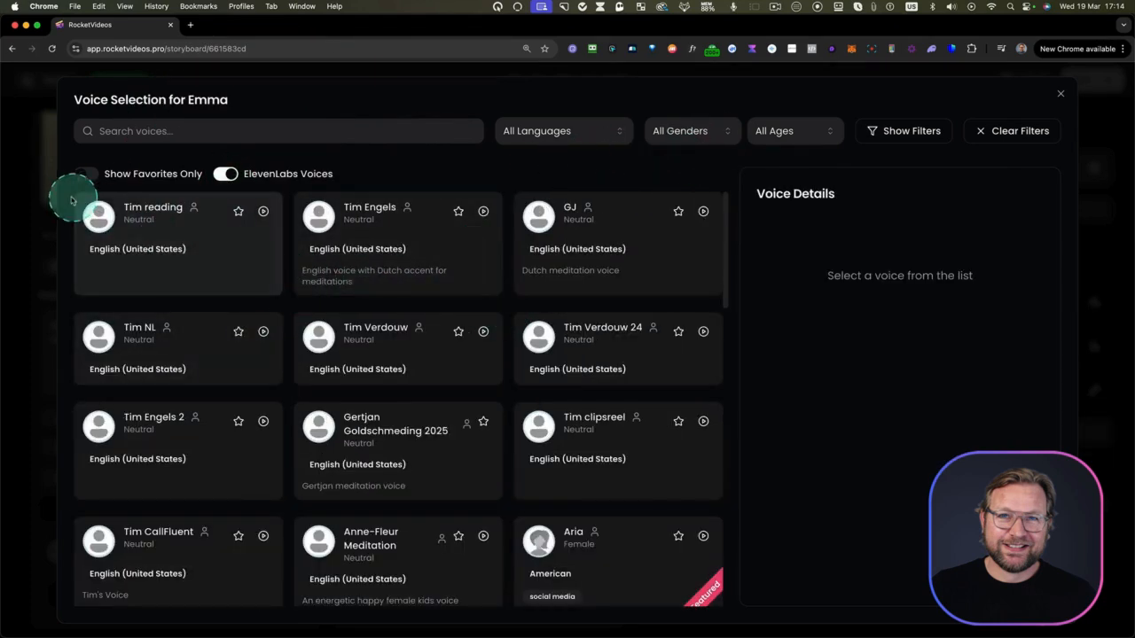
left_click_drag(71, 200, 729, 612)
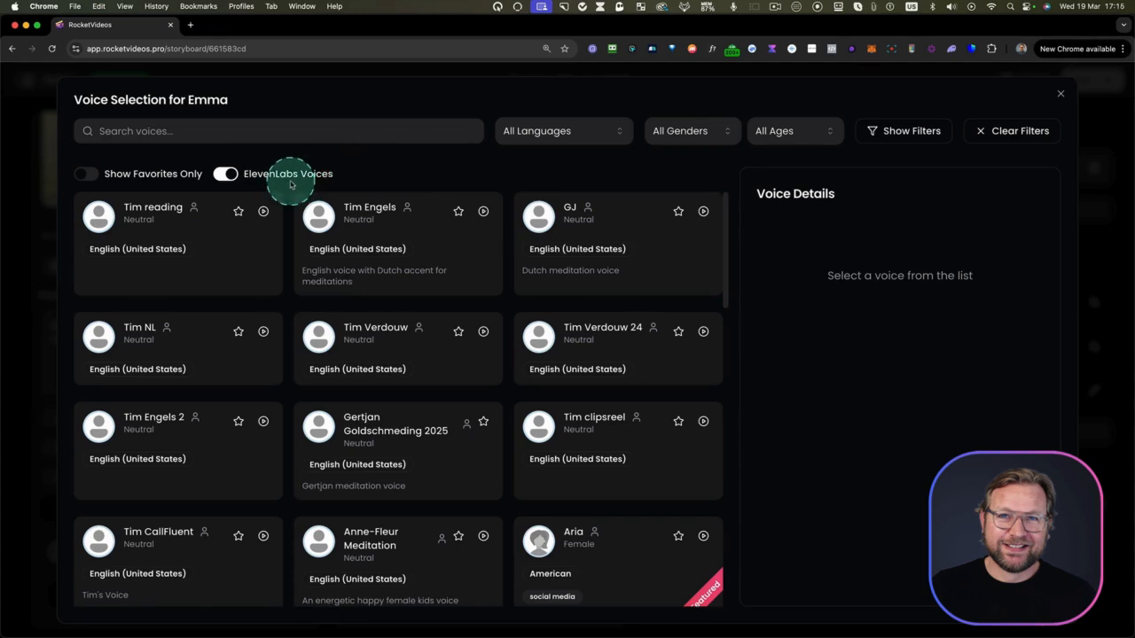
left_click(90, 178)
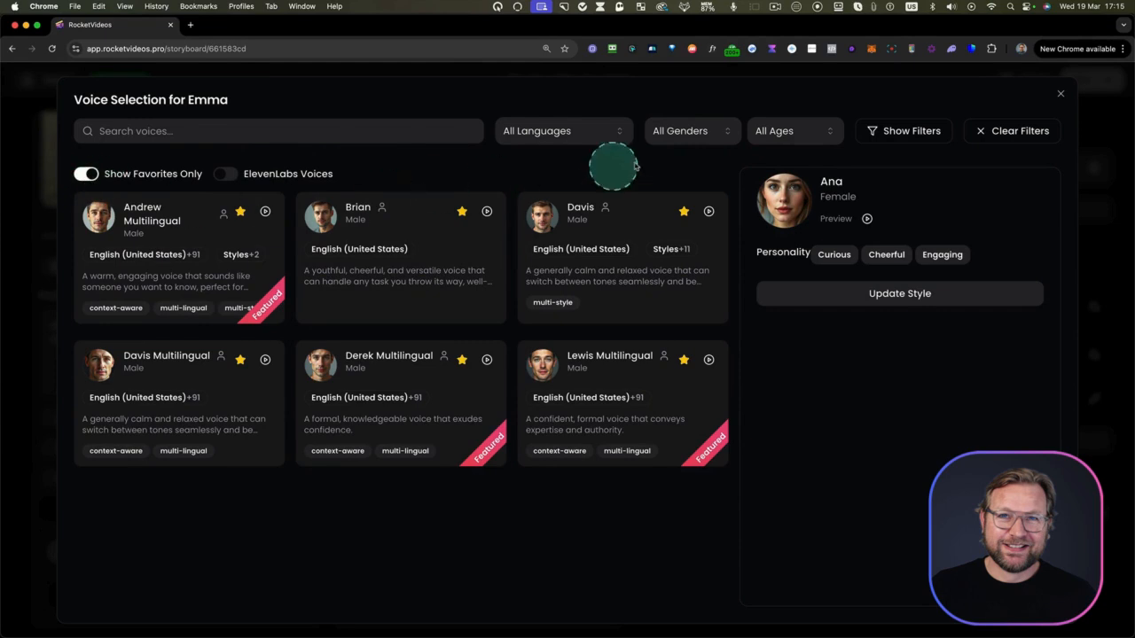
Show all voices again and set Emma Multilingual as the girl character's voice
left_click(699, 136)
left_click(579, 180)
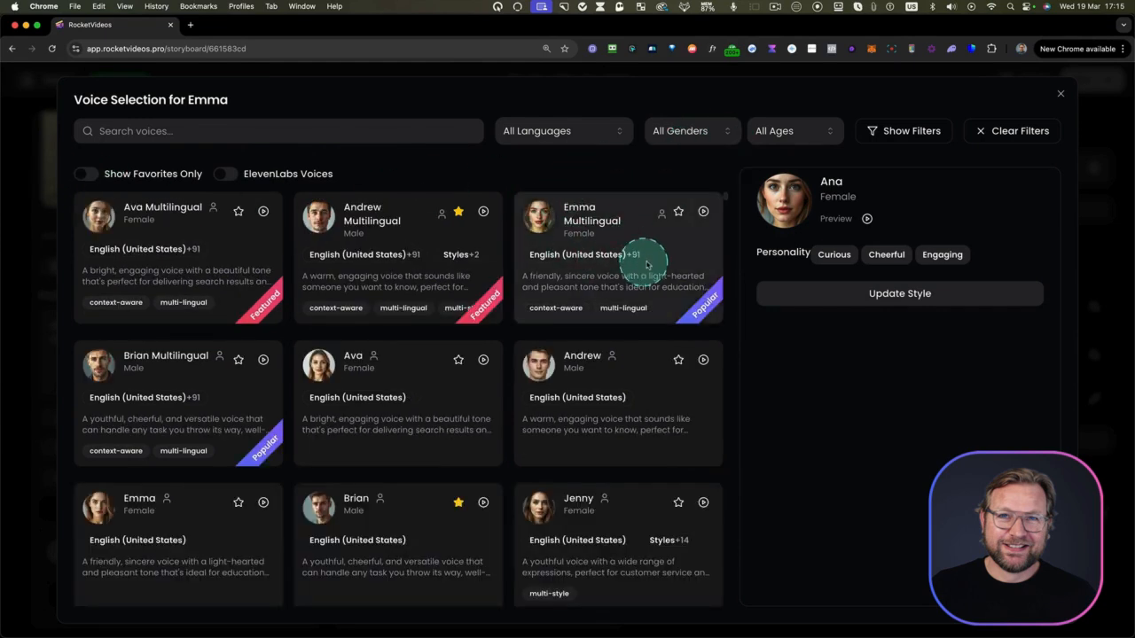
left_click(647, 264)
left_click(860, 465)
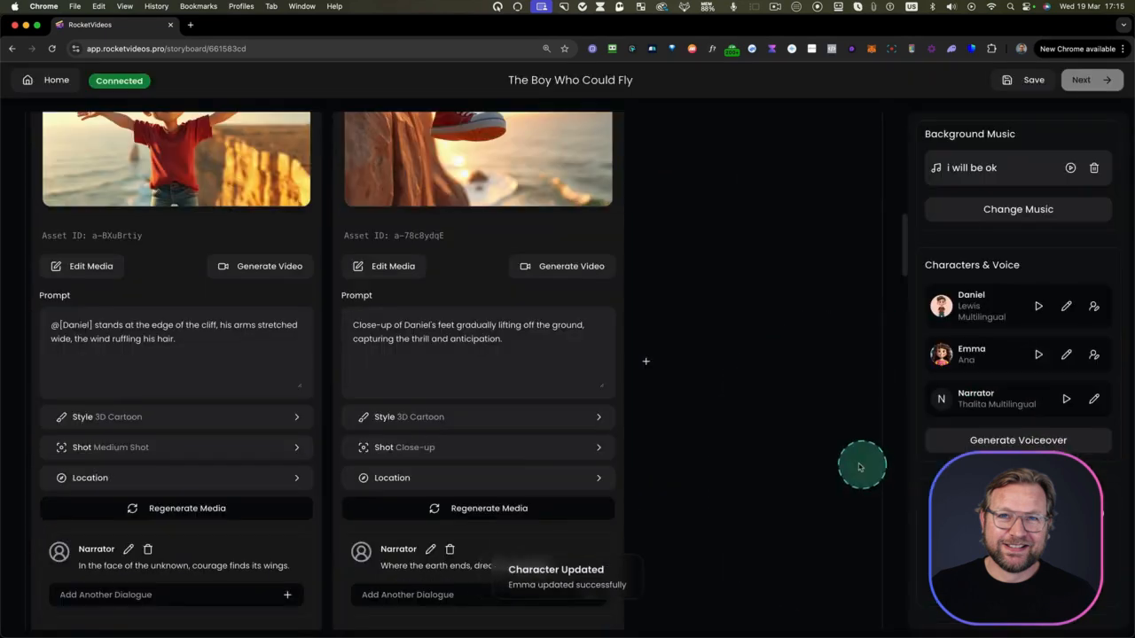
Limit the narrator's voice choices to favorites and set Lewis Multilingual as the narrator's voice
left_click(1095, 399)
left_click(86, 174)
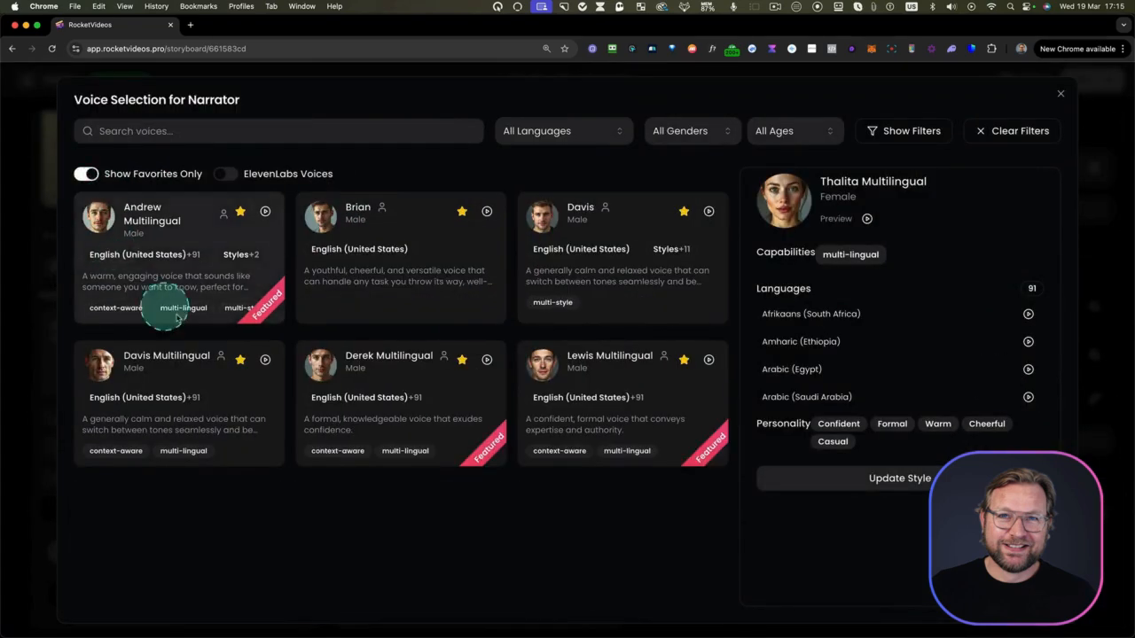
left_click(581, 397)
left_click(874, 468)
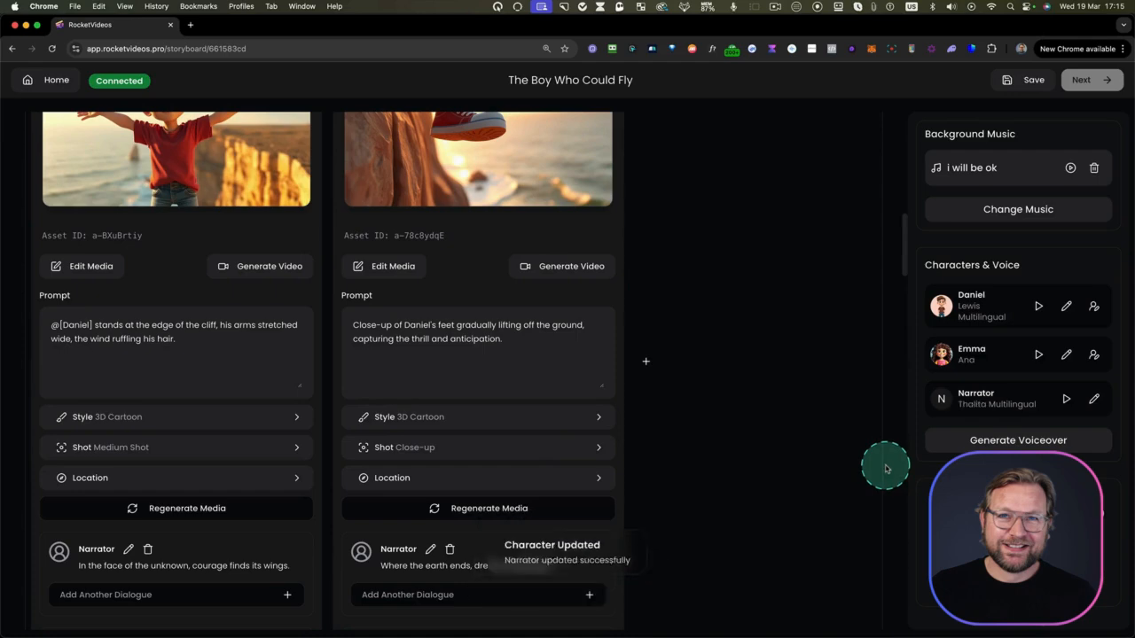
Generate the voiceover for the storyboard's dialogue lines
left_click(1010, 443)
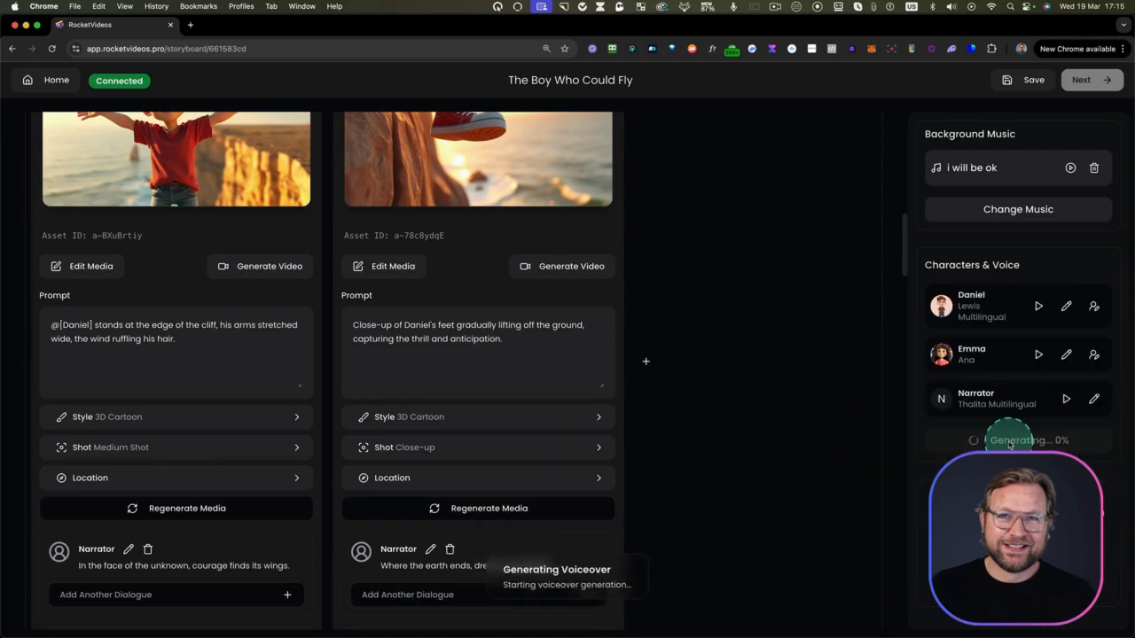
scroll(489, 375, "down", 15)
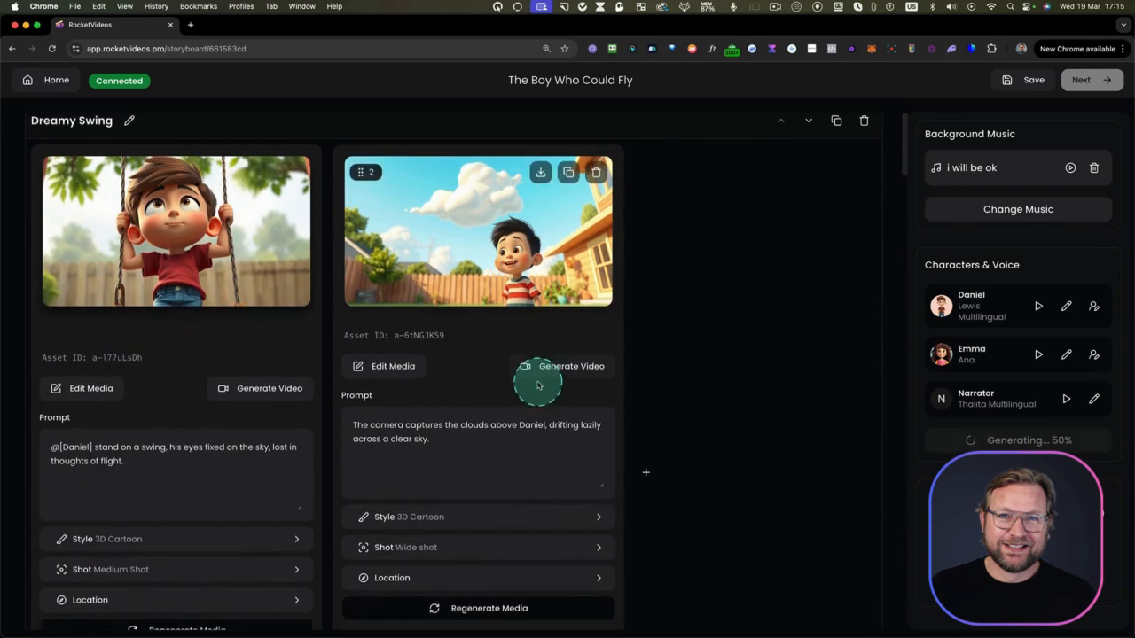
scroll(535, 380, "down", 3)
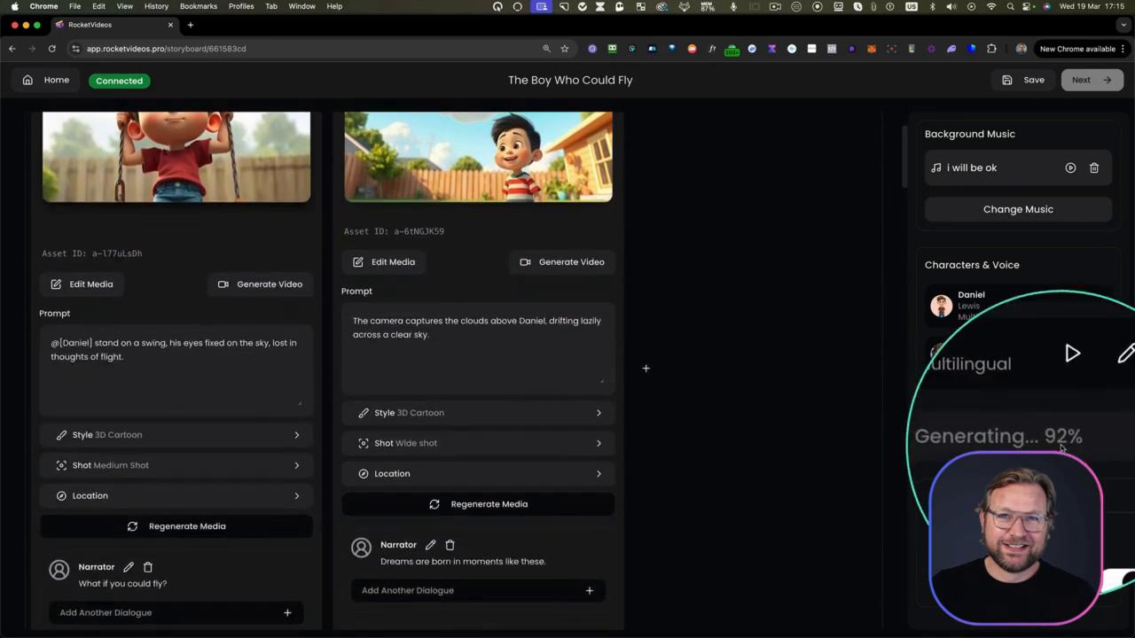
scroll(140, 367, "down", 5)
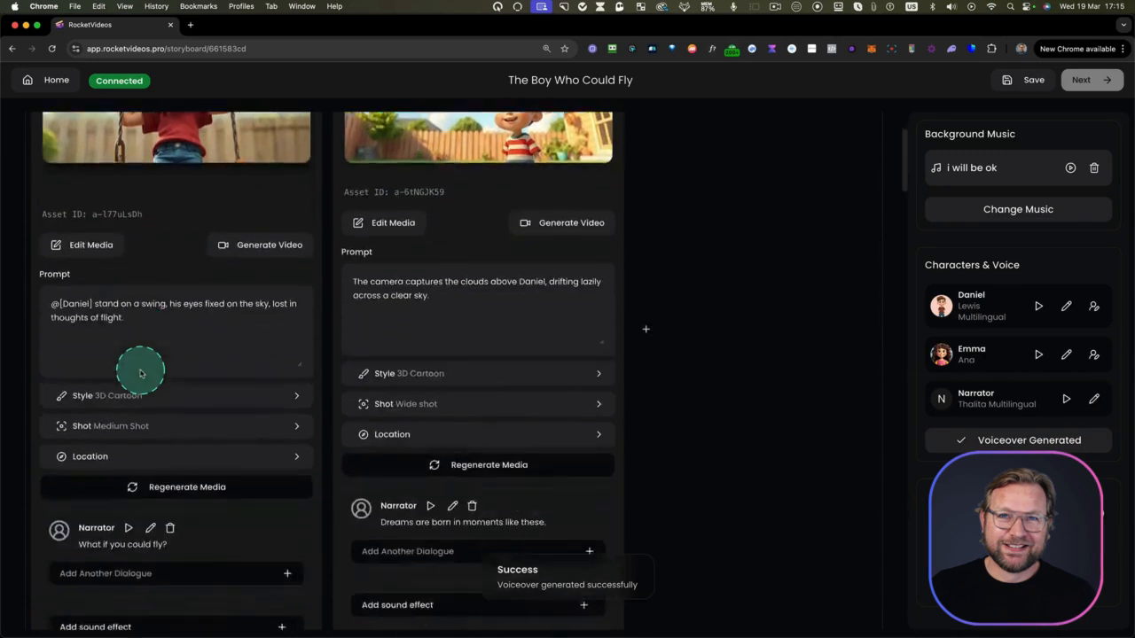
Play narrator lines in the Dreamy Swing and The Cliff Edge scenes, and inspect the edit options for "In the face of the unknown, courage finds its wings."
left_click(128, 450)
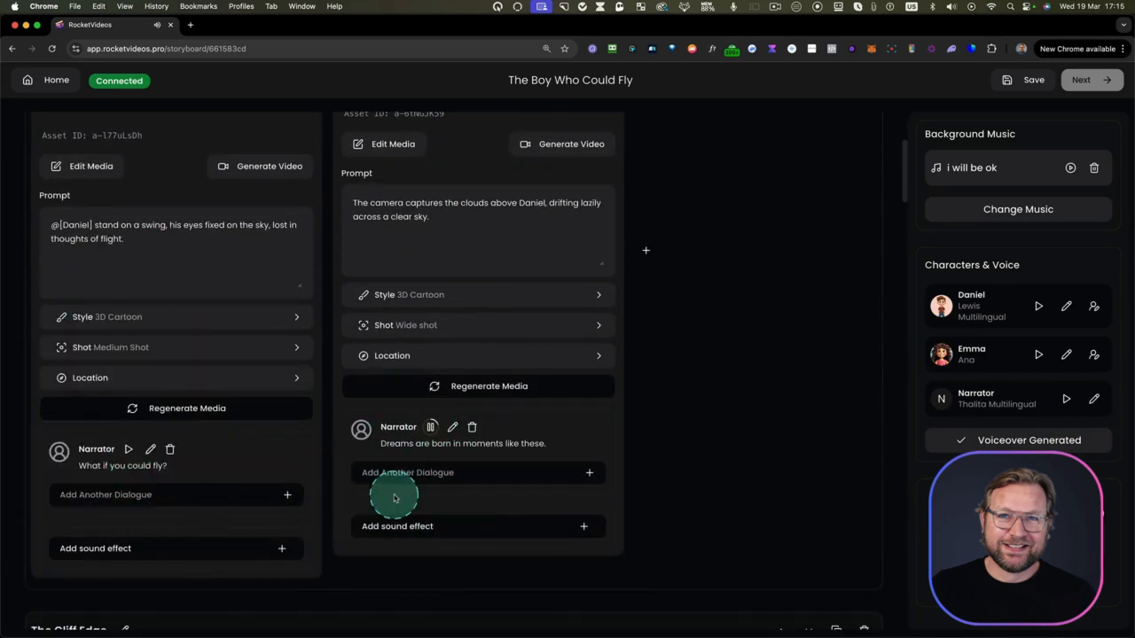
scroll(406, 499, "down", 10)
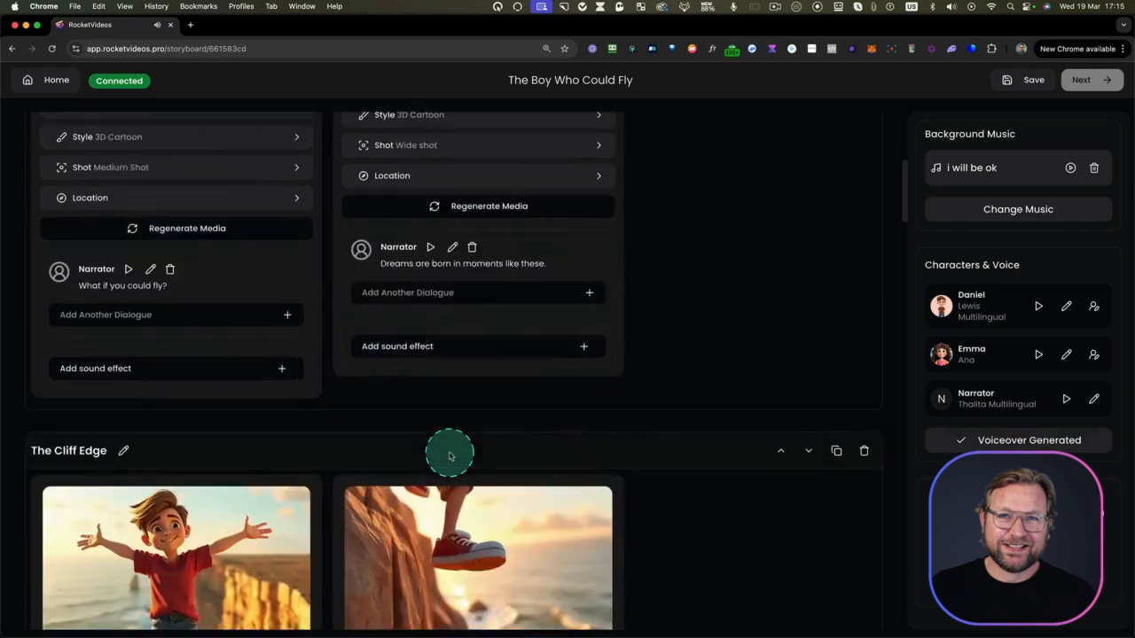
scroll(140, 456, "down", 5)
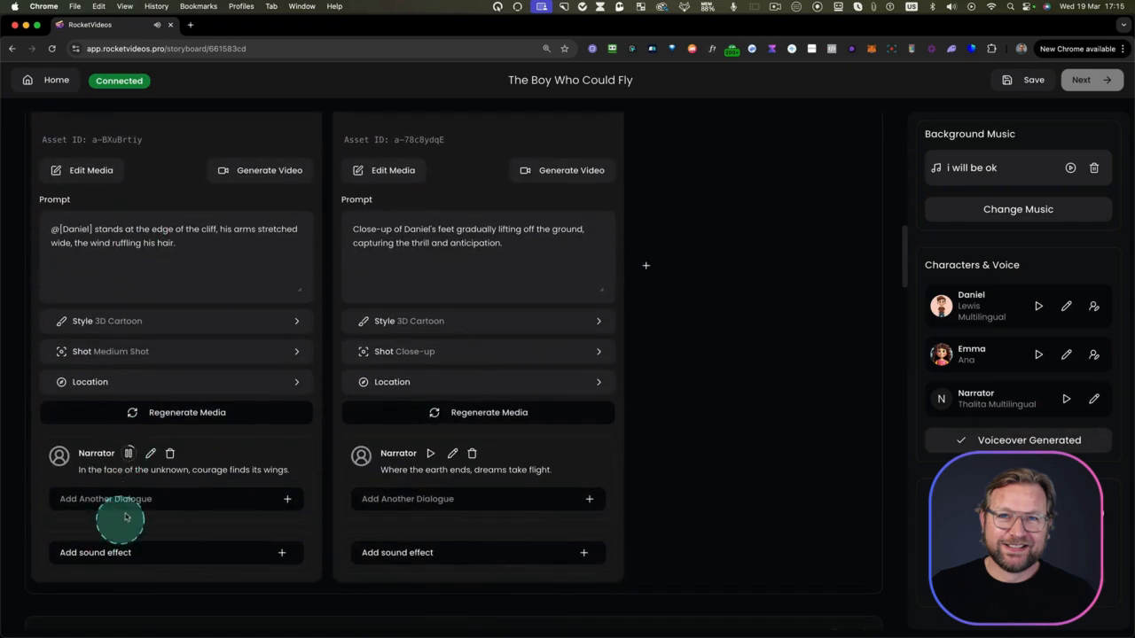
left_click(127, 453)
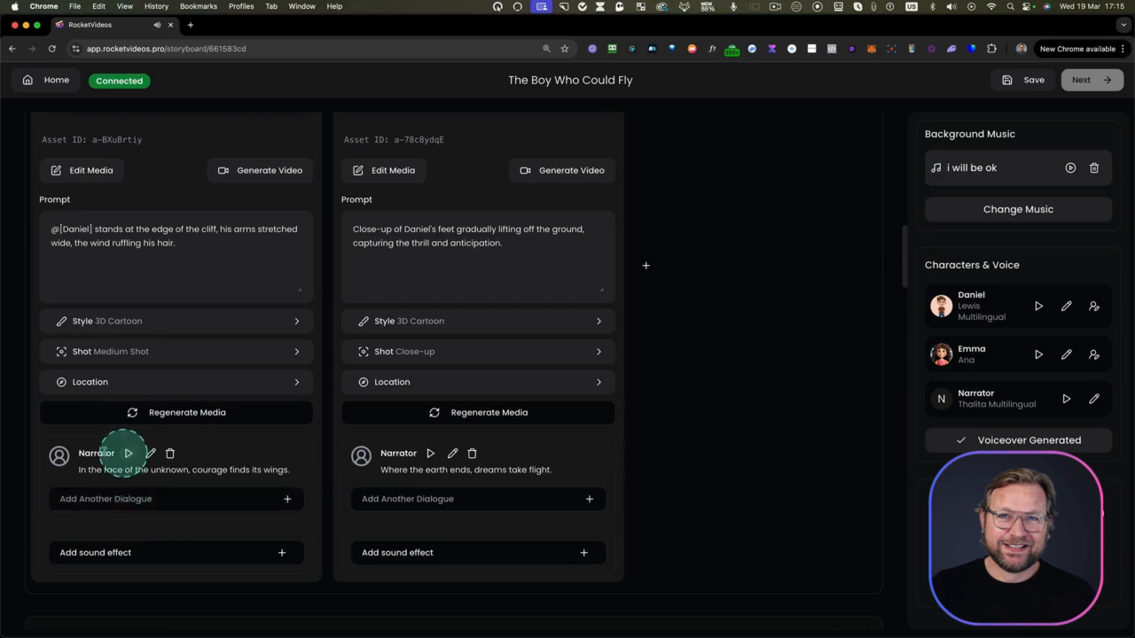
left_click(150, 453)
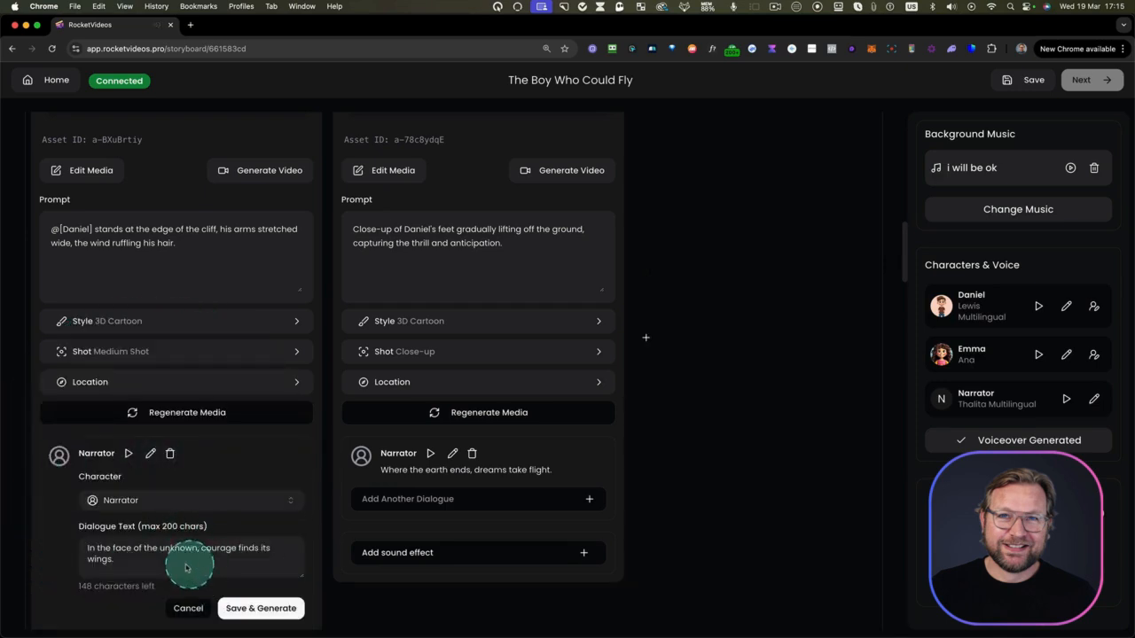
left_click(182, 608)
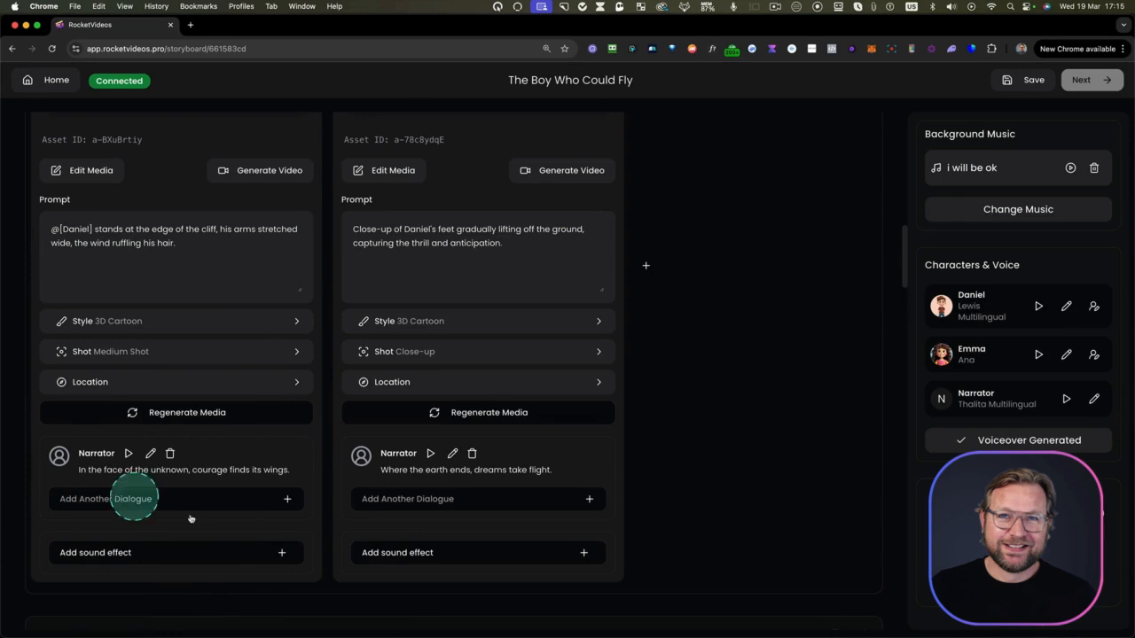
Browse the background music library without picking a track, then remove the storyboard's "i will be ok" background music
scroll(410, 430, "up", 10)
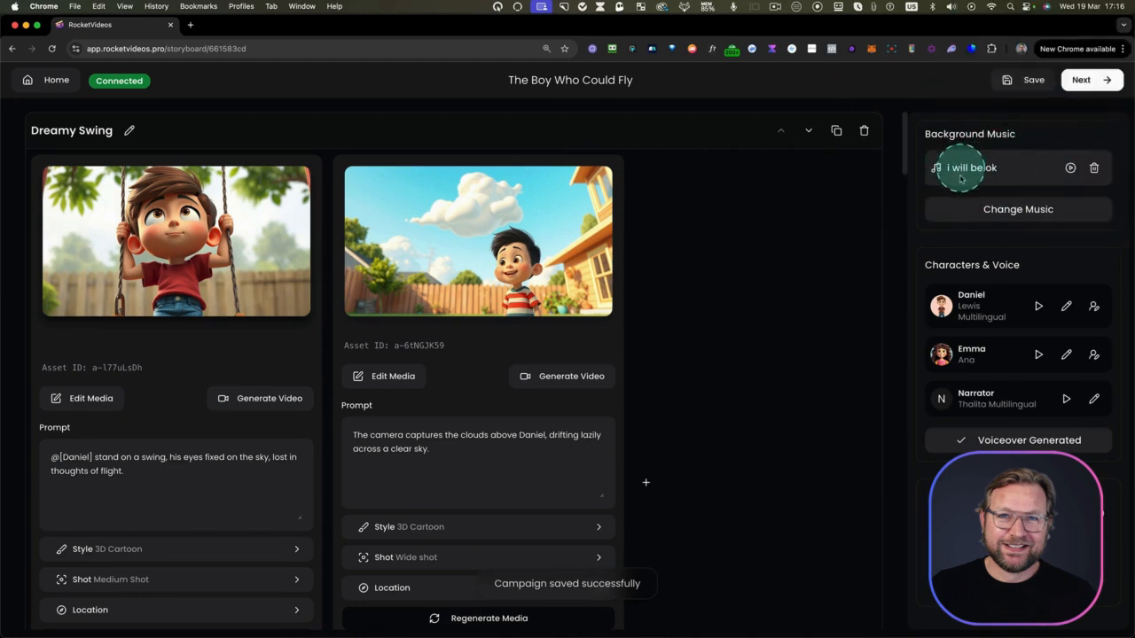
left_click(998, 211)
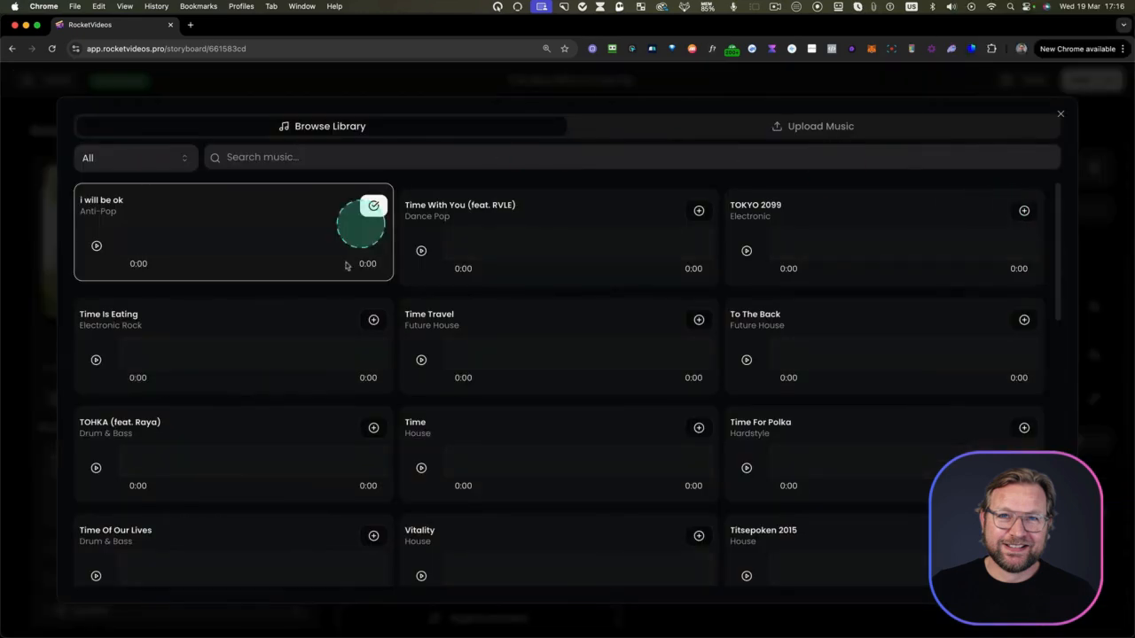
scroll(803, 388, "down", 2)
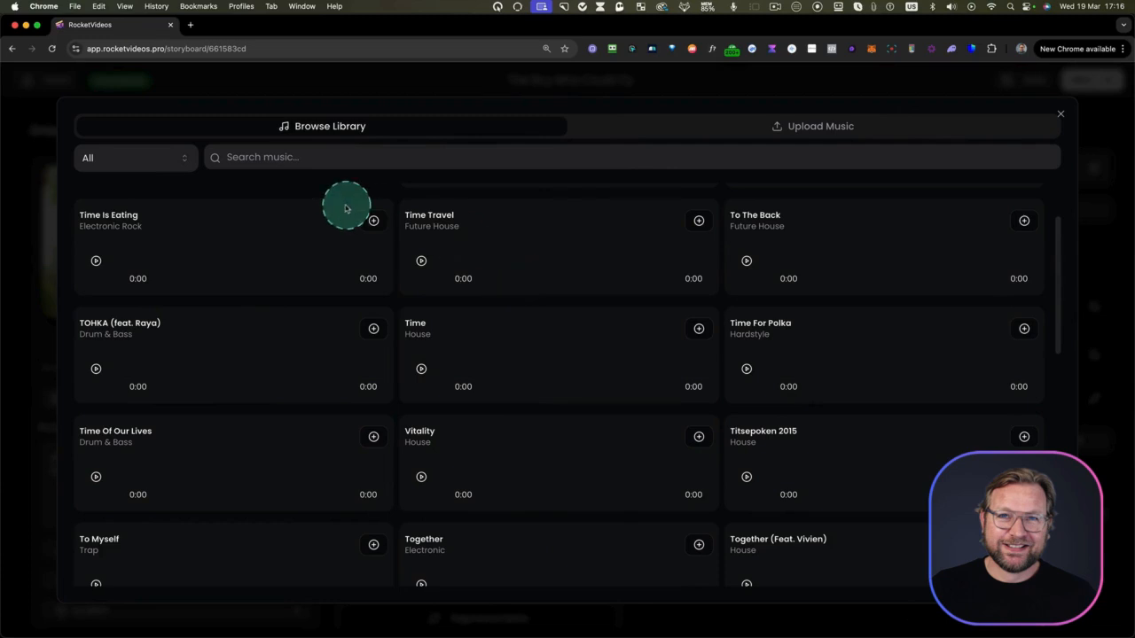
left_click(1061, 115)
left_click(1094, 170)
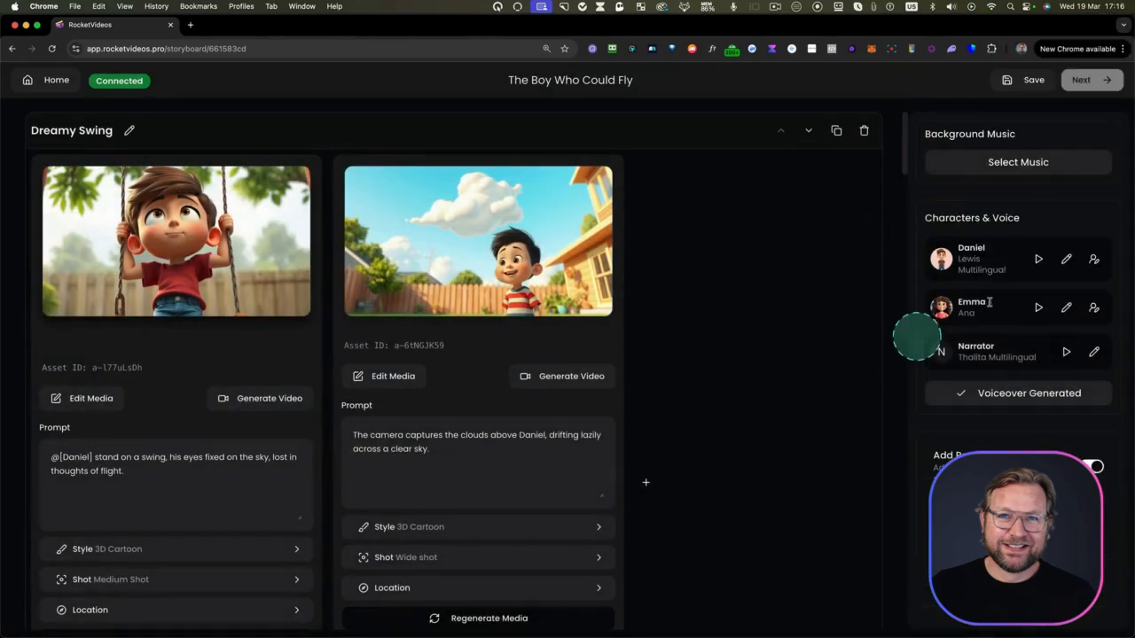
Save the storyboard and continue to the video editor
left_click(1034, 79)
left_click(1091, 79)
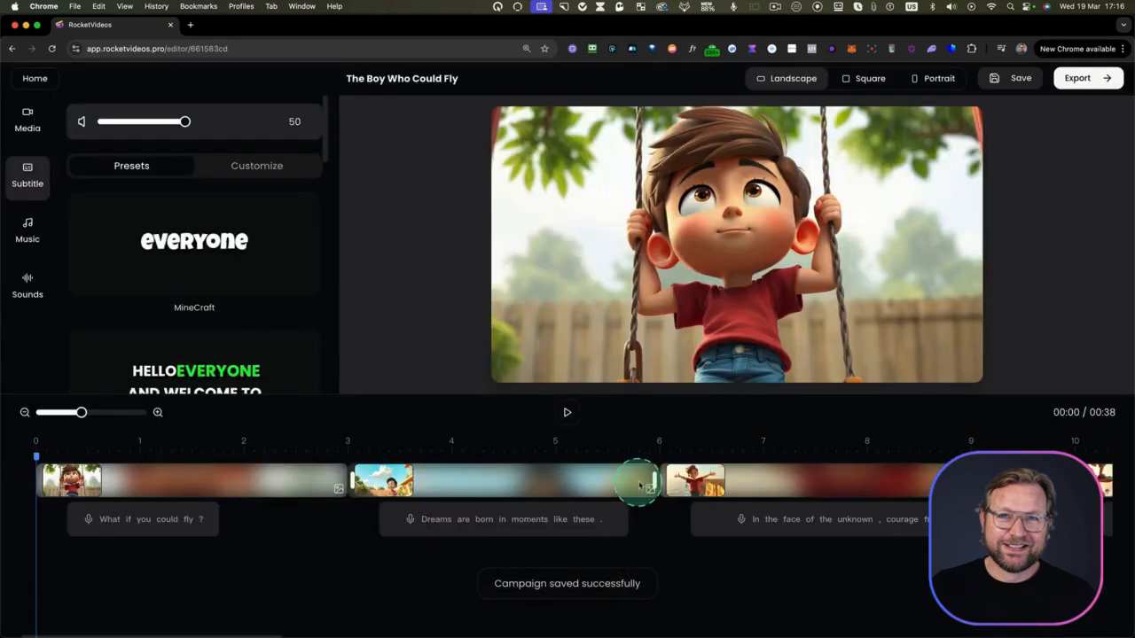
Preview the video from the start, then jump to about 21 seconds and play the flying scene with its subtitles
left_click(567, 414)
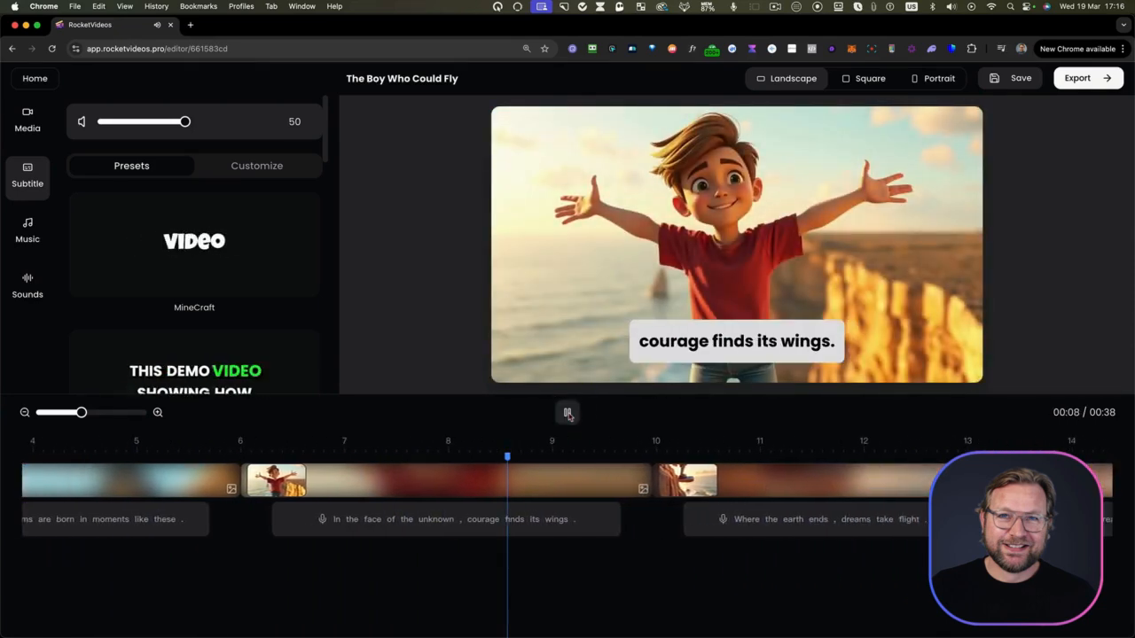
left_click(568, 414)
left_click(753, 524)
scroll(753, 524, "right", 10)
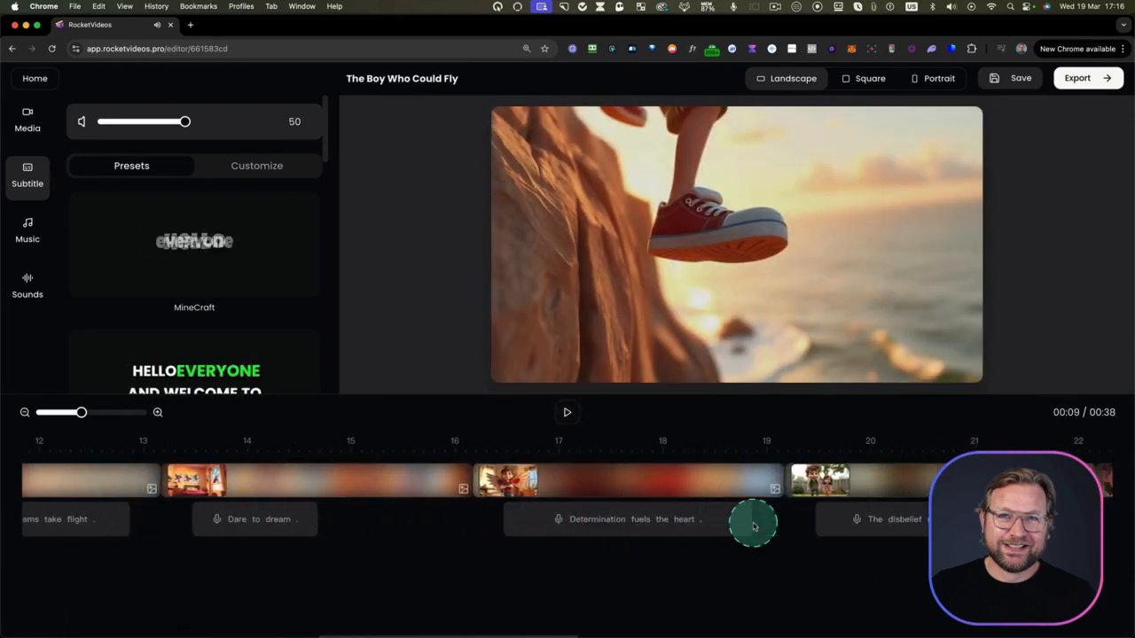
left_click(614, 452)
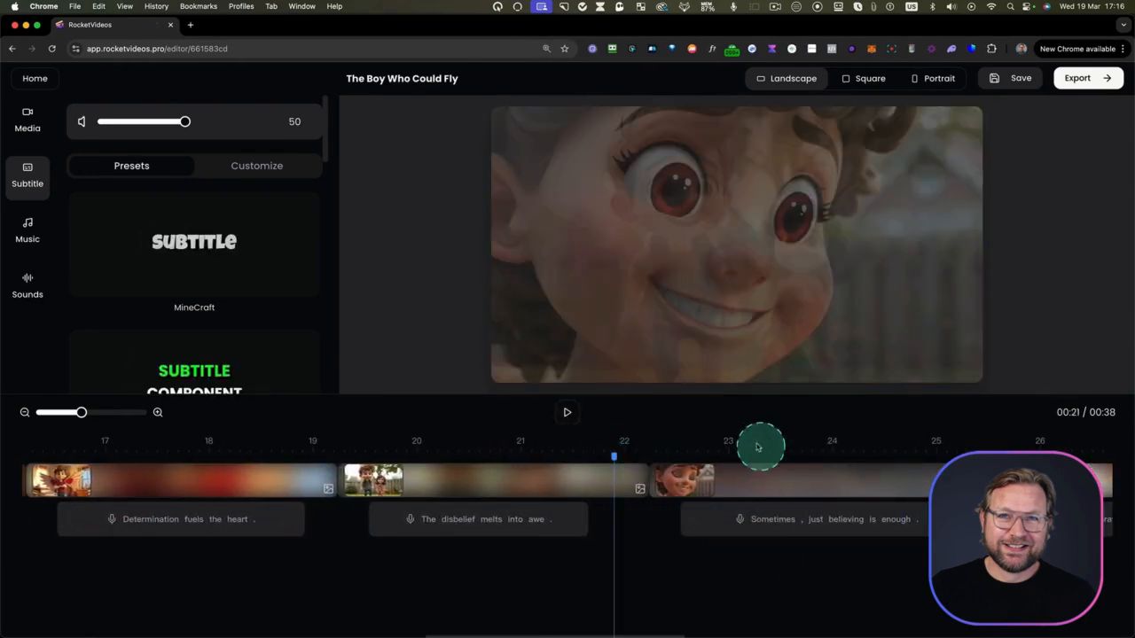
left_click(568, 412)
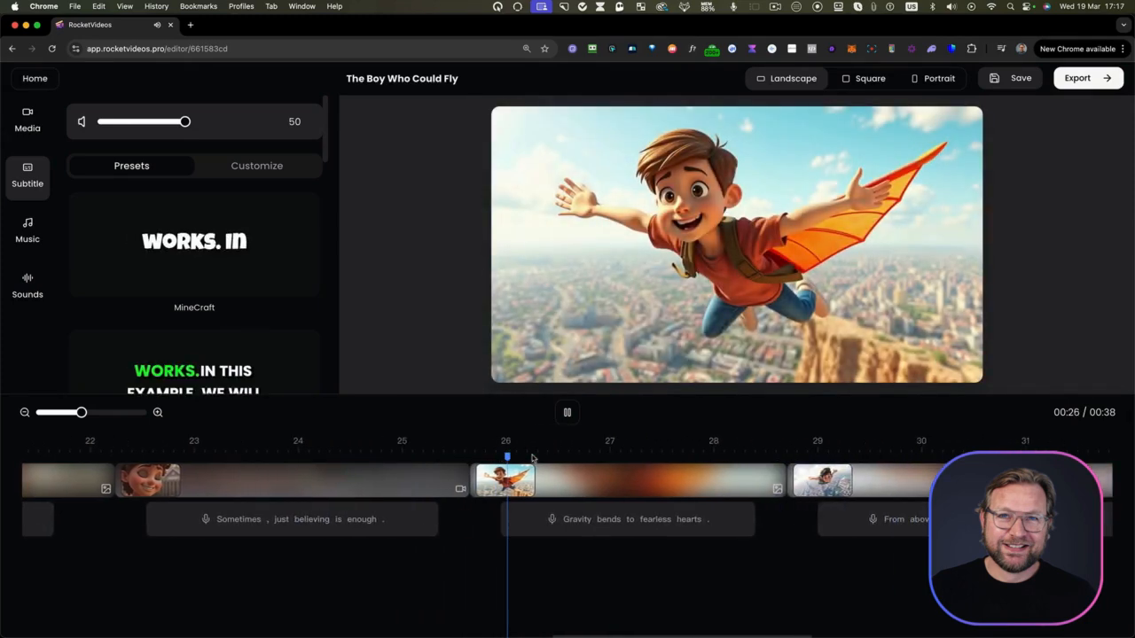
left_click(568, 412)
scroll(399, 478, "left", 15)
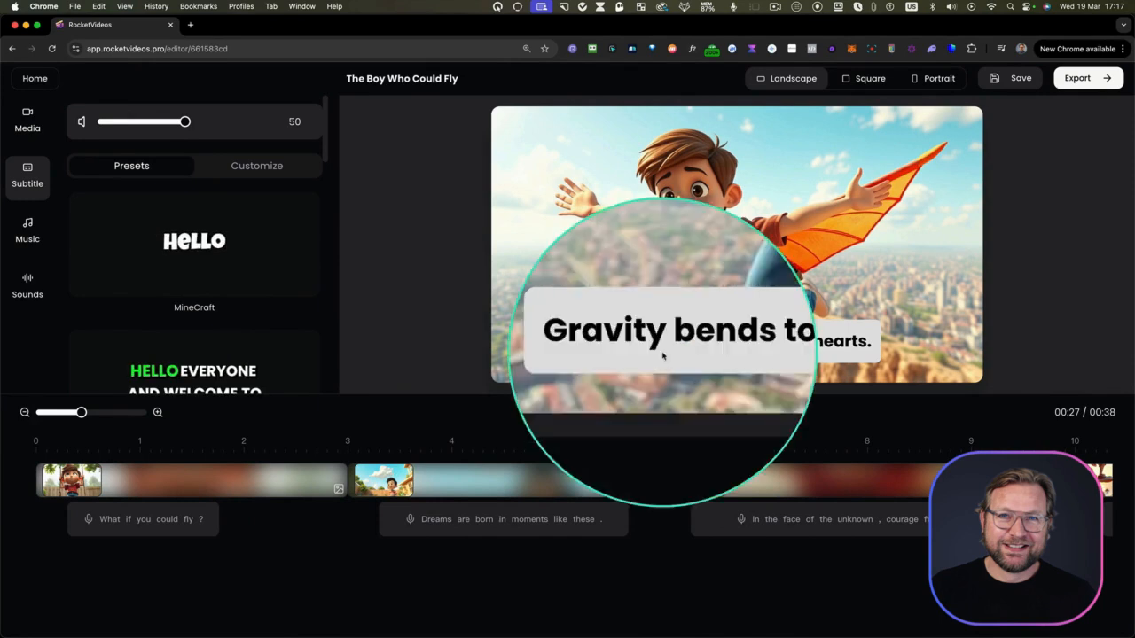
Try several subtitle presets, including MineCraft and Barb, then apply the Deep preset
left_click(219, 381)
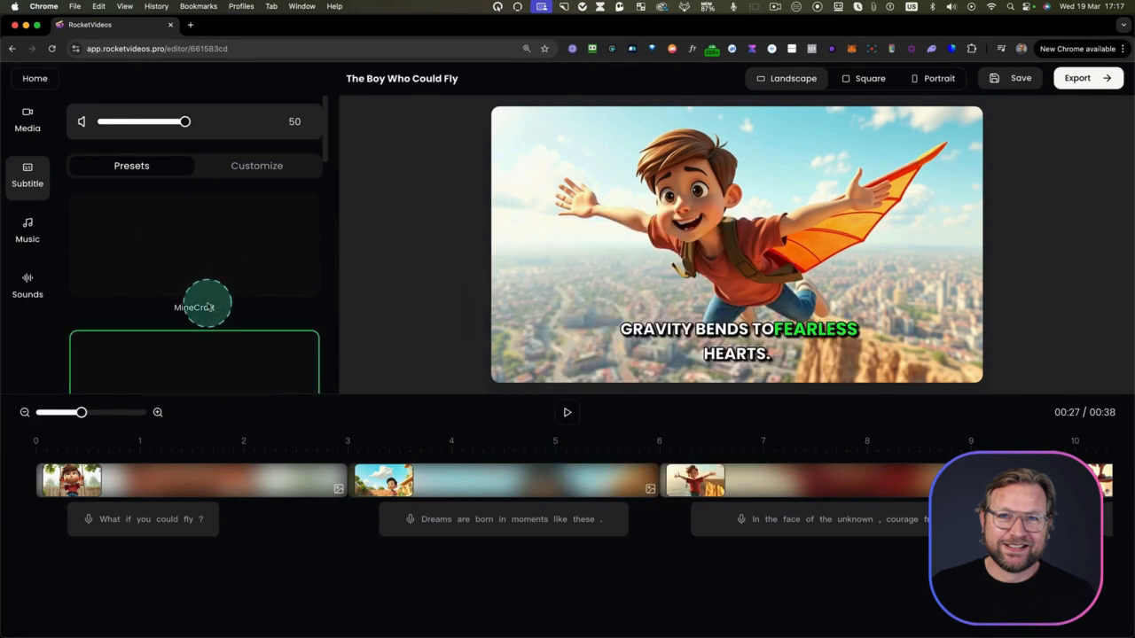
left_click_drag(325, 133, 325, 248)
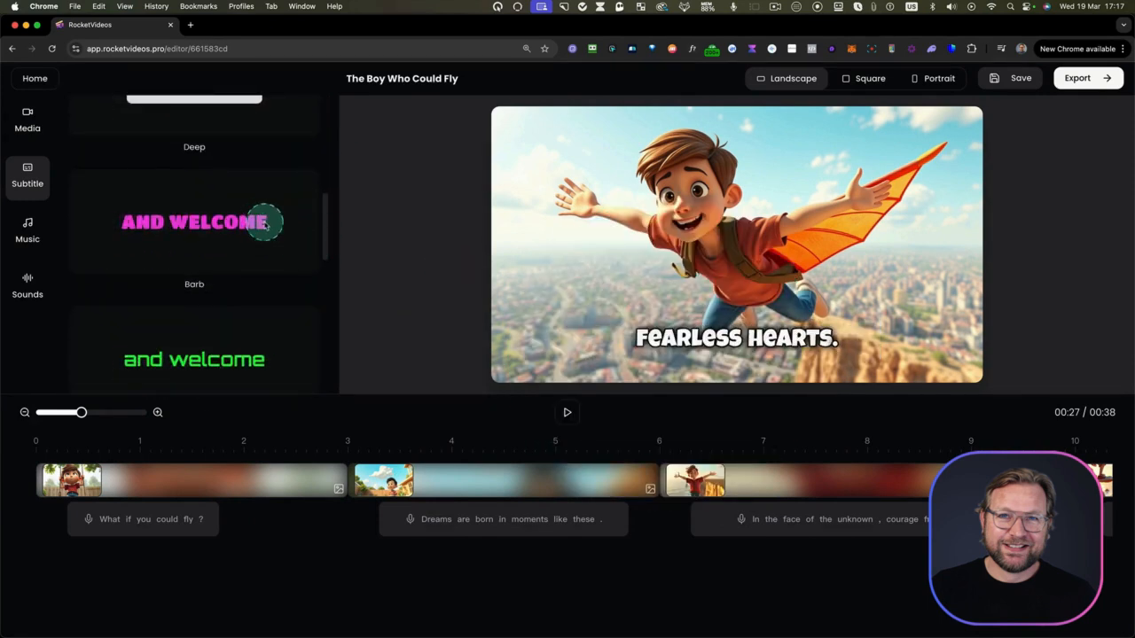
left_click(265, 223)
left_click(213, 364)
scroll(249, 226, "up", 4)
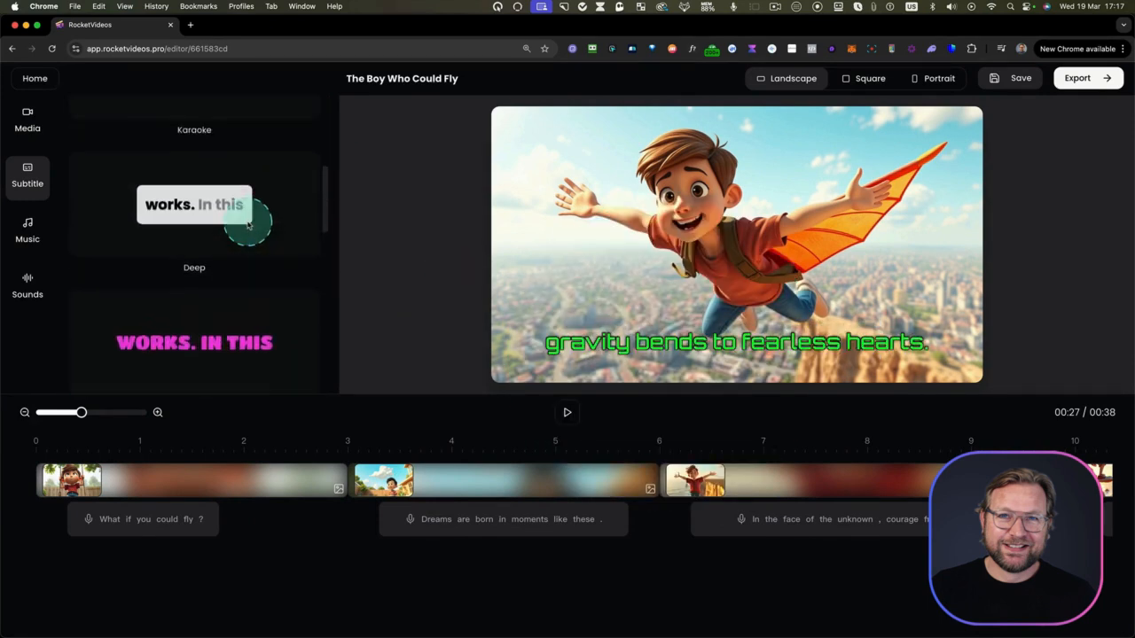
left_click(167, 256)
scroll(246, 248, "up", 5)
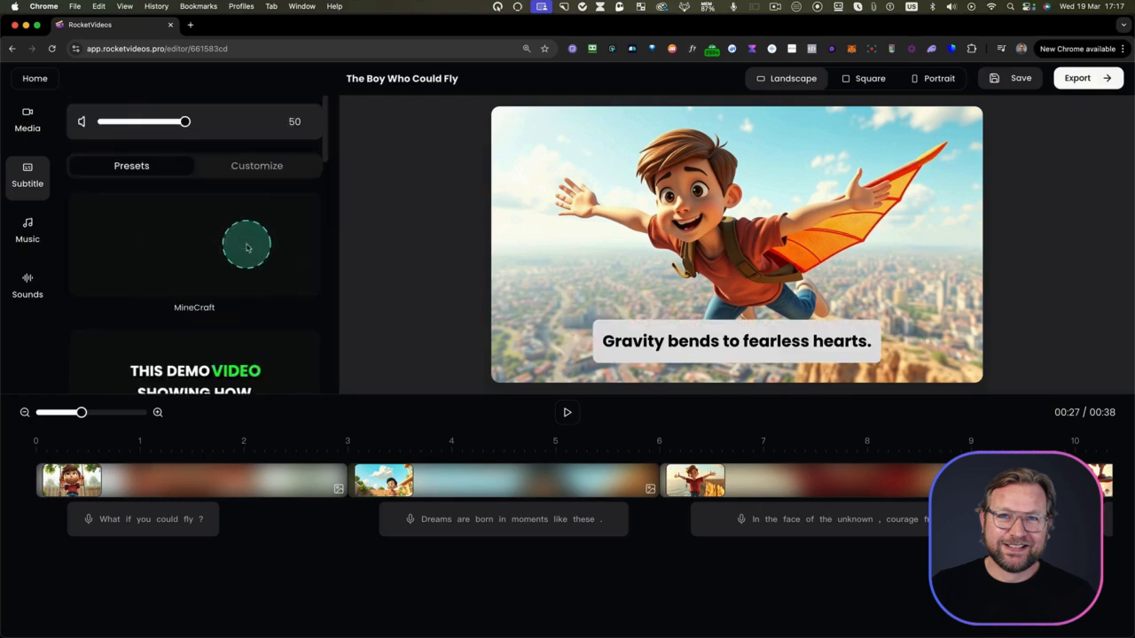
Customize the subtitles with an italic font style and uppercase text
left_click(256, 168)
scroll(190, 292, "down", 2)
scroll(190, 298, "down", 1)
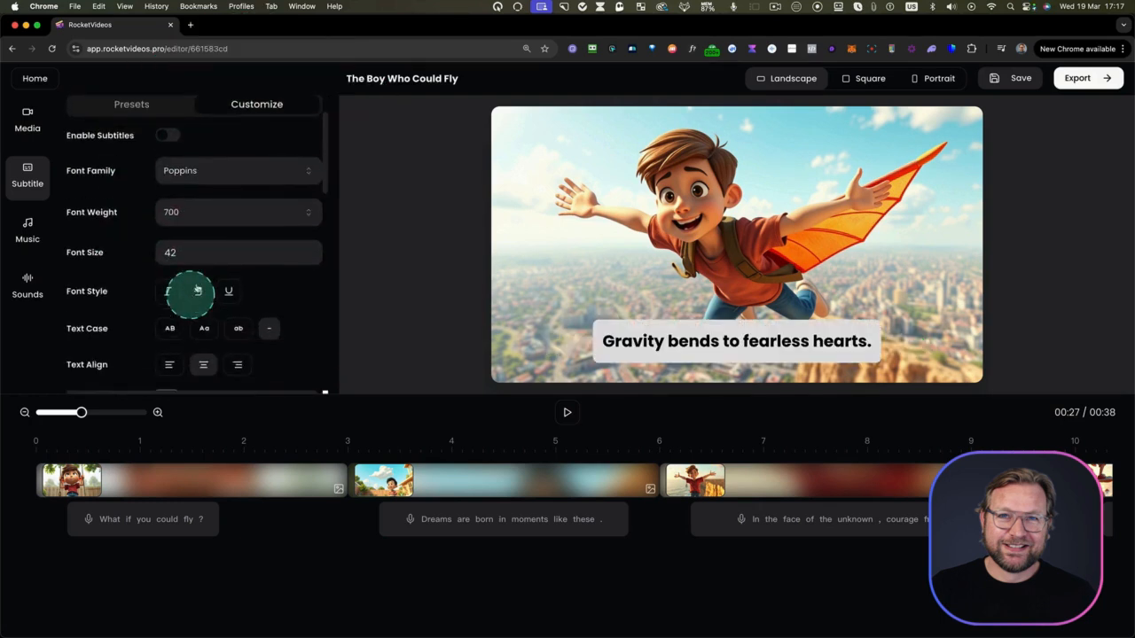
scroll(168, 228, "down", 3)
left_click(169, 206)
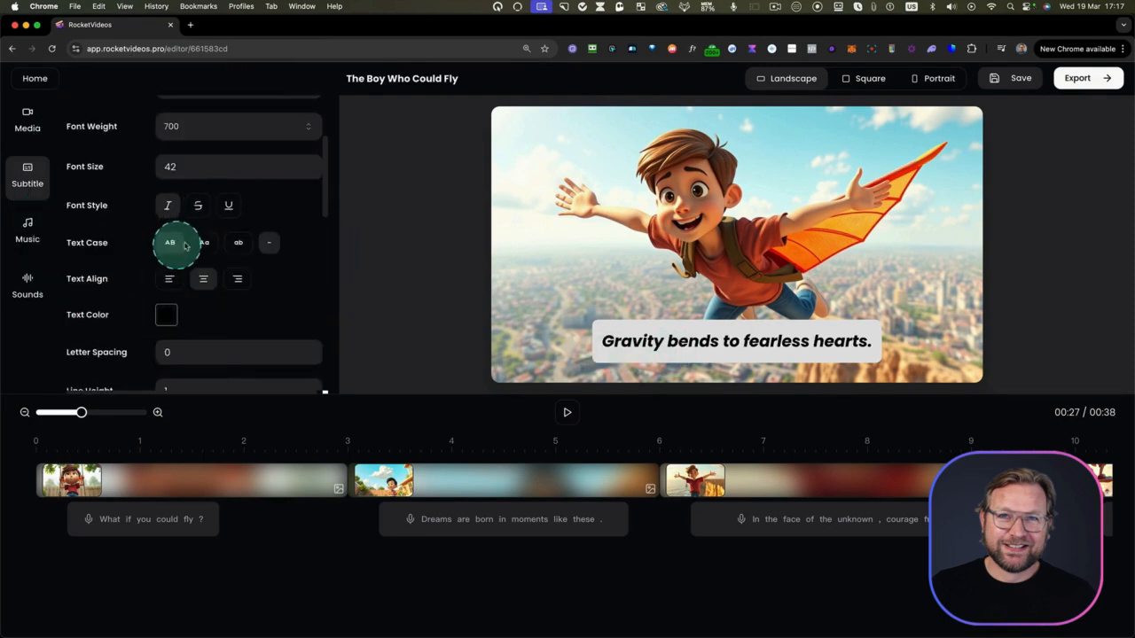
left_click(173, 246)
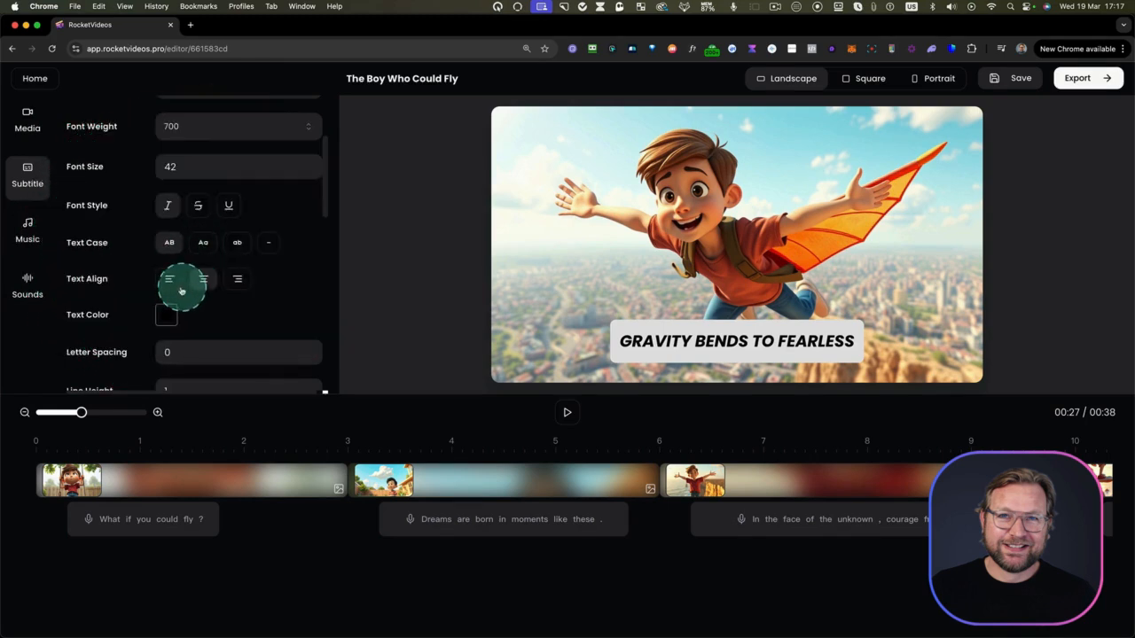
Change the subtitle text color to red and increase the subtitle width so the full sentence fits on one line
scroll(204, 362, "down", 2)
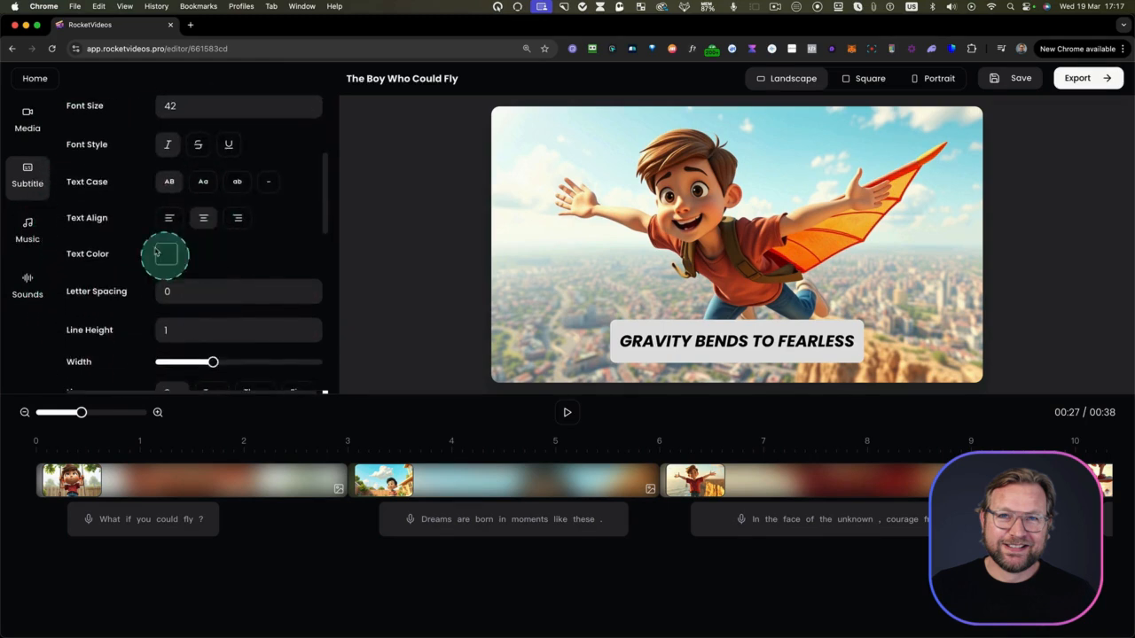
left_click(166, 255)
left_click(264, 257)
scroll(266, 255, "down", 5)
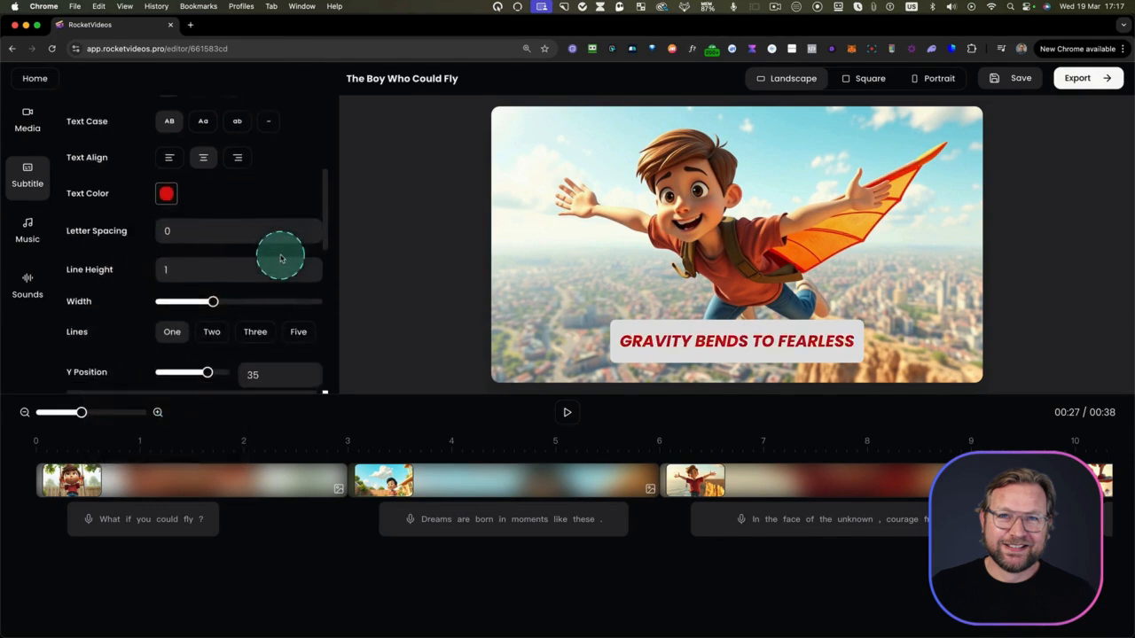
left_click_drag(213, 222, 282, 223)
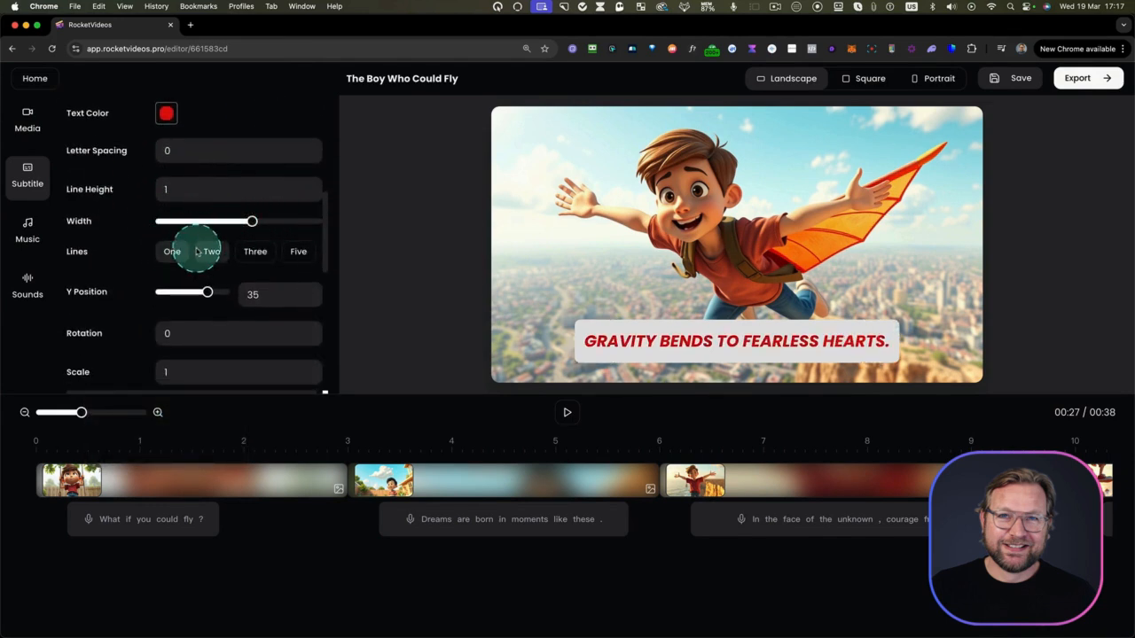
scroll(197, 252, "down", 1)
scroll(209, 252, "down", 1)
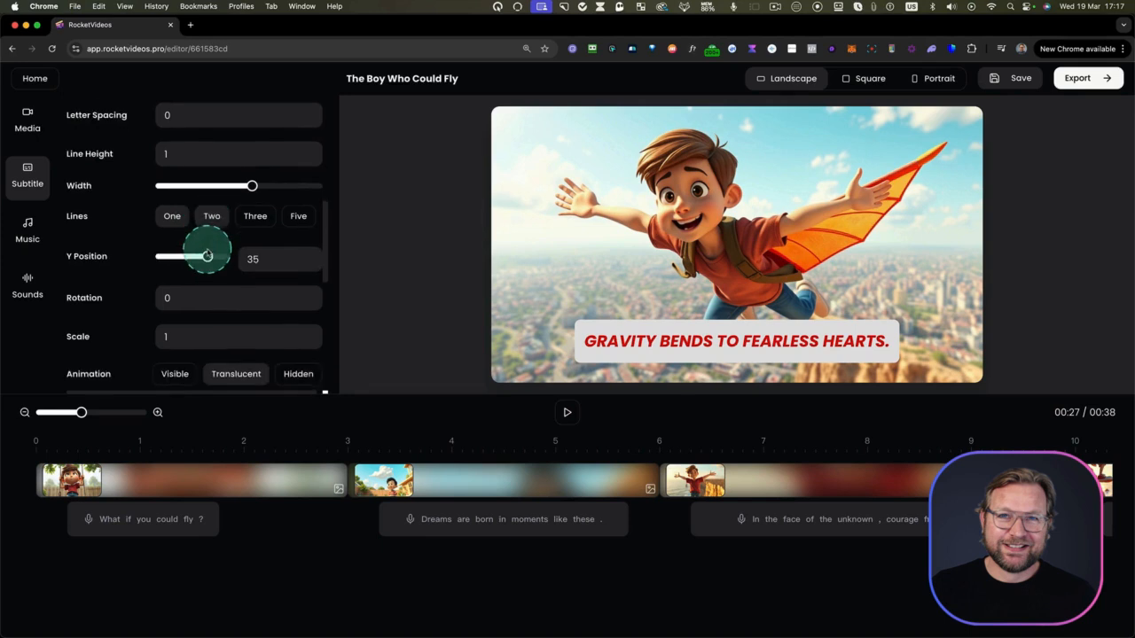
Limit the subtitles to one line, set their animation to Hidden and the page animation to Fade
left_click(253, 219)
left_click(180, 220)
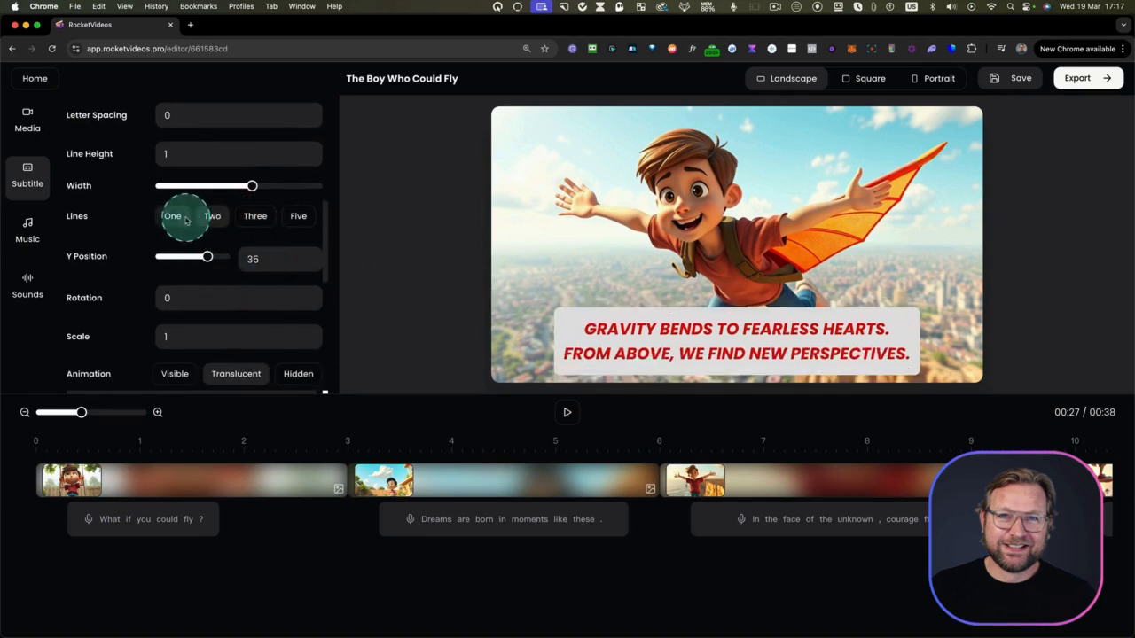
scroll(226, 288, "down", 3)
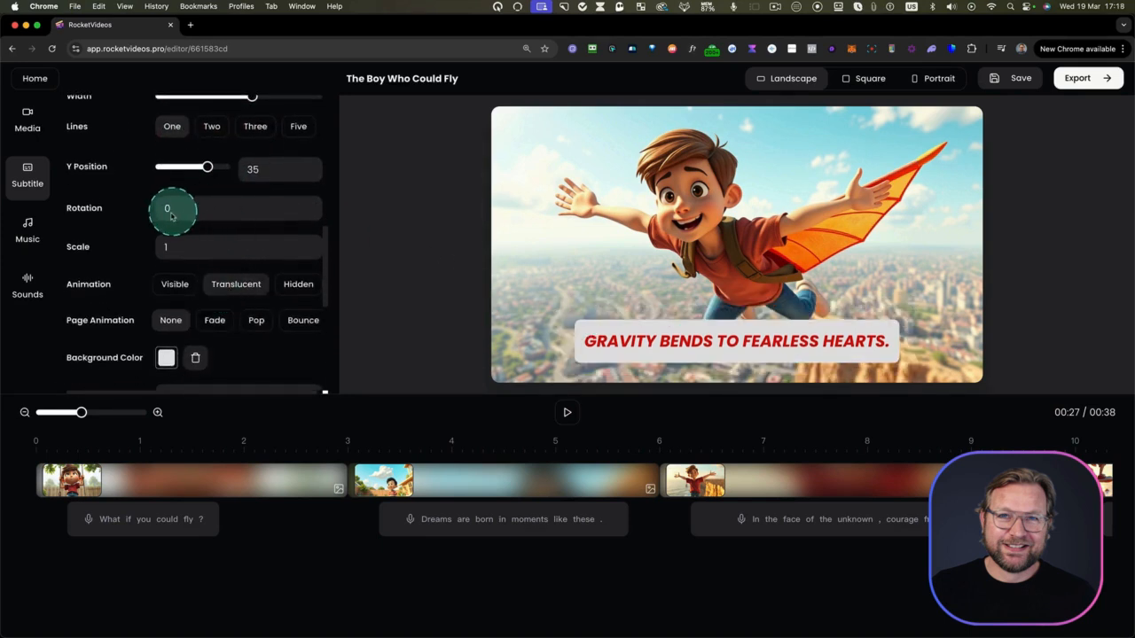
scroll(210, 259, "down", 1)
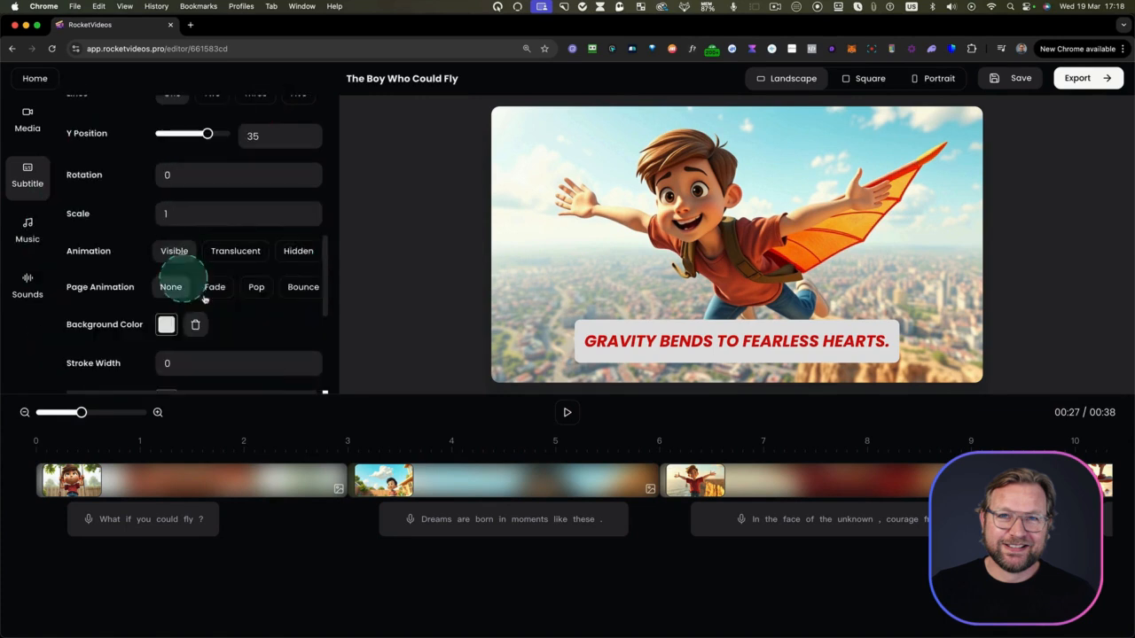
scroll(220, 293, "down", 2)
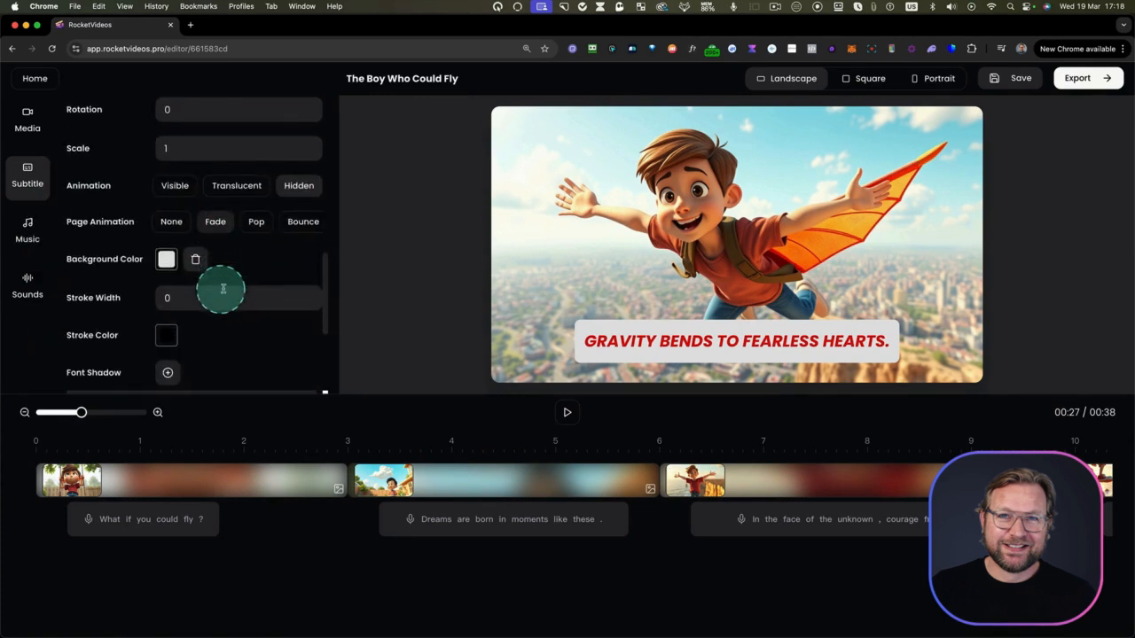
Add a dark font shadow to the subtitles with X 1, Y 1 and blur 3
scroll(305, 270, "down", 3)
scroll(263, 250, "down", 1)
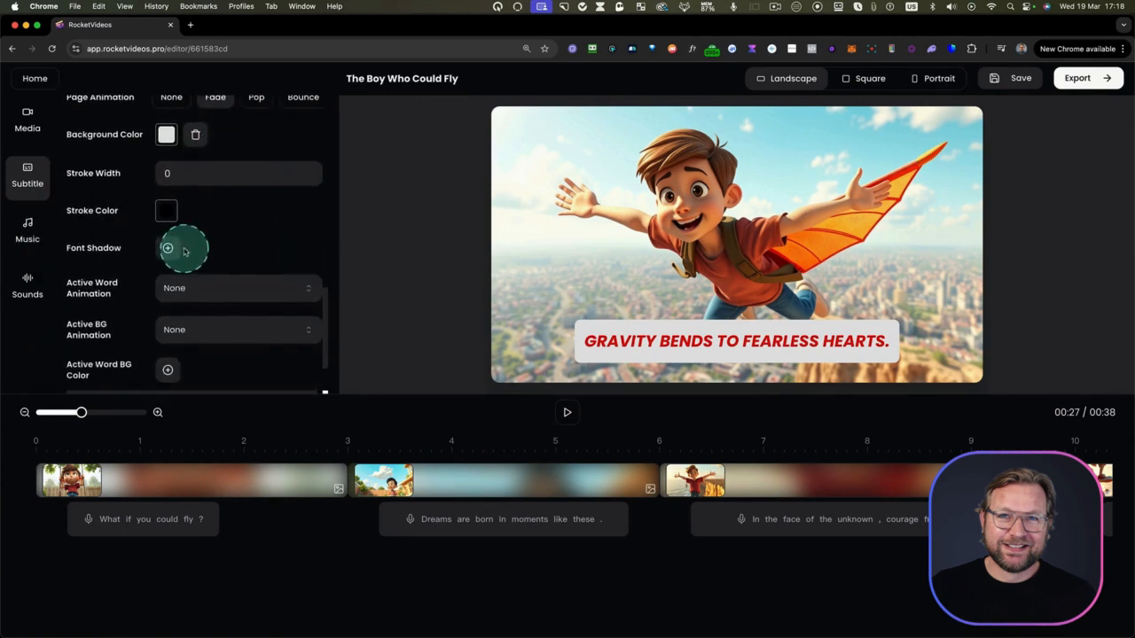
left_click(168, 248)
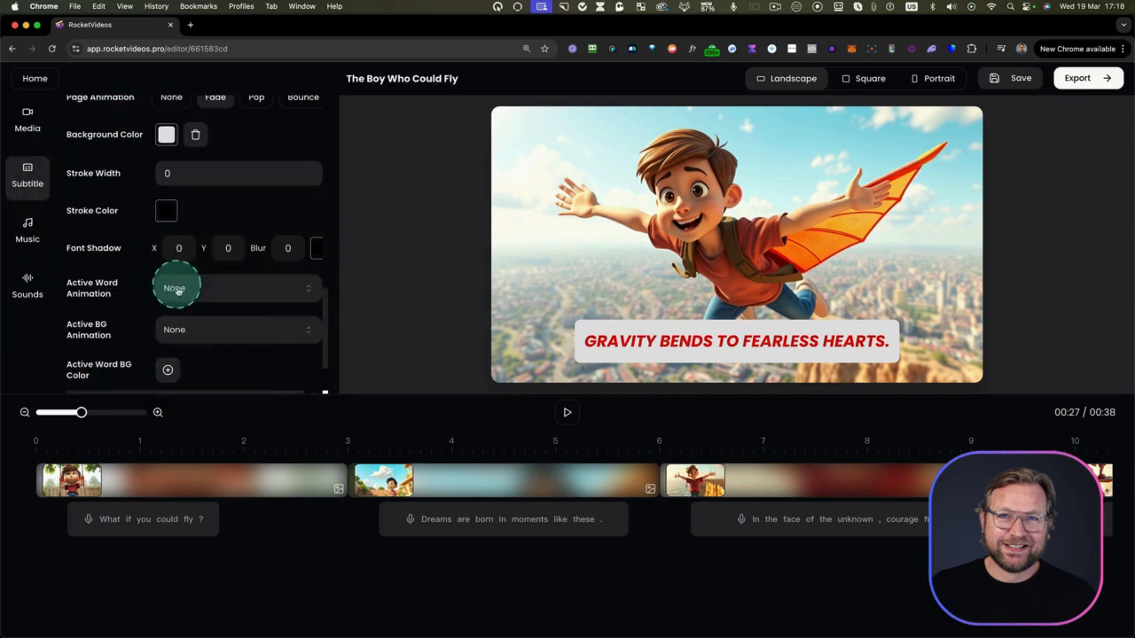
left_click(317, 248)
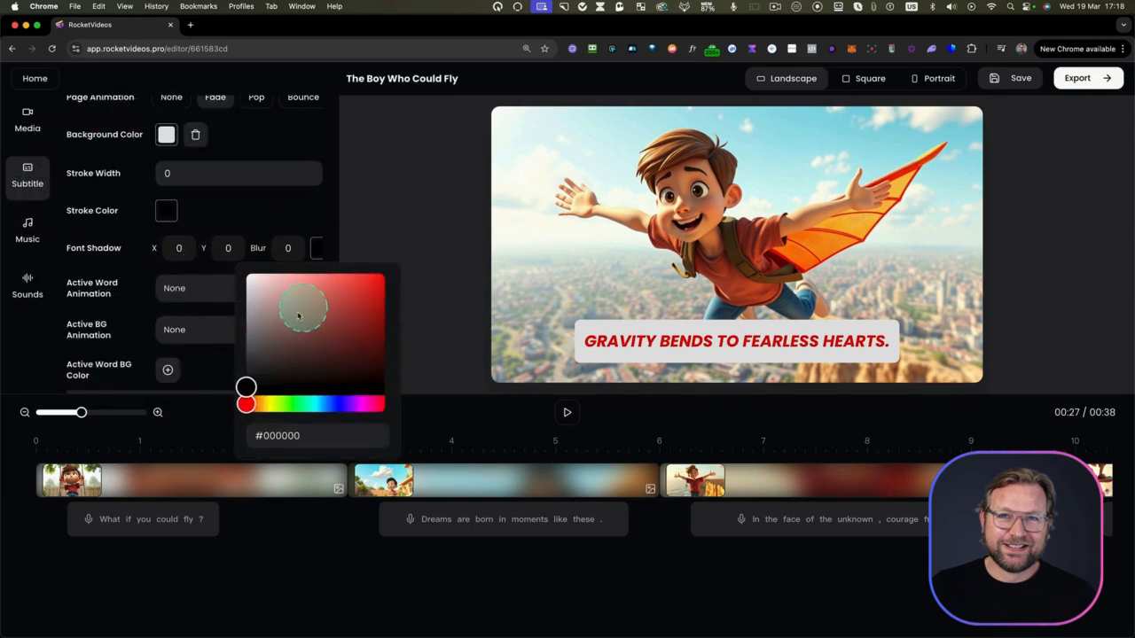
left_click(282, 215)
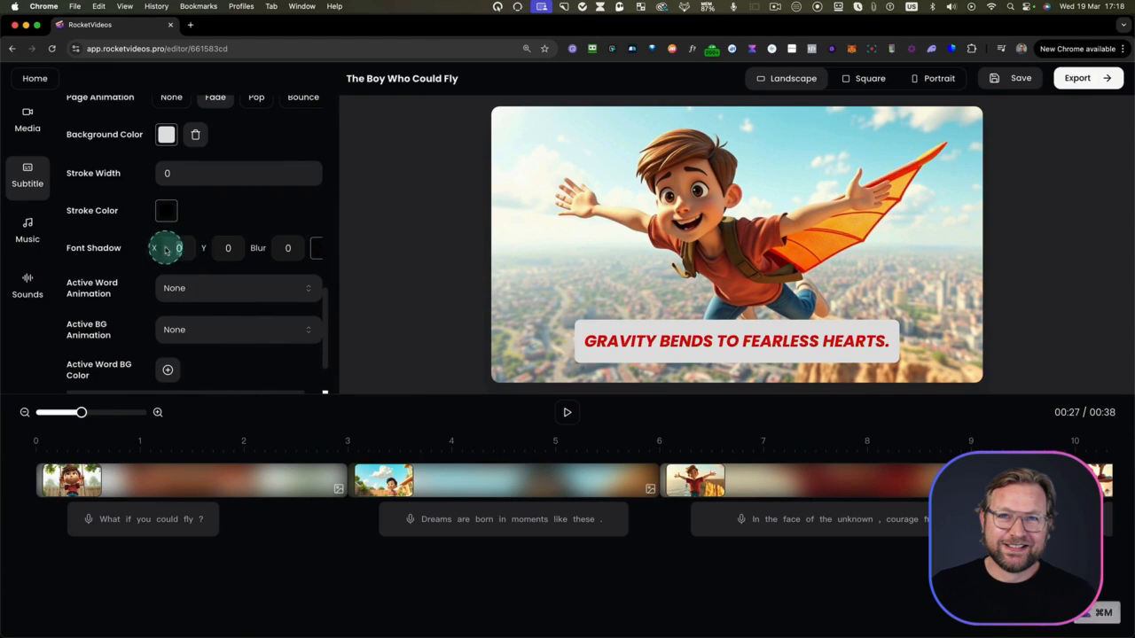
type("1")
left_click(228, 249)
left_click(282, 250)
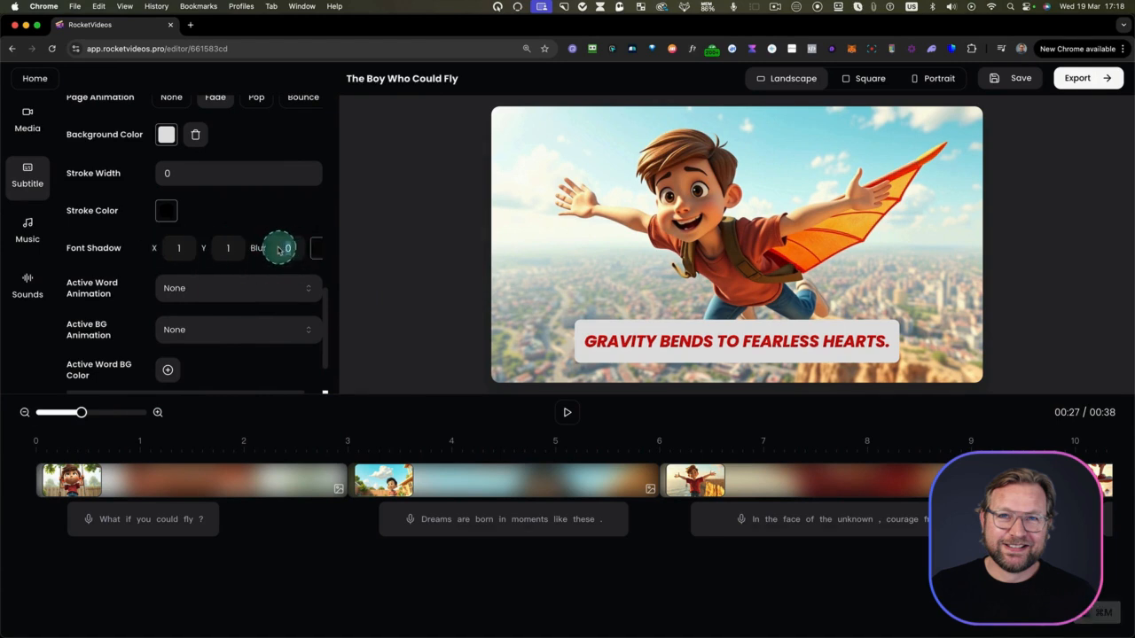
type("3")
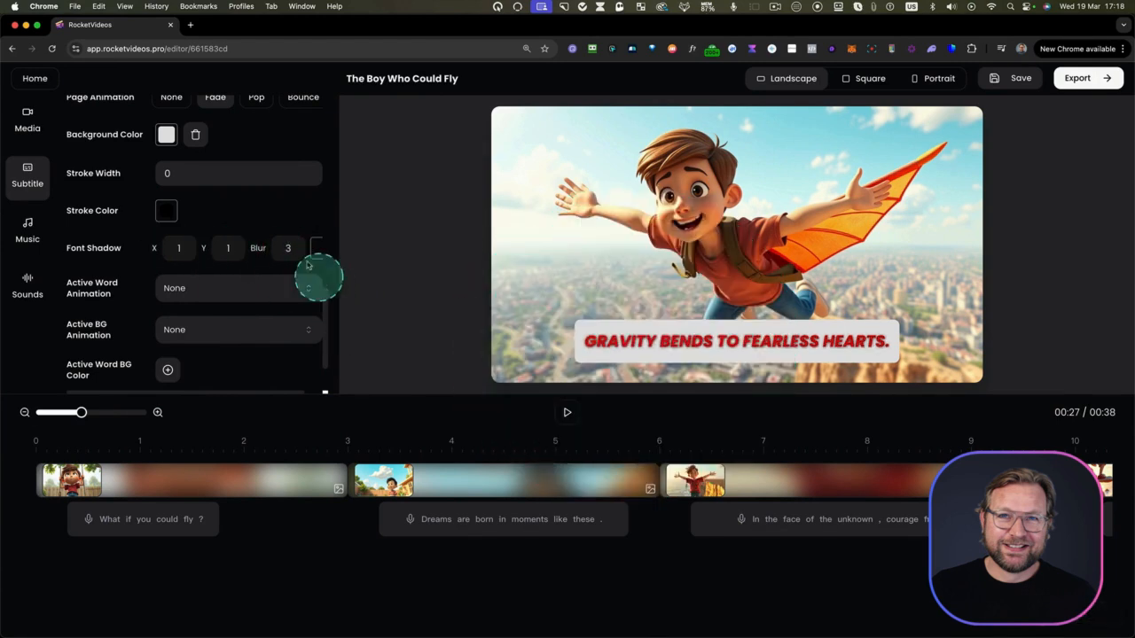
Set the active word animation to Pop and preview the subtitles from the start of the video
left_click(197, 293)
left_click(180, 337)
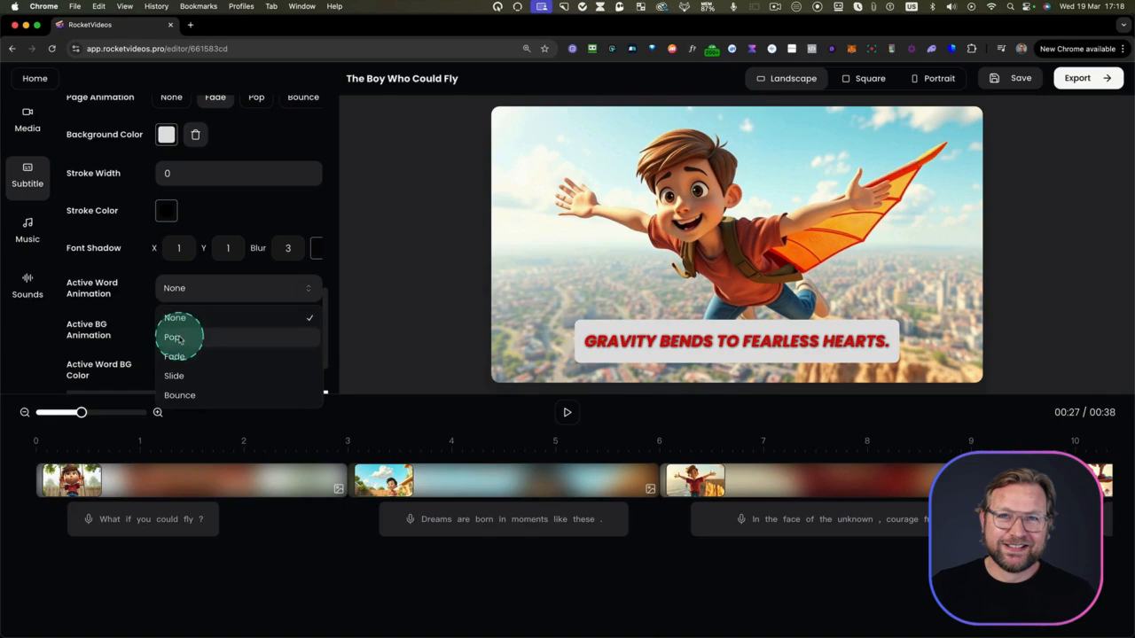
left_click(42, 451)
key("space")
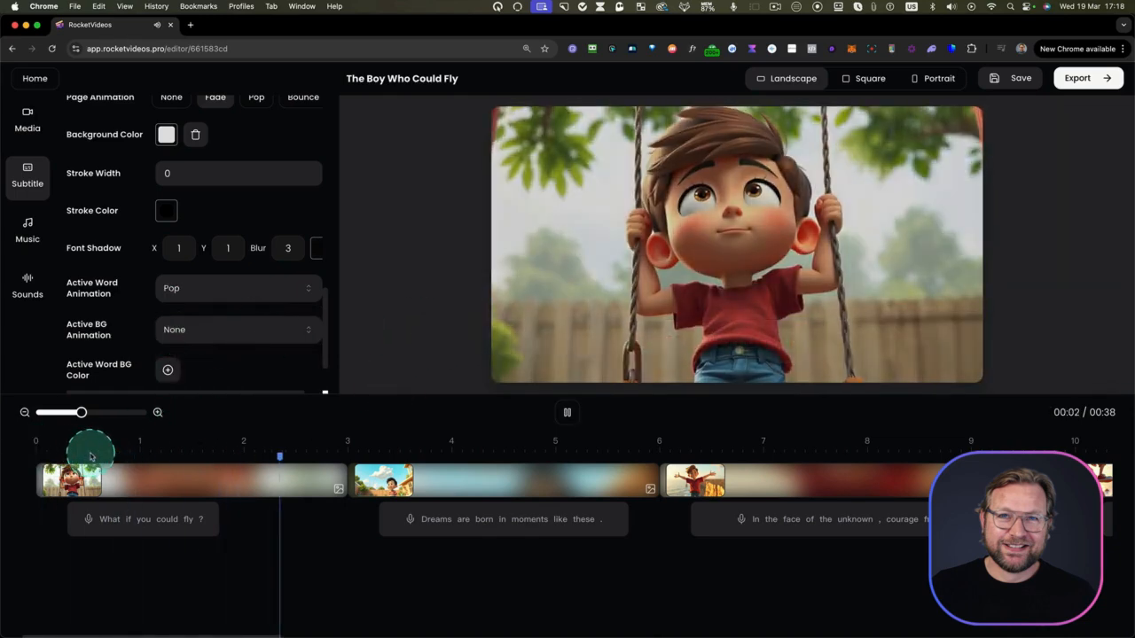
left_click(188, 309)
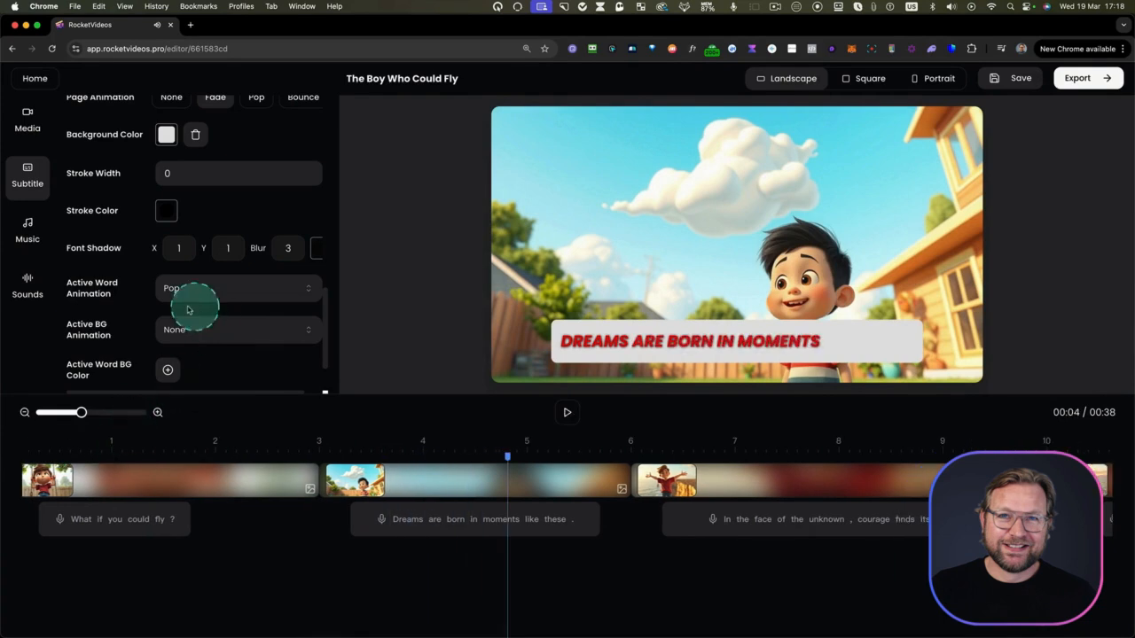
Set the active background animation to Slide and briefly play the video to check it
left_click(177, 337)
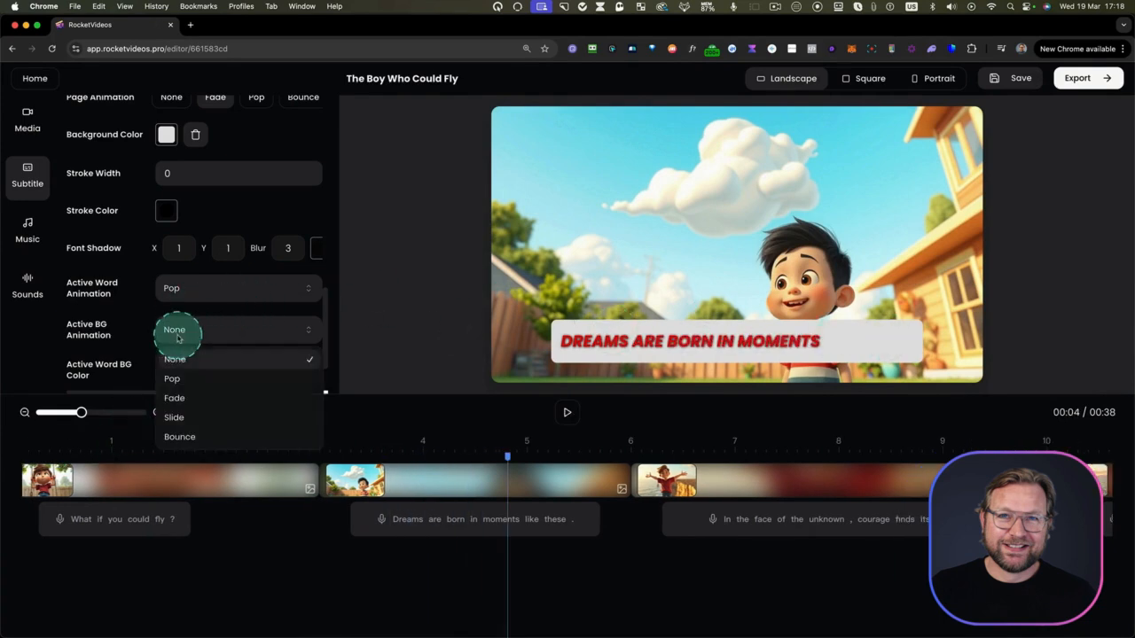
left_click(186, 397)
left_click(182, 416)
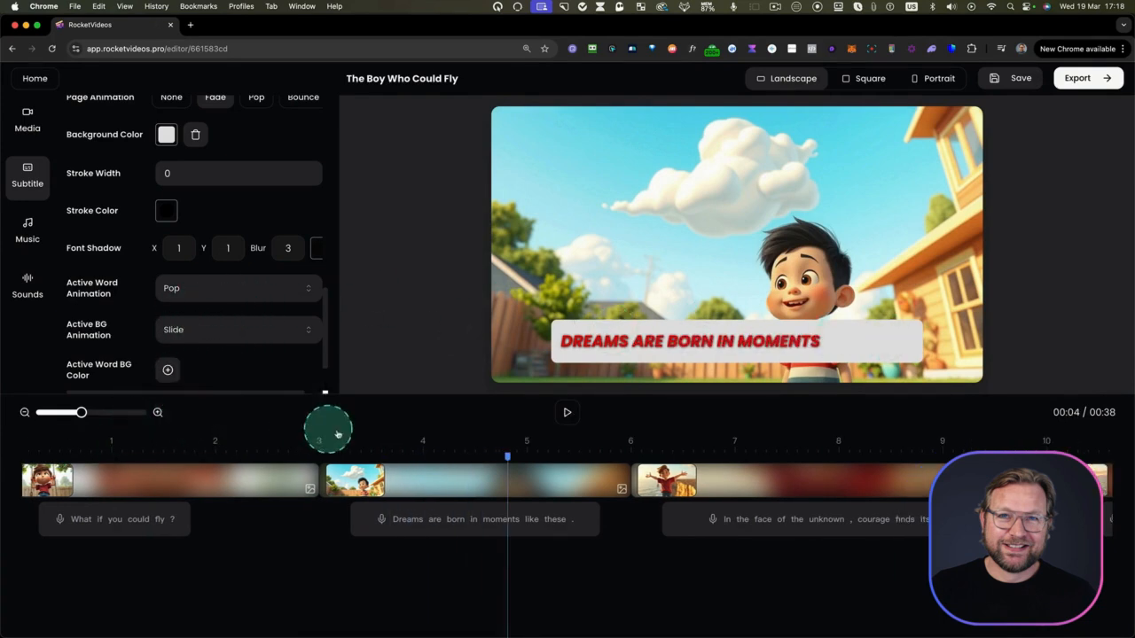
left_click(567, 412)
left_click(567, 415)
Add a blue active word background color and play the cliff scene to preview it
scroll(276, 327, "down", 2)
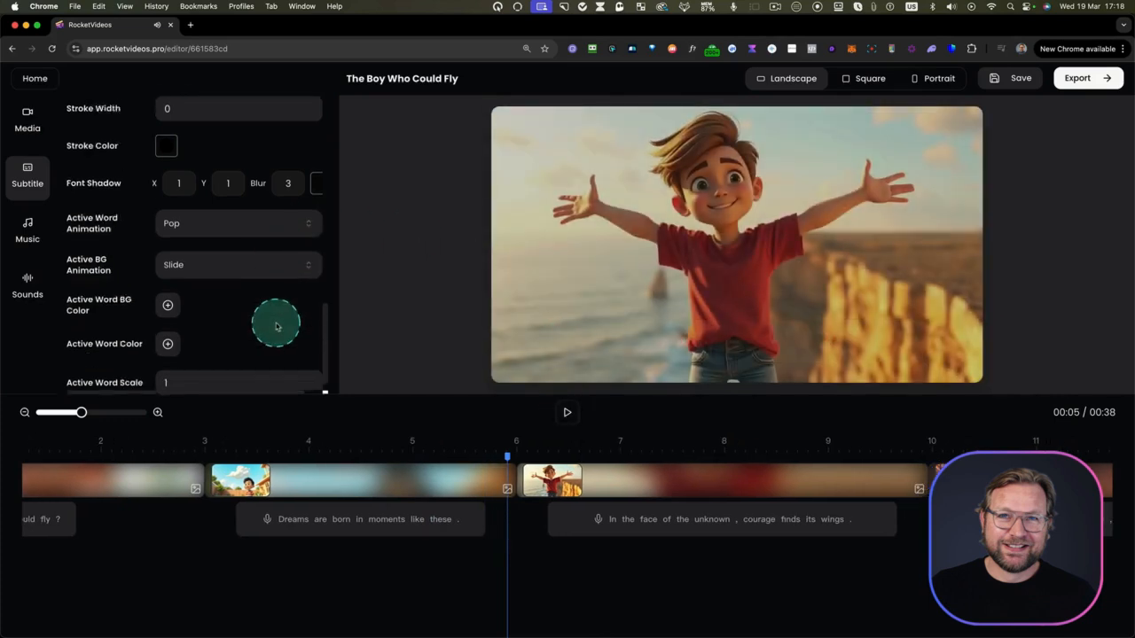
left_click(168, 293)
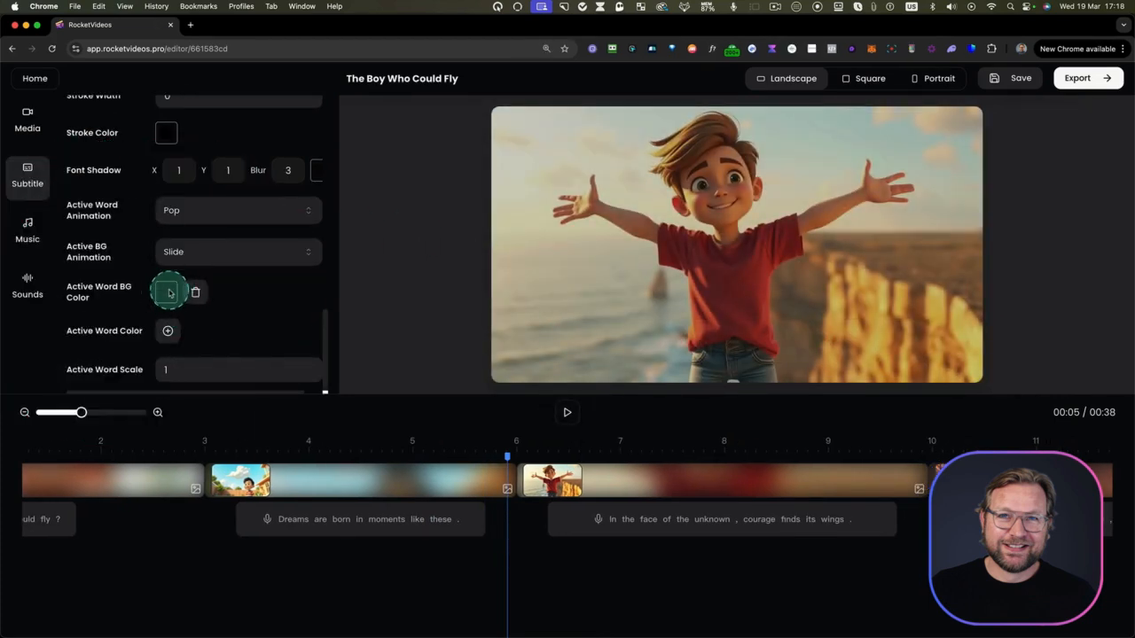
left_click(169, 292)
left_click(174, 448)
left_click(223, 329)
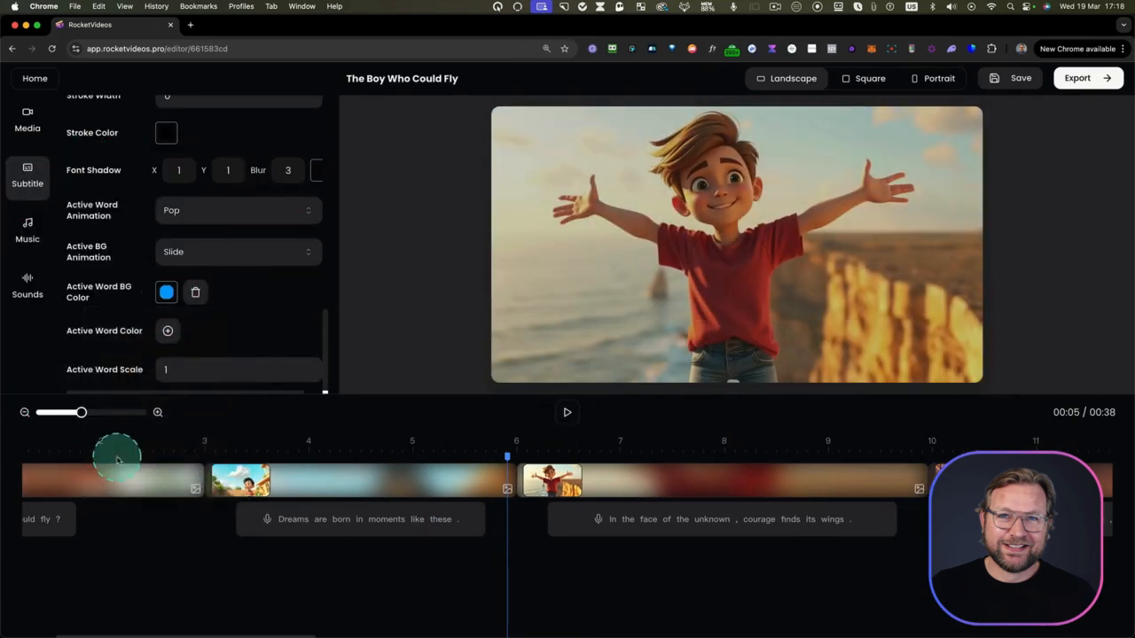
left_click(567, 411)
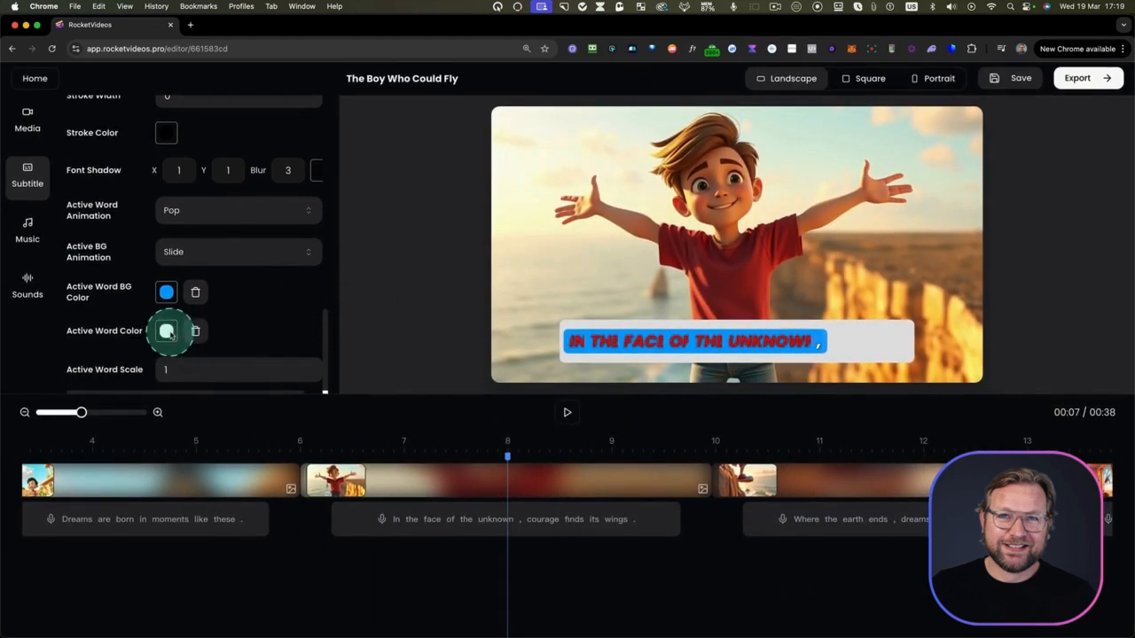
Set the active word color to green and play the rest of the cliff scene's subtitle
left_click(167, 331)
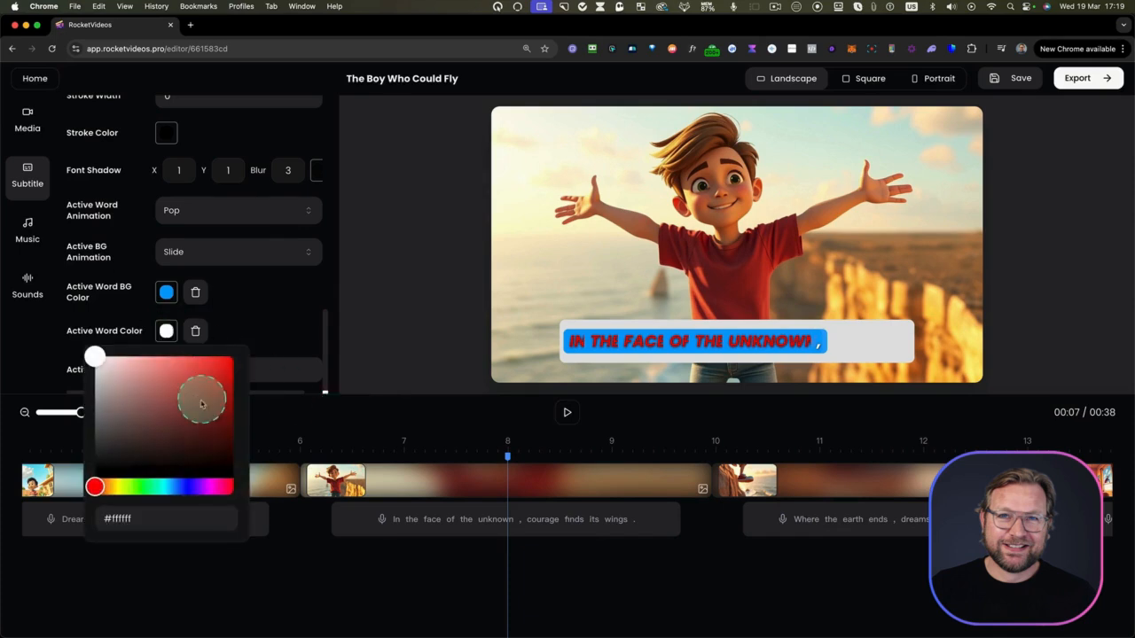
left_click(146, 488)
left_click(494, 309)
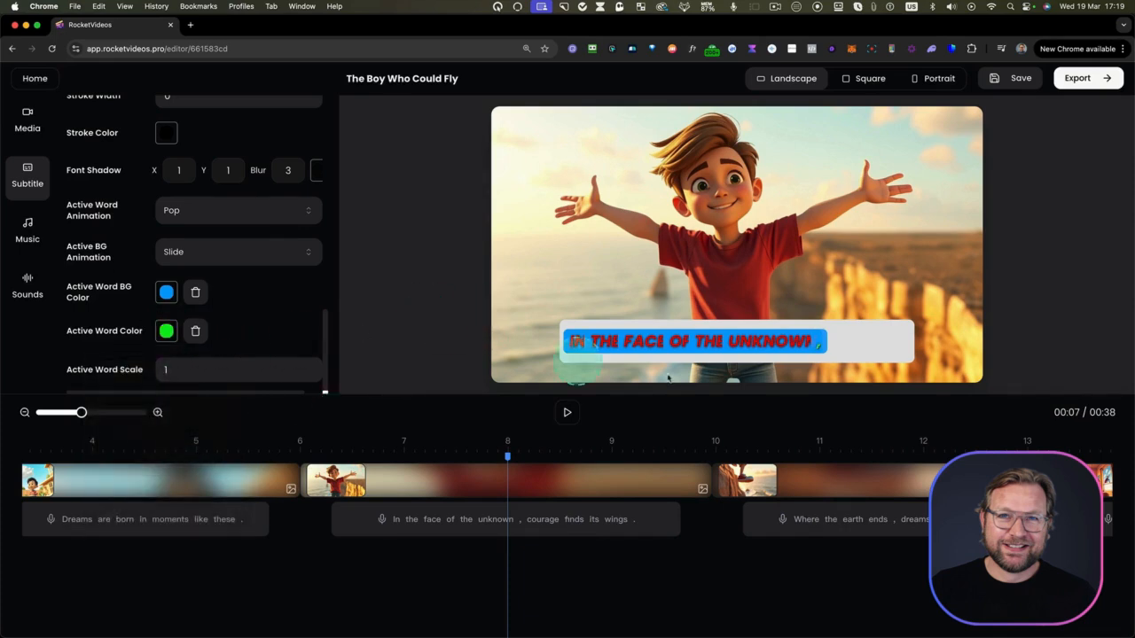
left_click(567, 414)
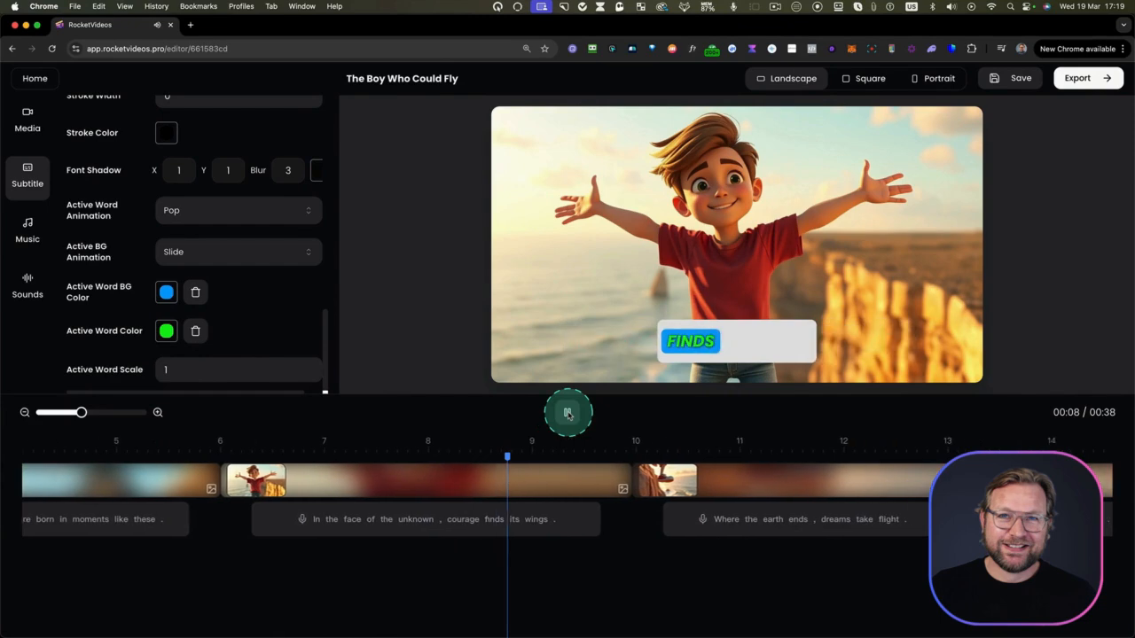
left_click(567, 414)
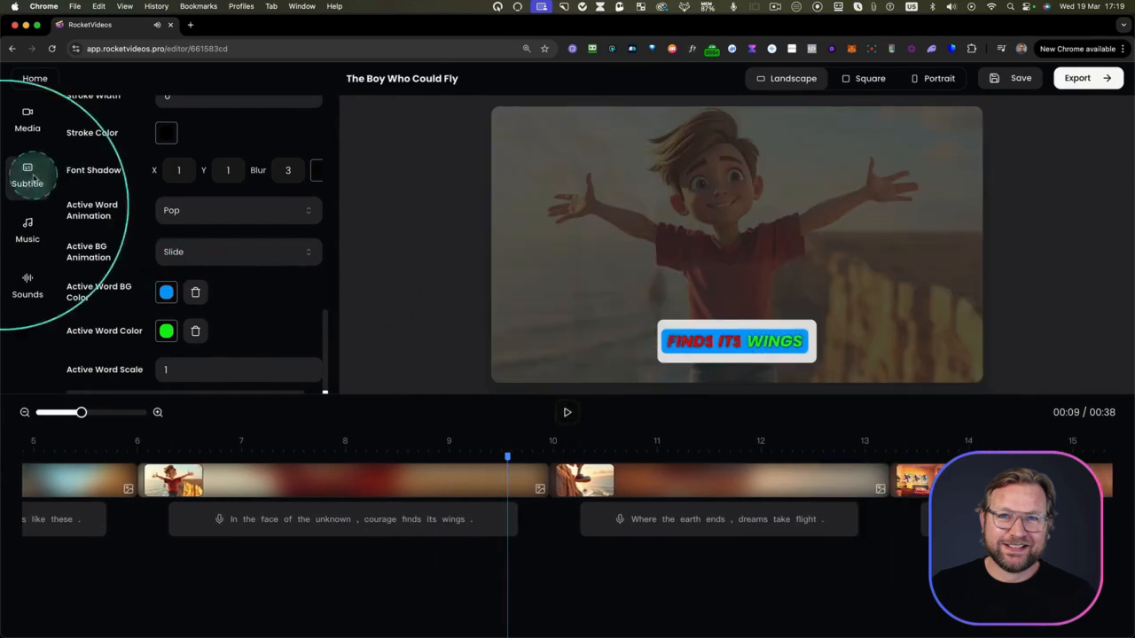
Add the track Turn It Up from the music library as background music and set its volume to 70
left_click(34, 242)
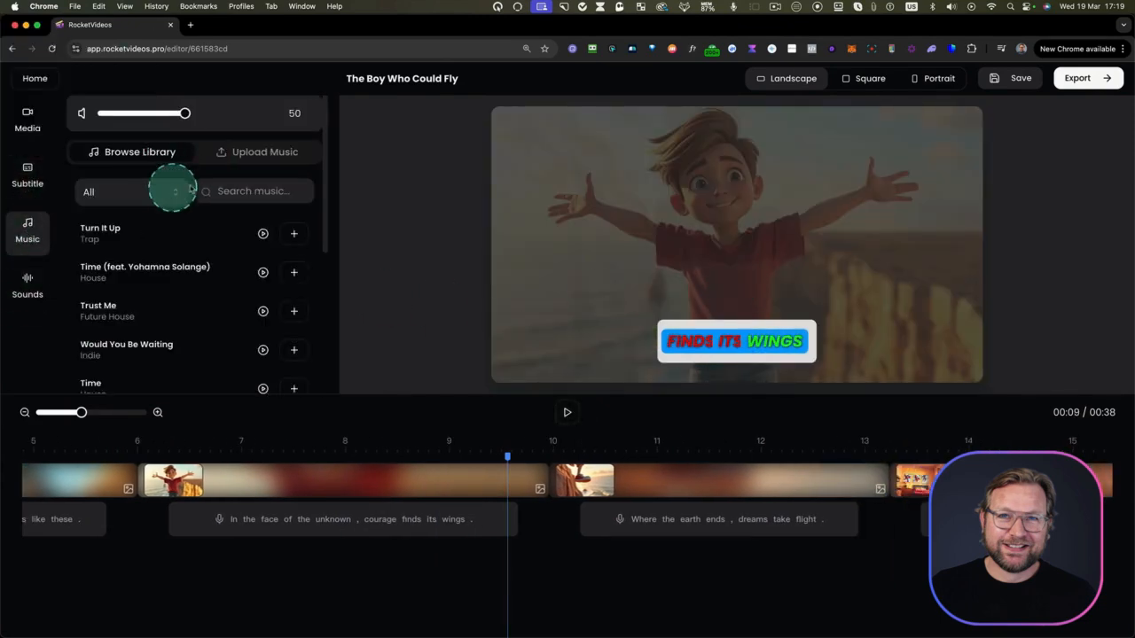
scroll(186, 314, "down", 4)
scroll(185, 317, "up", 3)
left_click(294, 198)
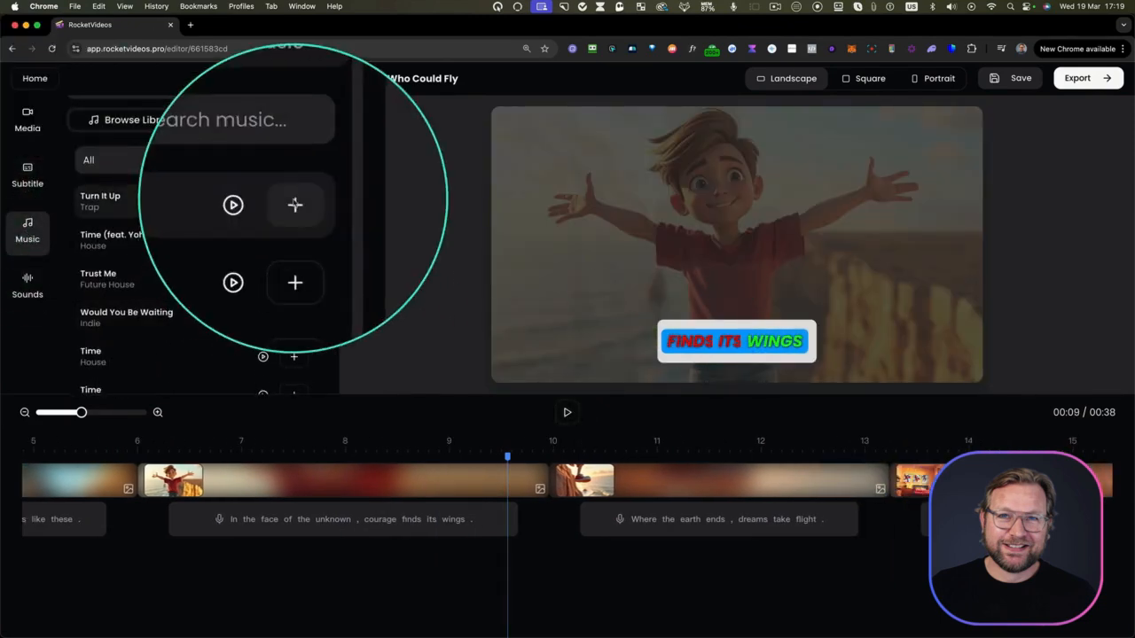
scroll(149, 569, "left", 3)
scroll(149, 570, "left", 2)
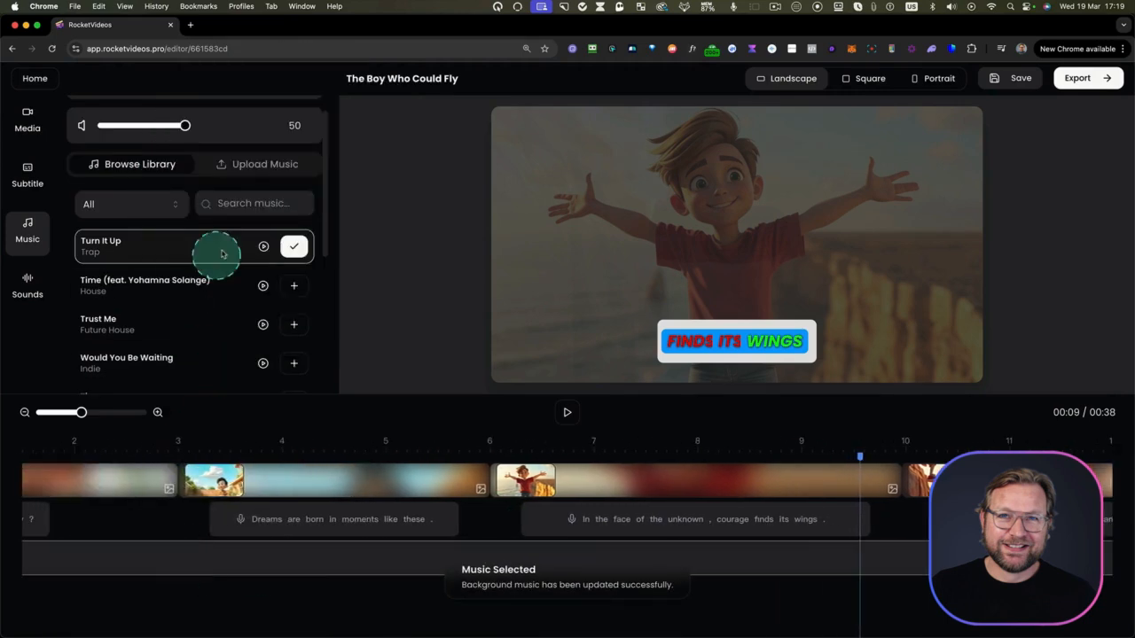
left_click_drag(184, 125, 218, 126)
left_click(275, 488)
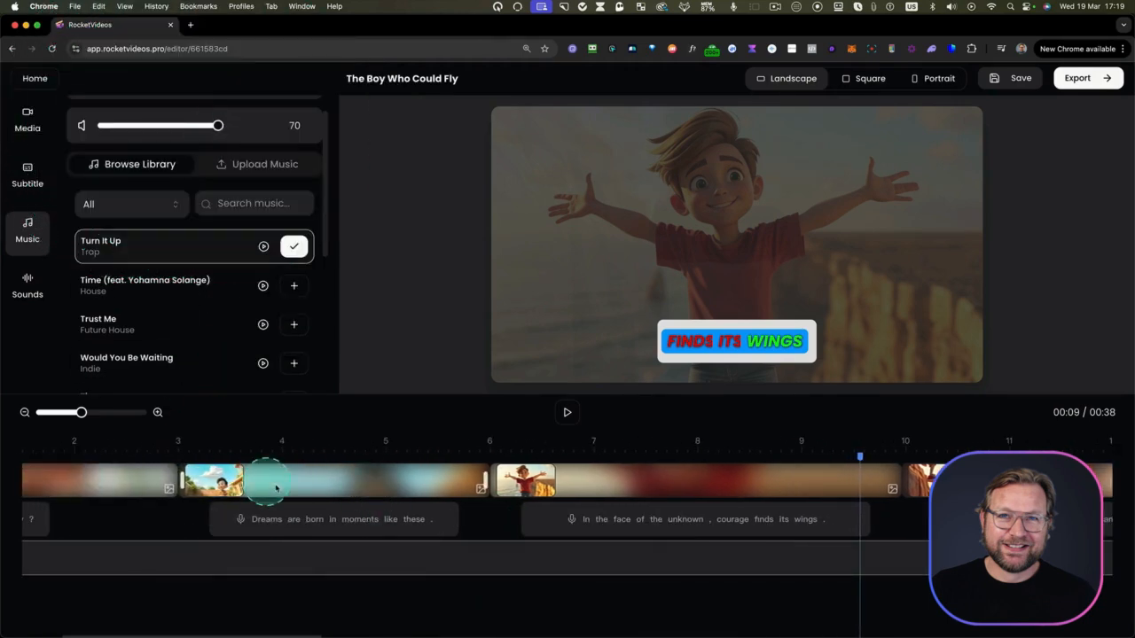
Open the sound effects library and place the playhead at about 28 seconds, where the "From above" flying scene begins
left_click(29, 286)
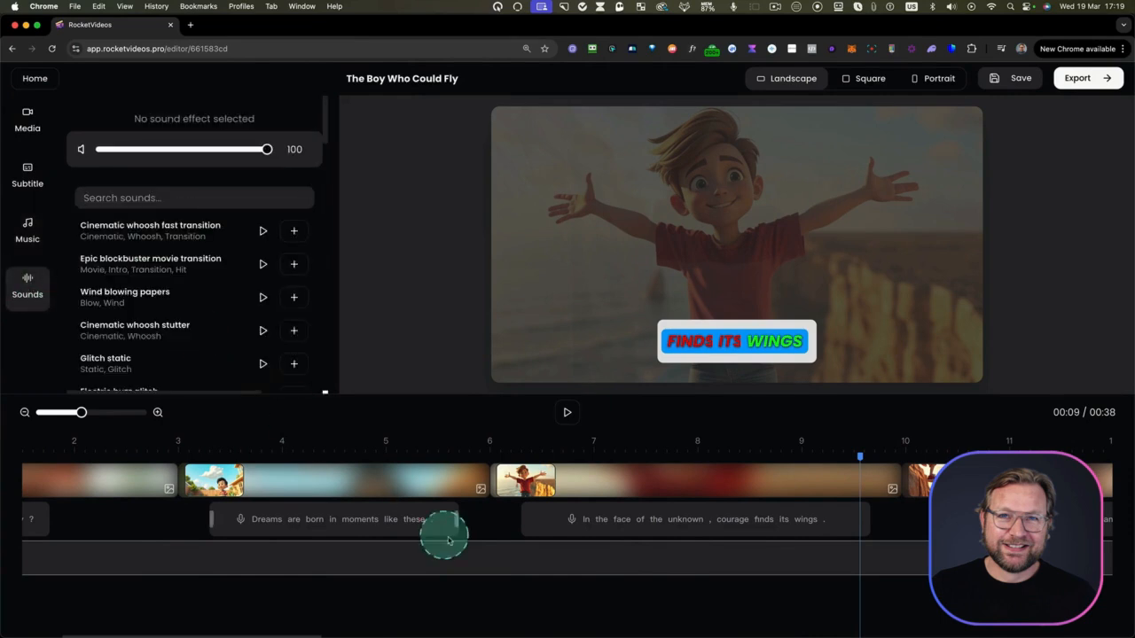
scroll(717, 506, "right", 10)
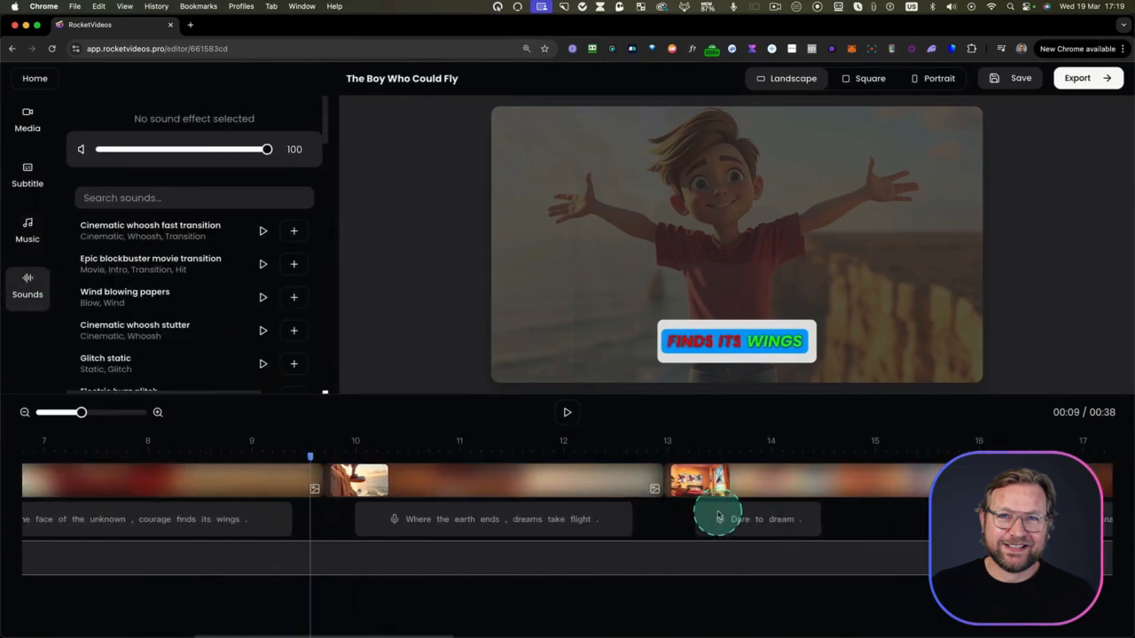
scroll(717, 514, "right", 10)
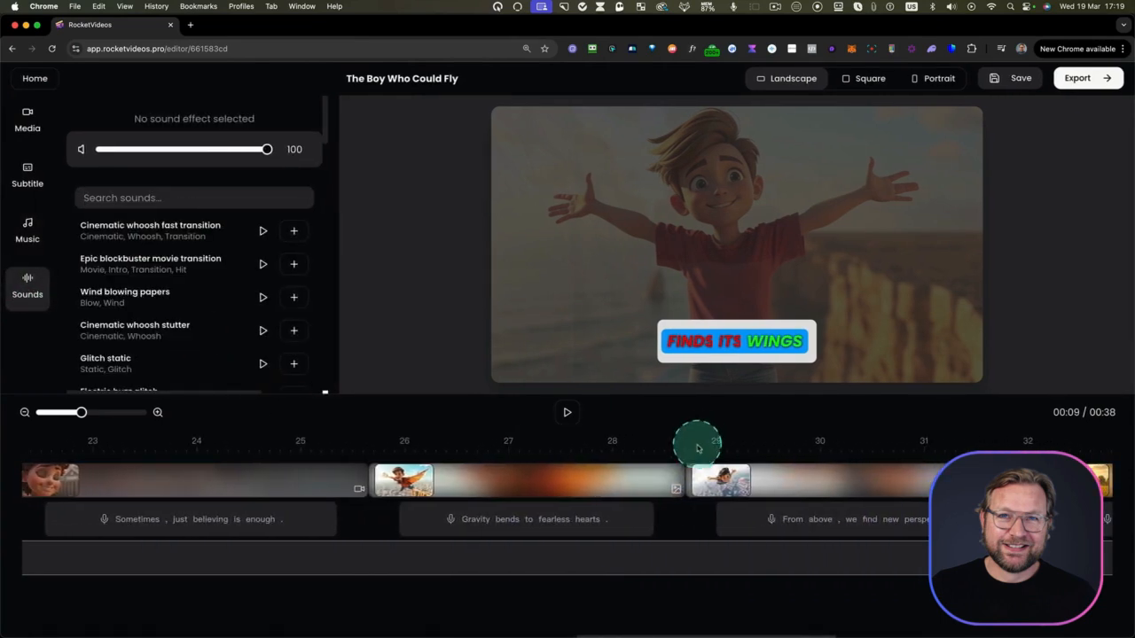
left_click(693, 455)
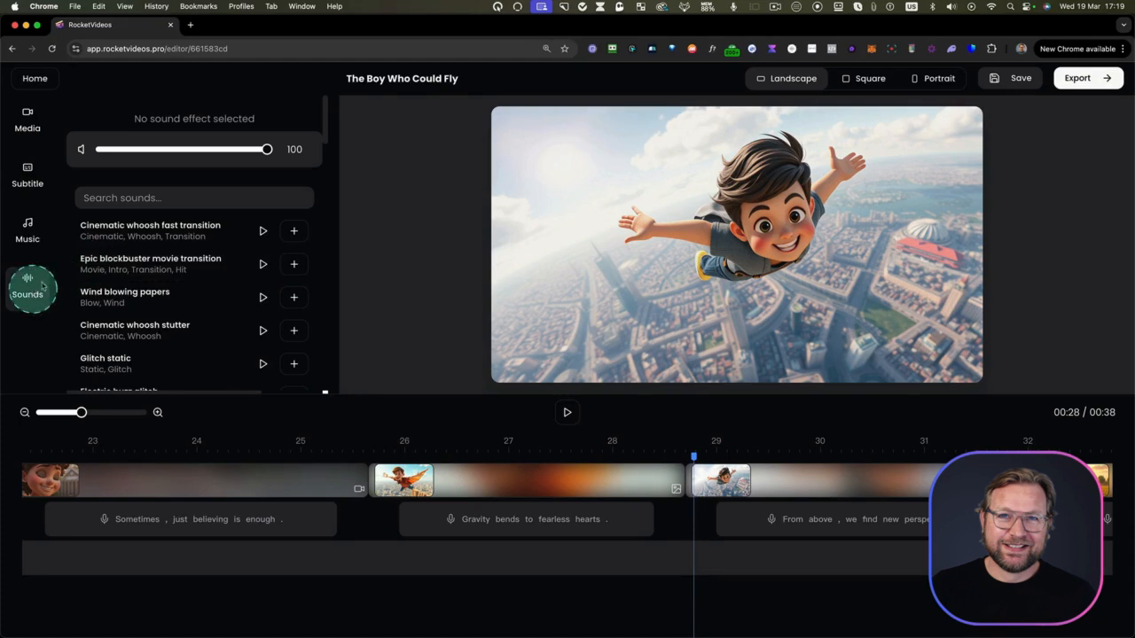
Search the sound effects for "swoosh", listen to several results and add Short fire whoosh at the playhead
left_click(133, 198)
type("swoosh")
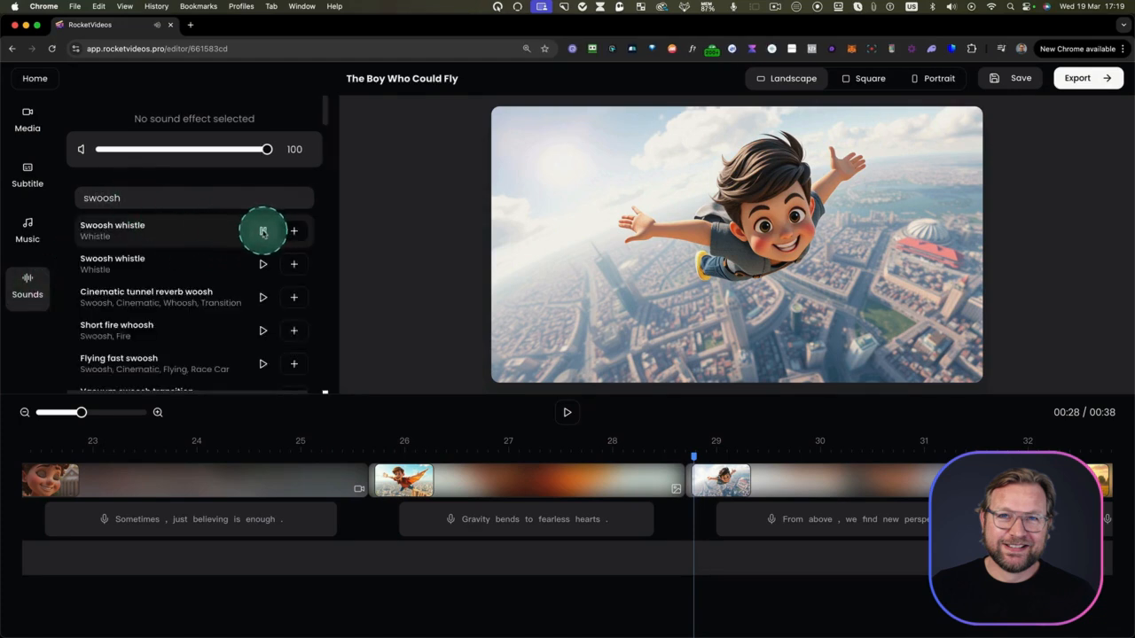
left_click(262, 264)
left_click(262, 297)
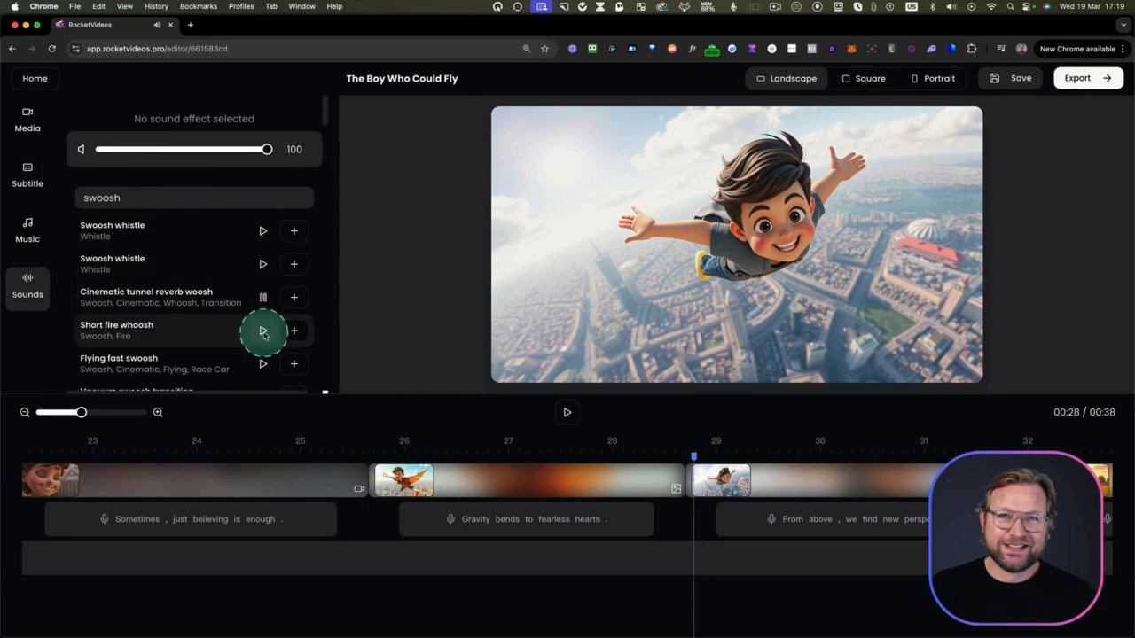
left_click(263, 332)
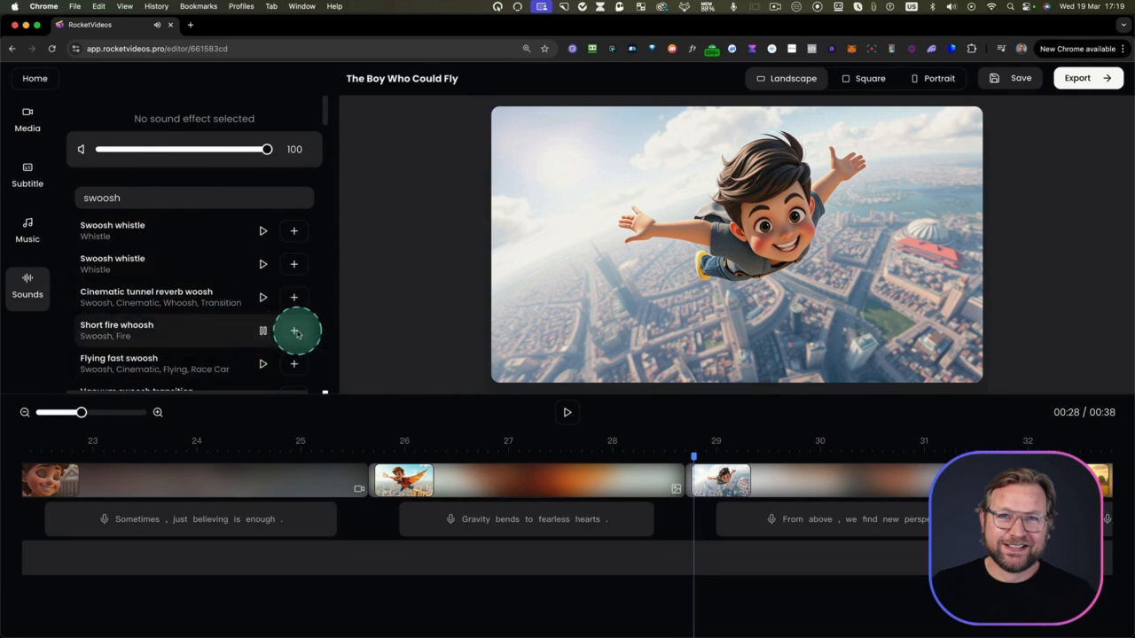
left_click(295, 331)
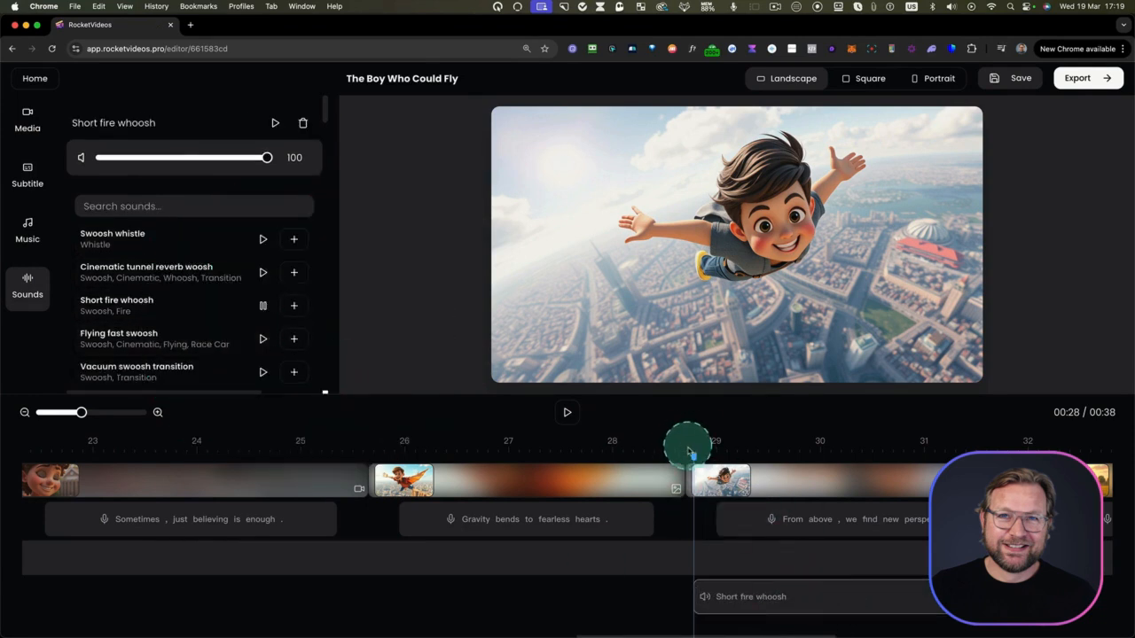
Play the "From above" scene, setting the Turn It Up music volume to 10 and the Short fire whoosh volume to 57
left_click(567, 412)
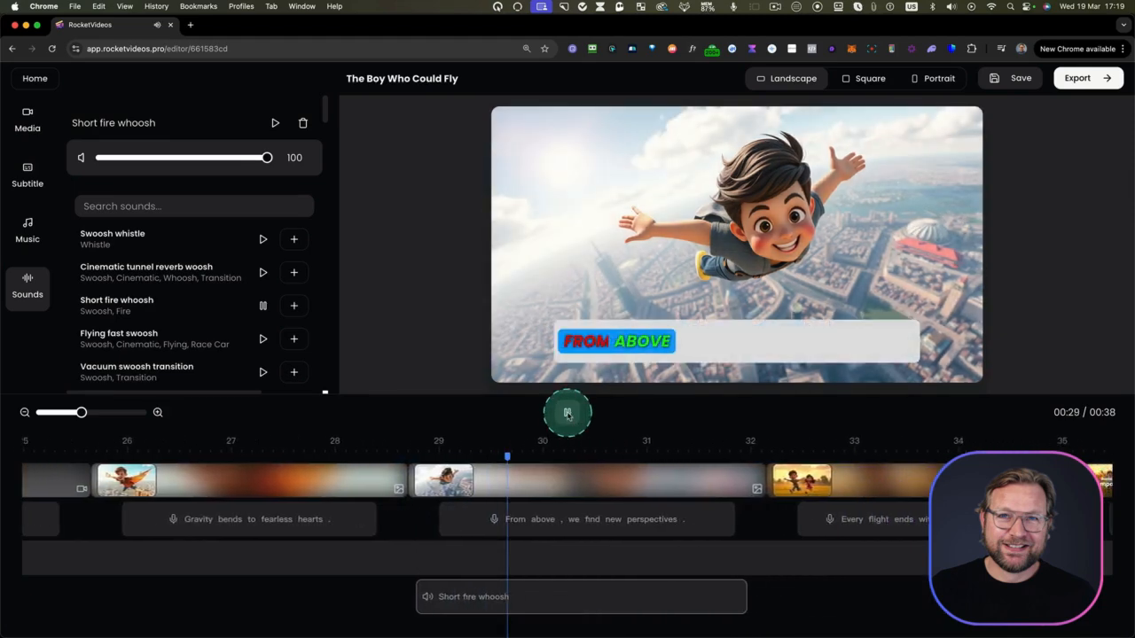
left_click(28, 226)
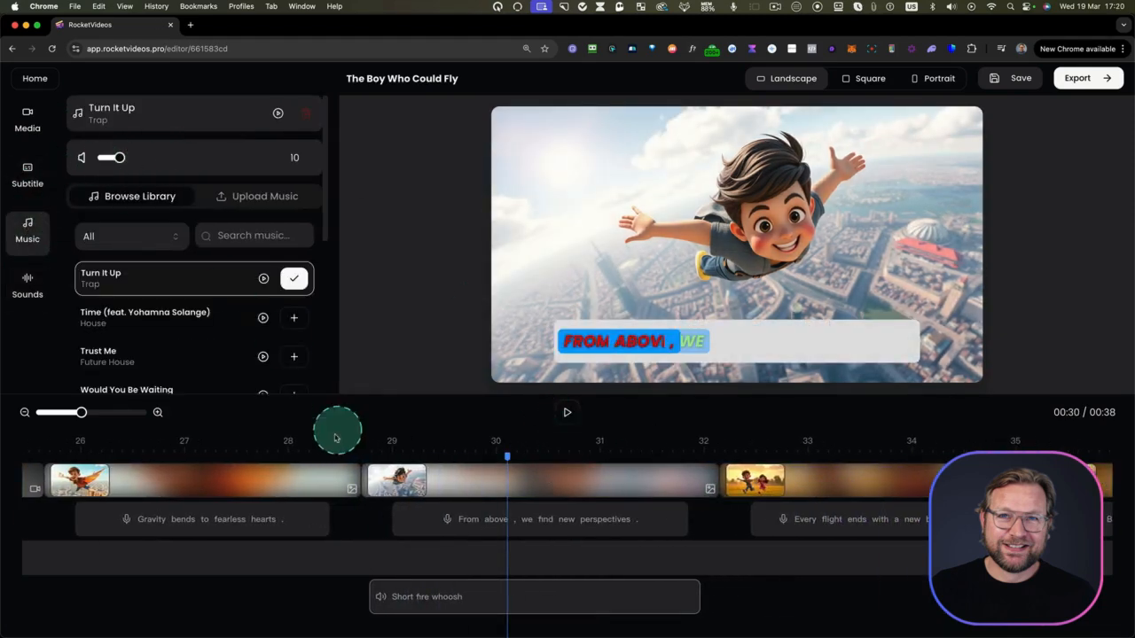
left_click(567, 413)
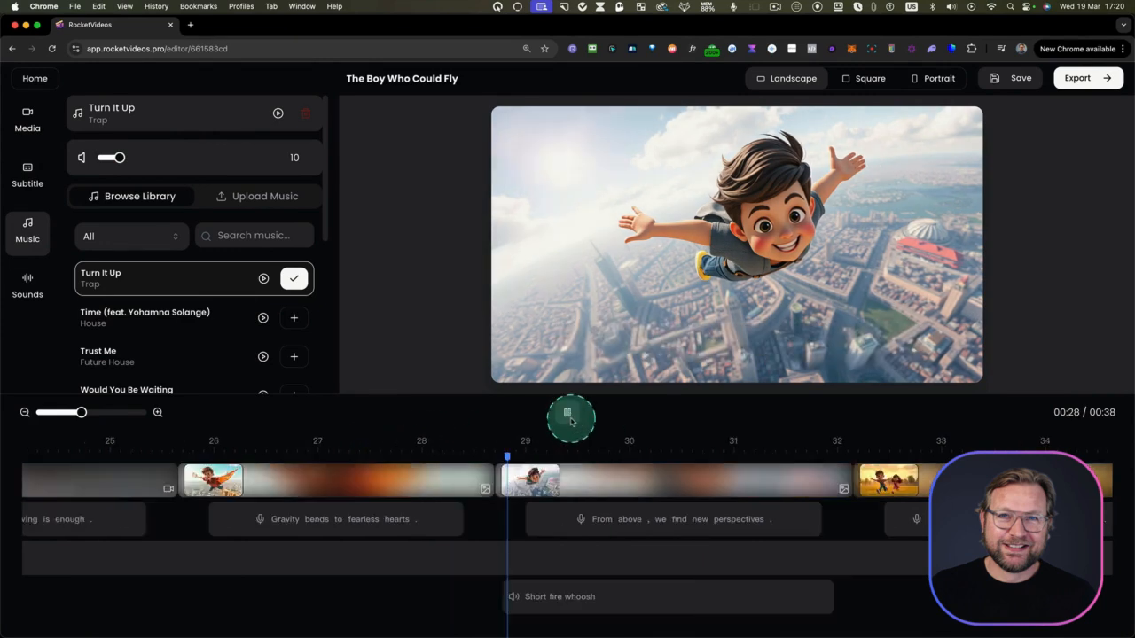
left_click(569, 414)
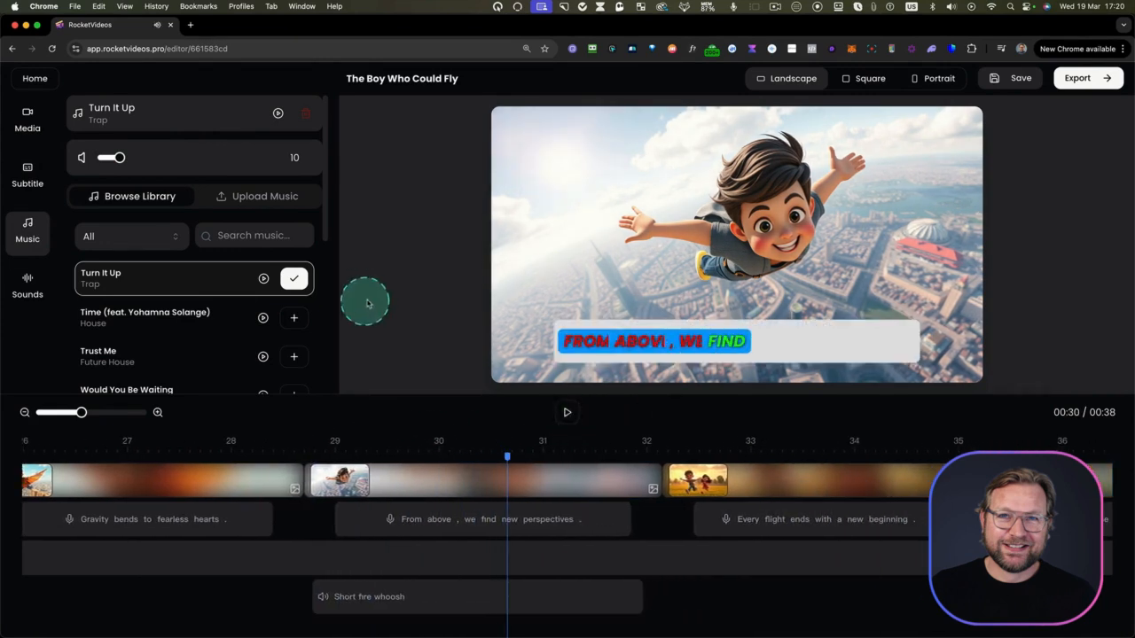
left_click(28, 278)
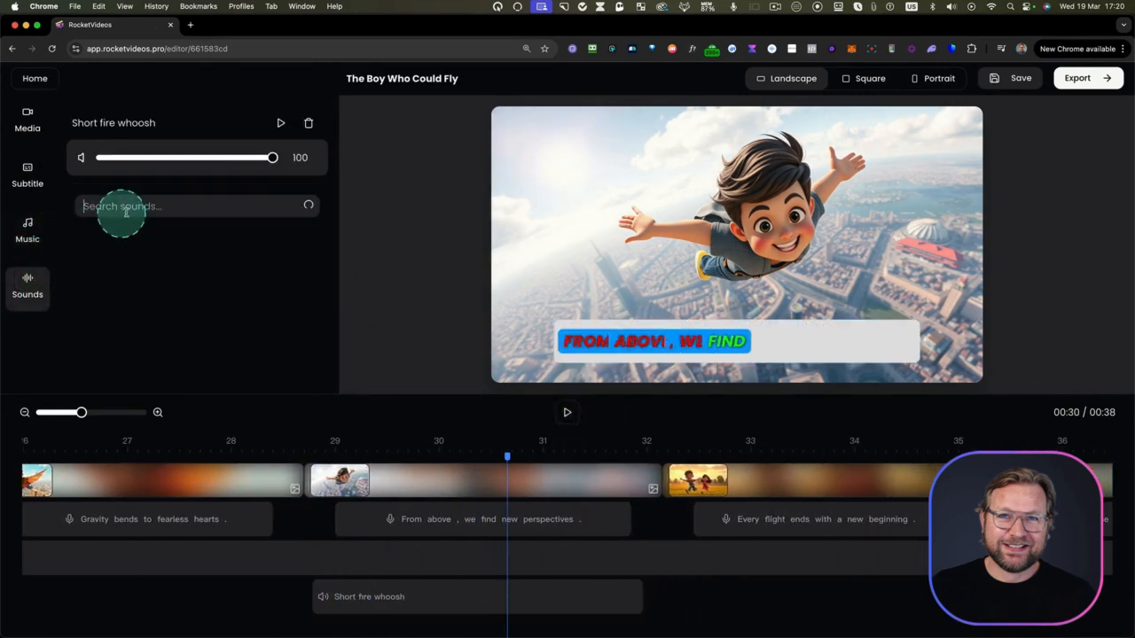
left_click(440, 590)
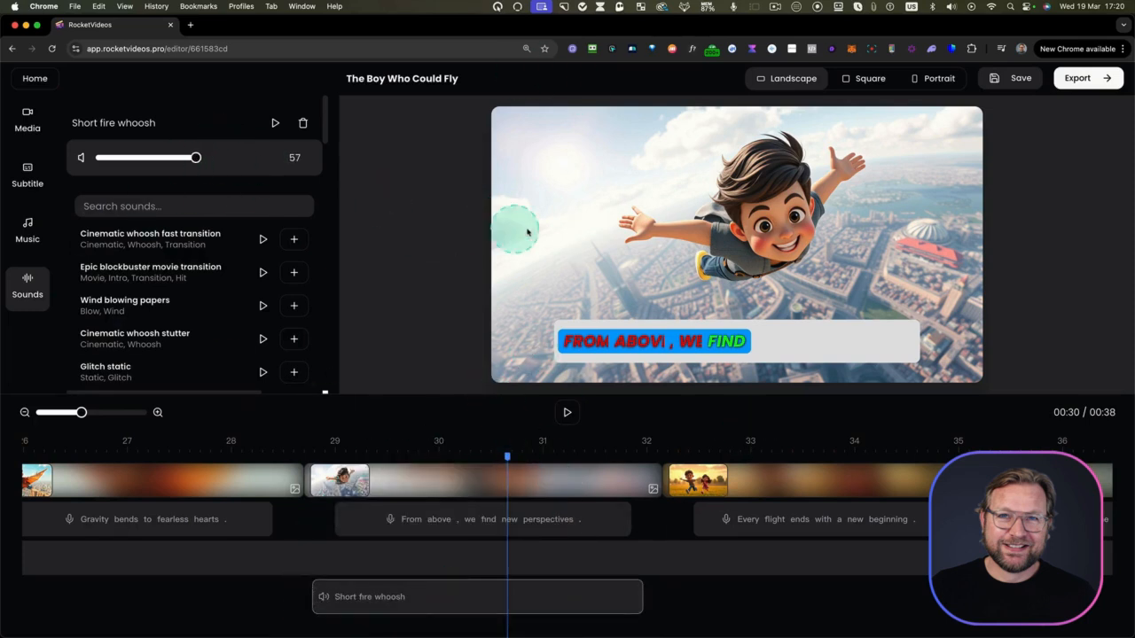
Replace the "From above" scene's image with the one of the boy flying with orange wings over the city
left_click(459, 481)
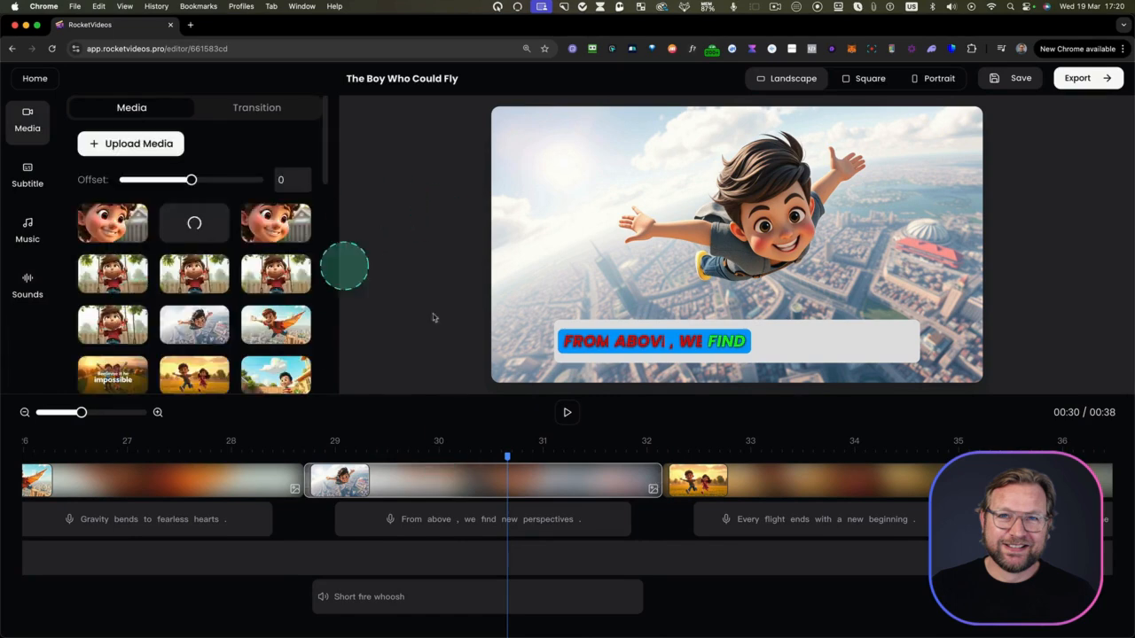
left_click(435, 482)
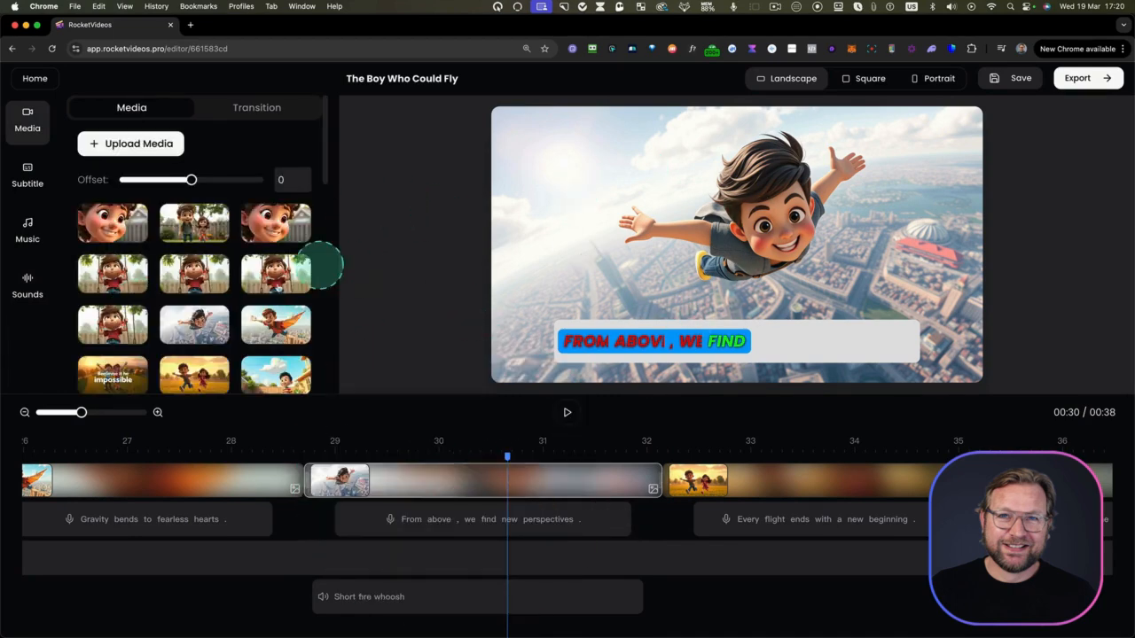
scroll(246, 353, "down", 1)
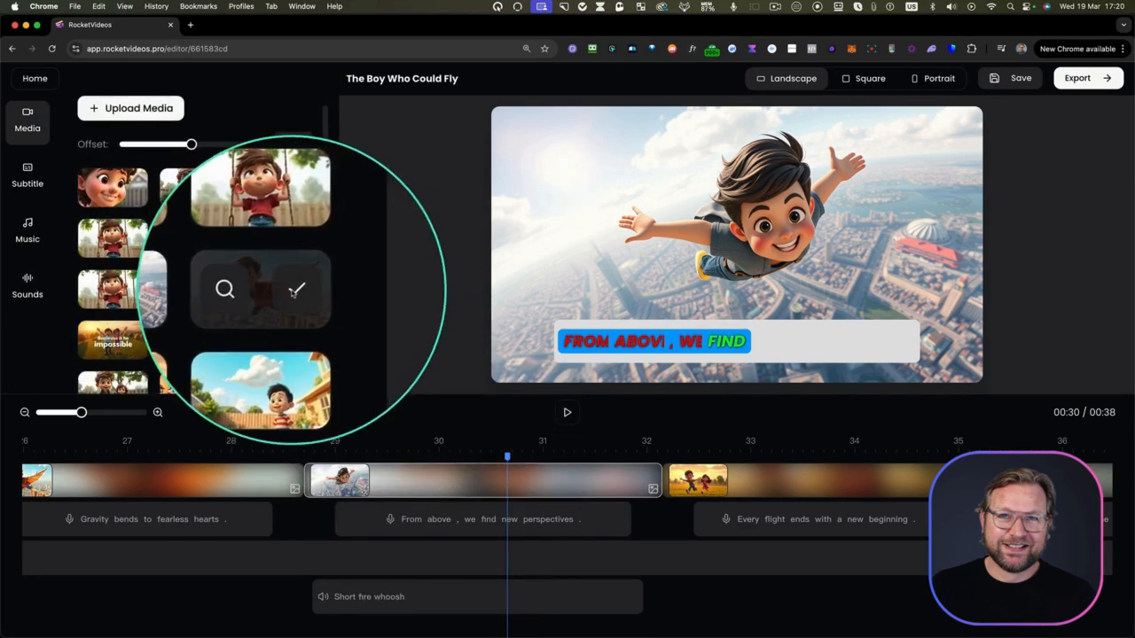
left_click(294, 292)
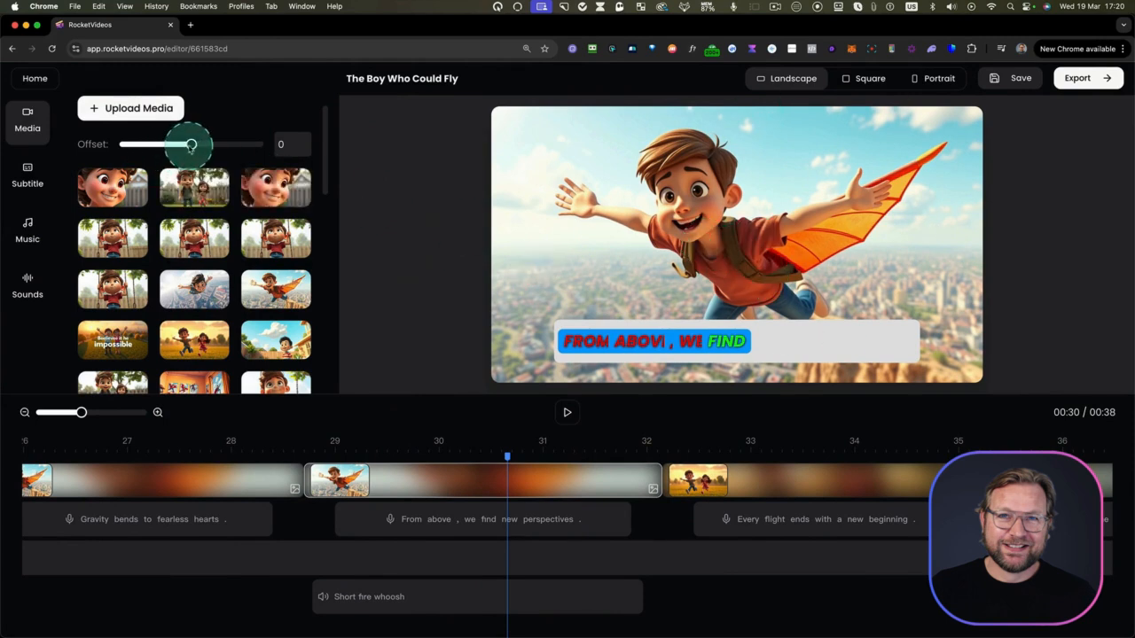
Switch the video to portrait format and set the "From above" scene image's offset to -50
left_click(488, 476)
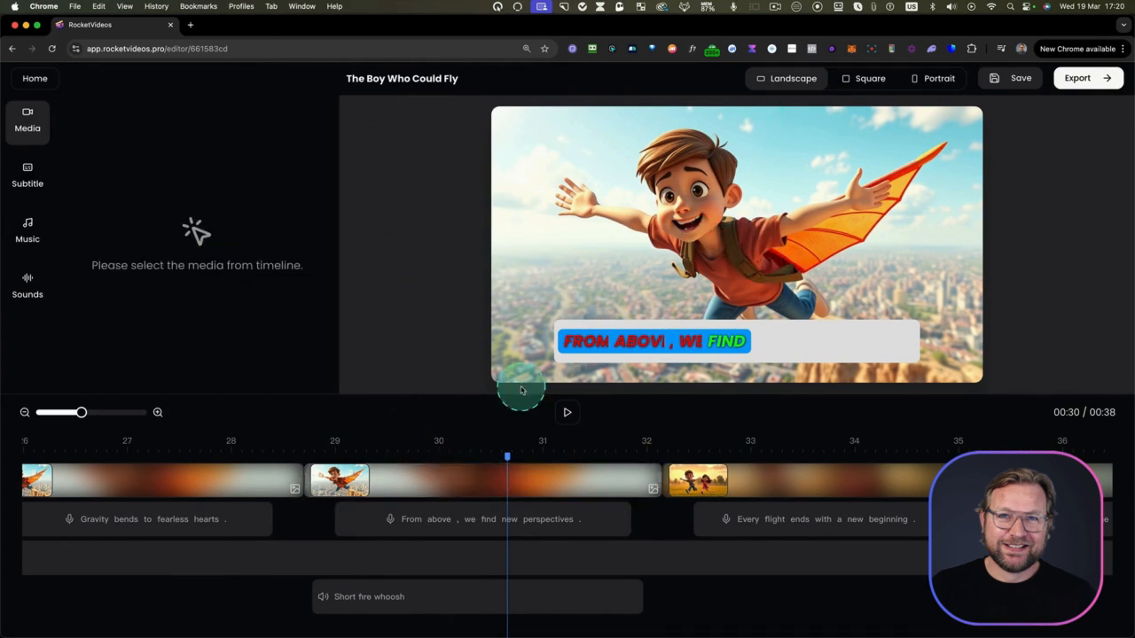
left_click(524, 489)
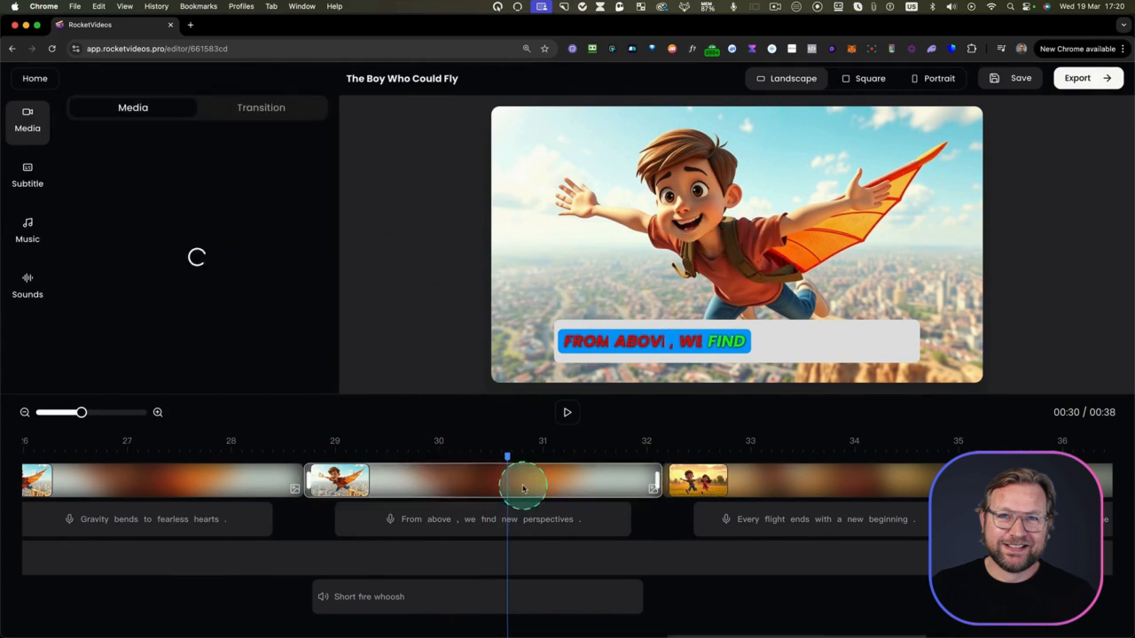
left_click(924, 80)
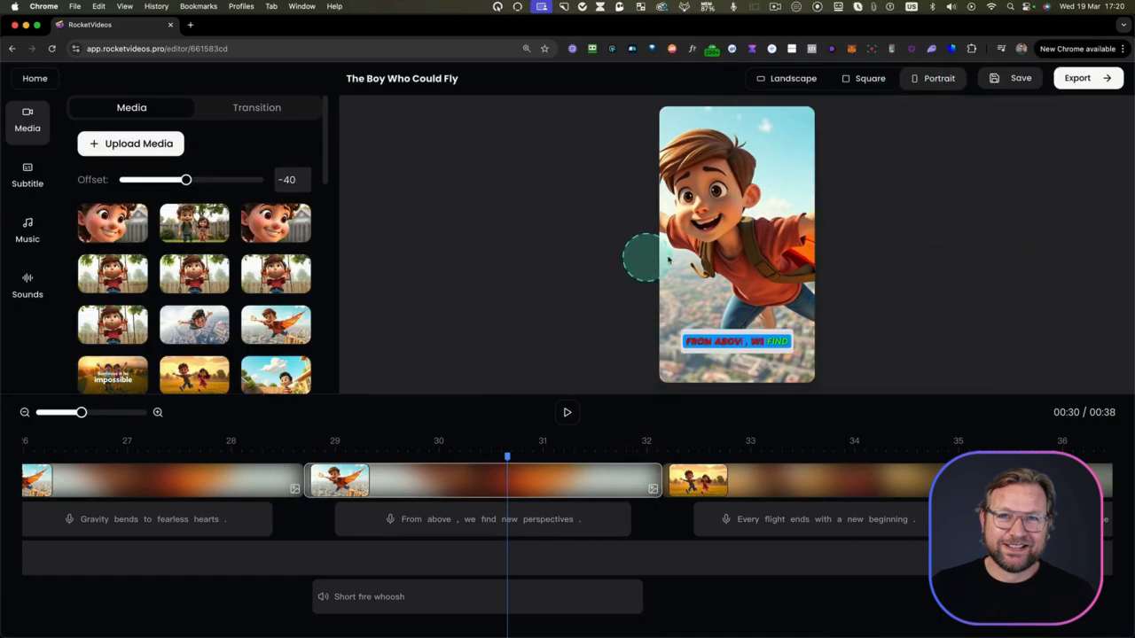
left_click(535, 478)
left_click(535, 479)
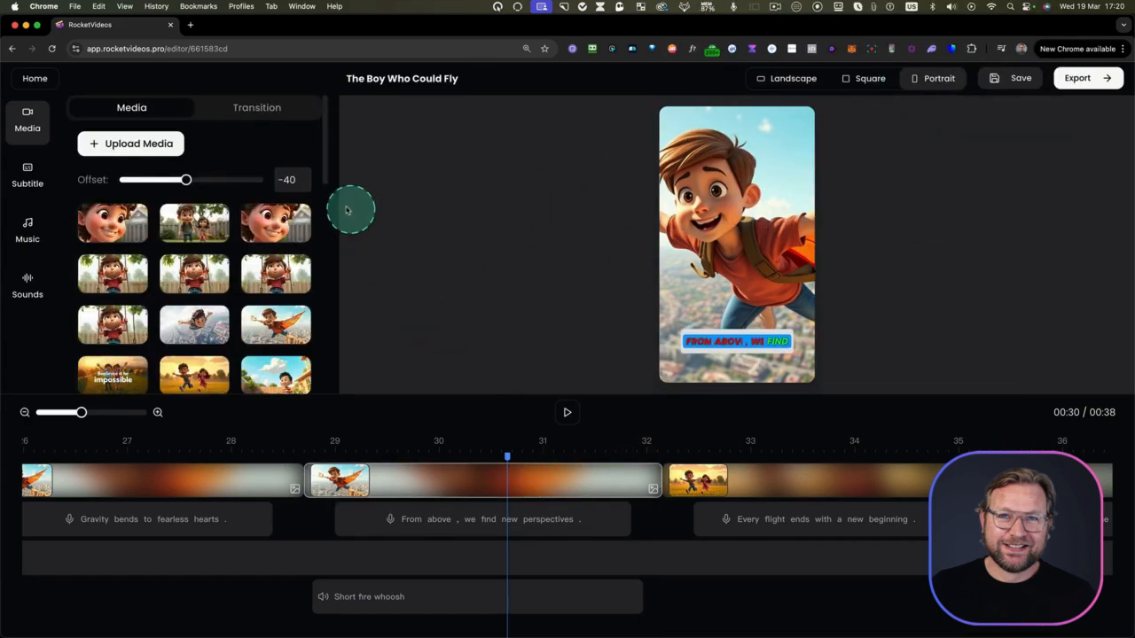
mouse_move(186, 180)
left_mouse_down()
mouse_move(231, 178)
mouse_move(135, 179)
mouse_move(184, 180)
left_mouse_up()
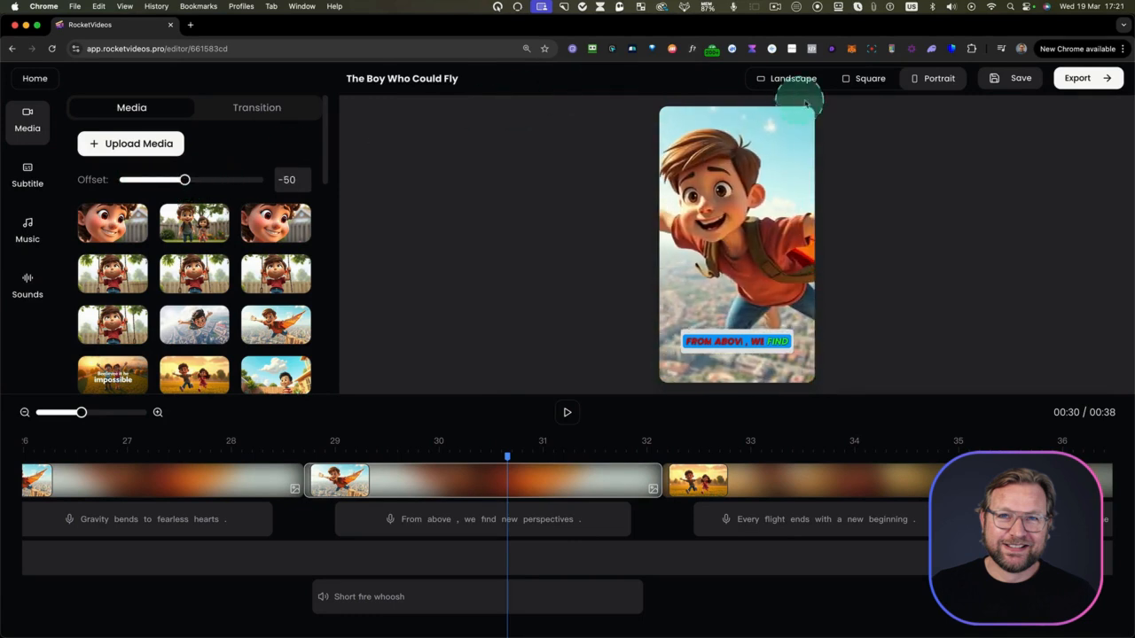
Preview the square and portrait formats and set the video back to landscape
left_click(797, 80)
left_click(866, 78)
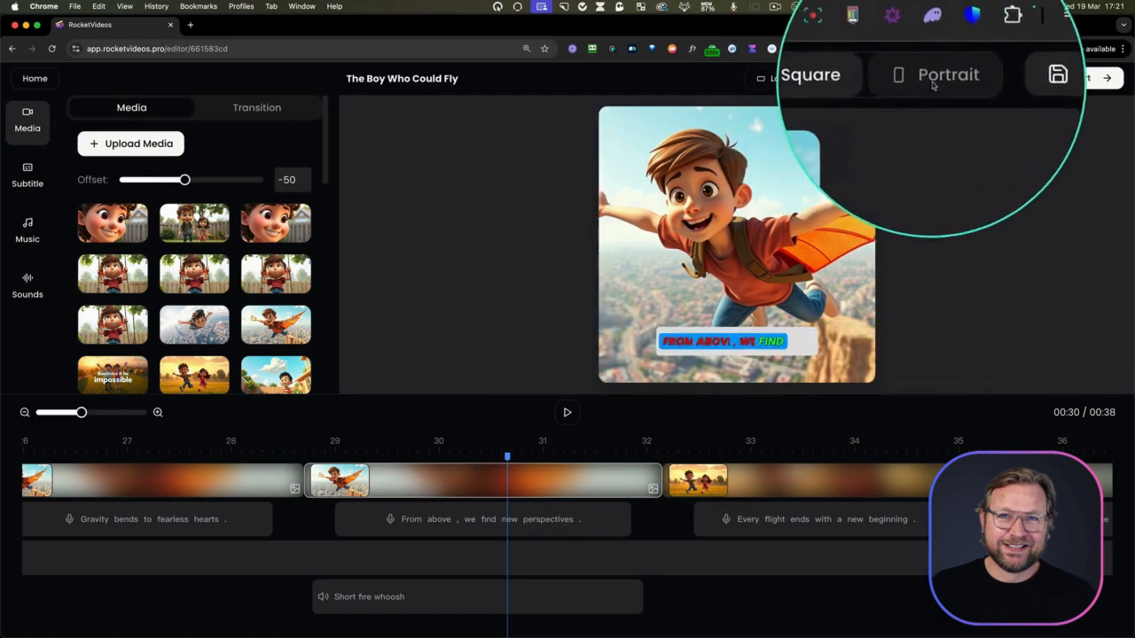
left_click(933, 78)
left_click(787, 78)
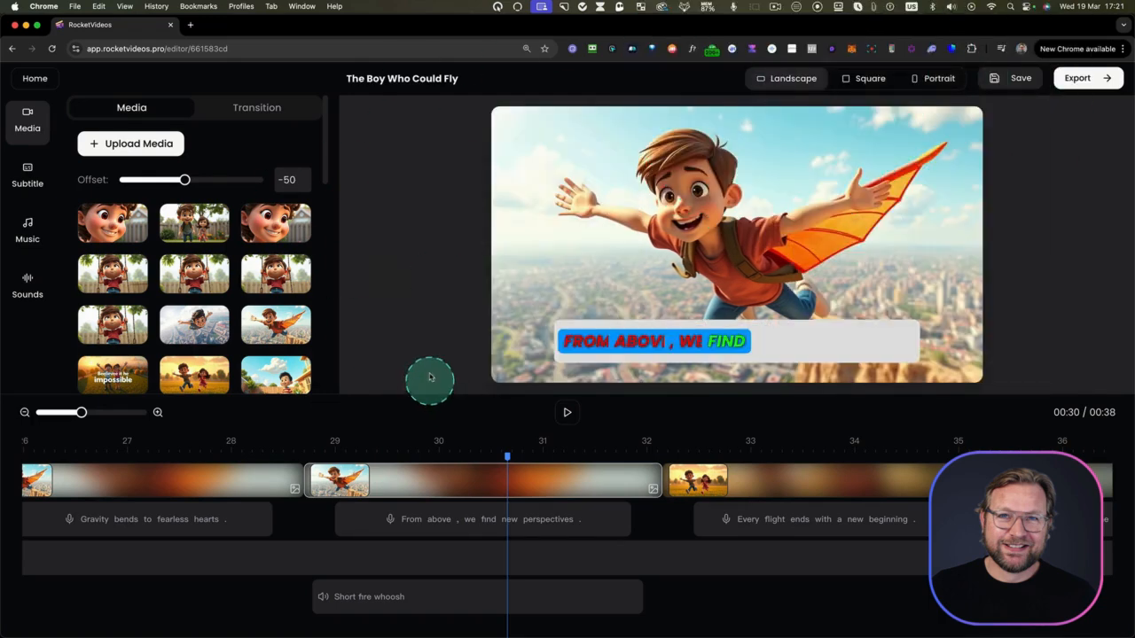
Browse the transitions for the "From above" scene and apply Dynamic Slide to it
left_click(247, 107)
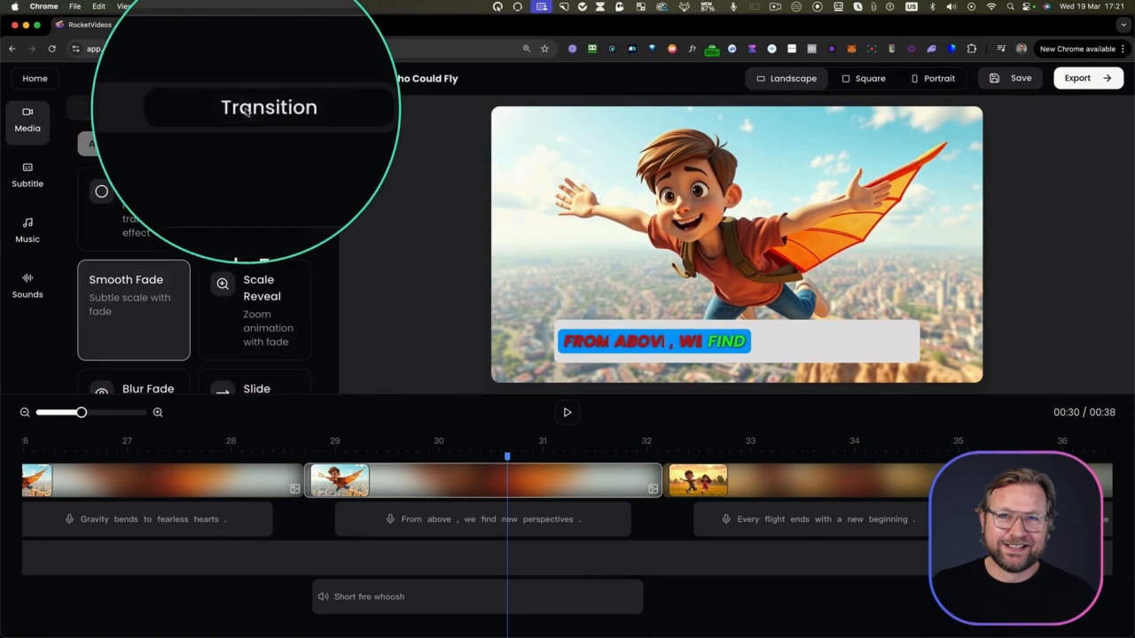
left_click(413, 481)
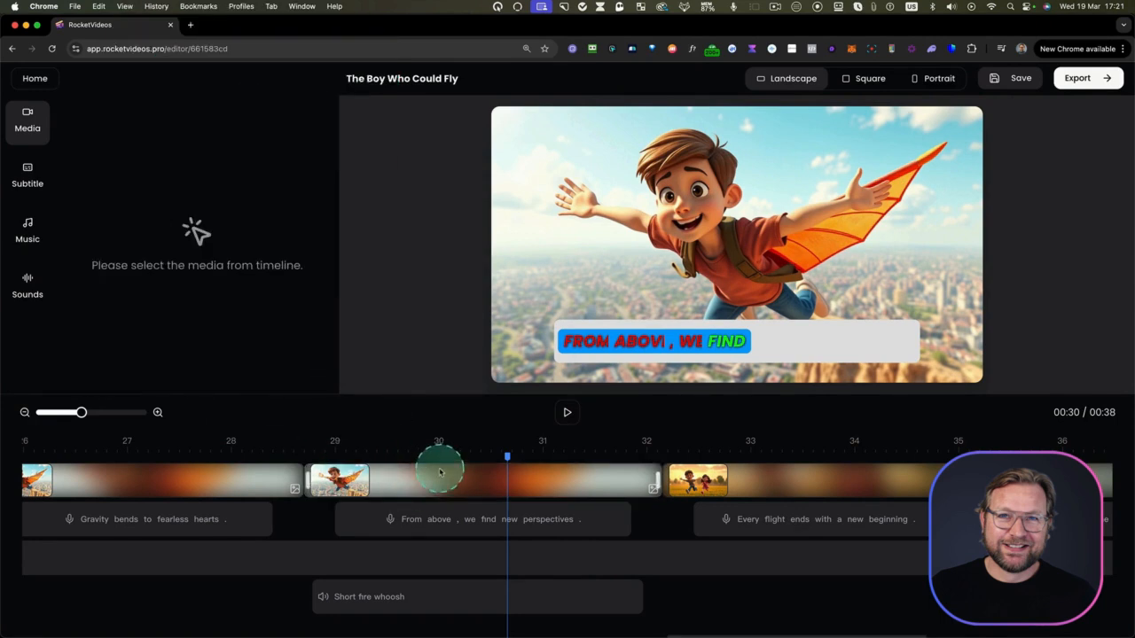
left_click(439, 473)
scroll(210, 270, "down", 2)
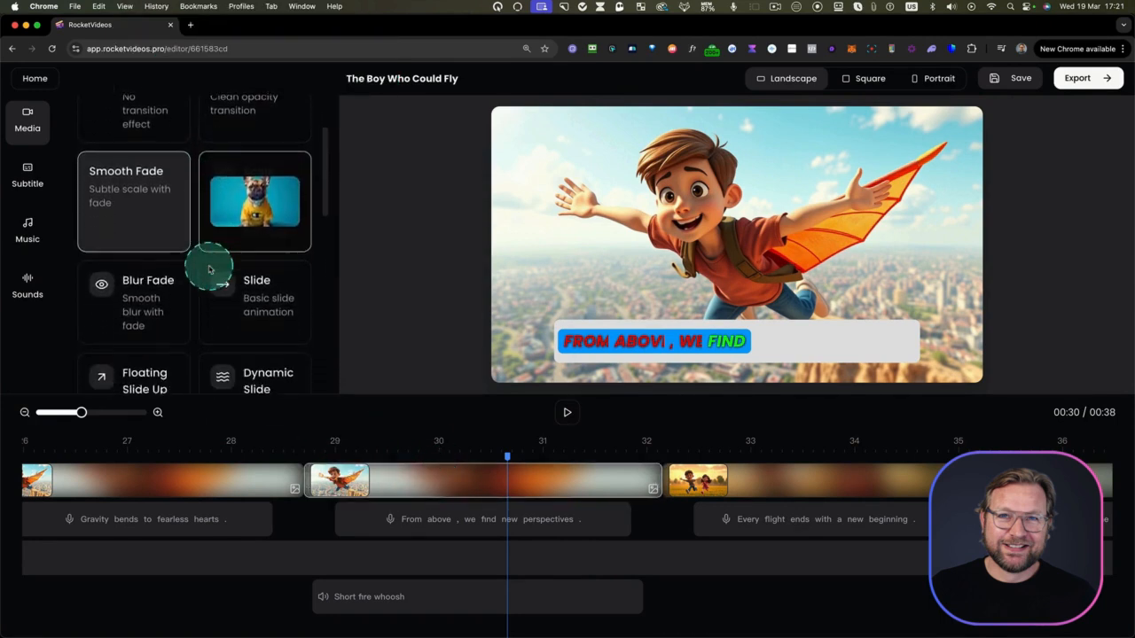
scroll(210, 270, "down", 5)
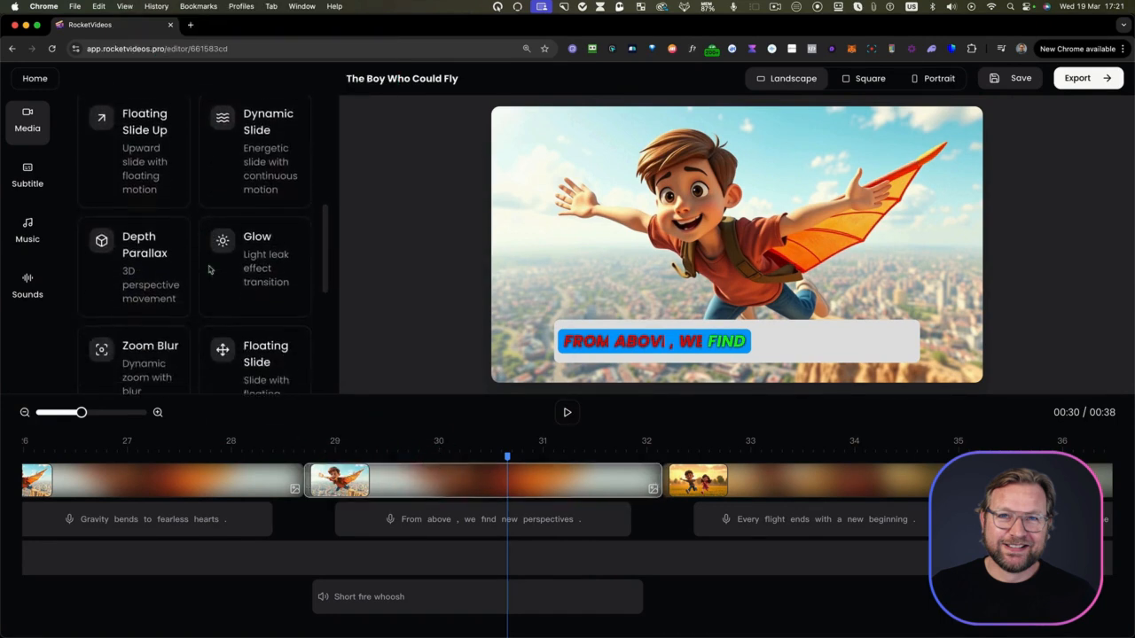
scroll(210, 270, "up", 2)
left_click(228, 228)
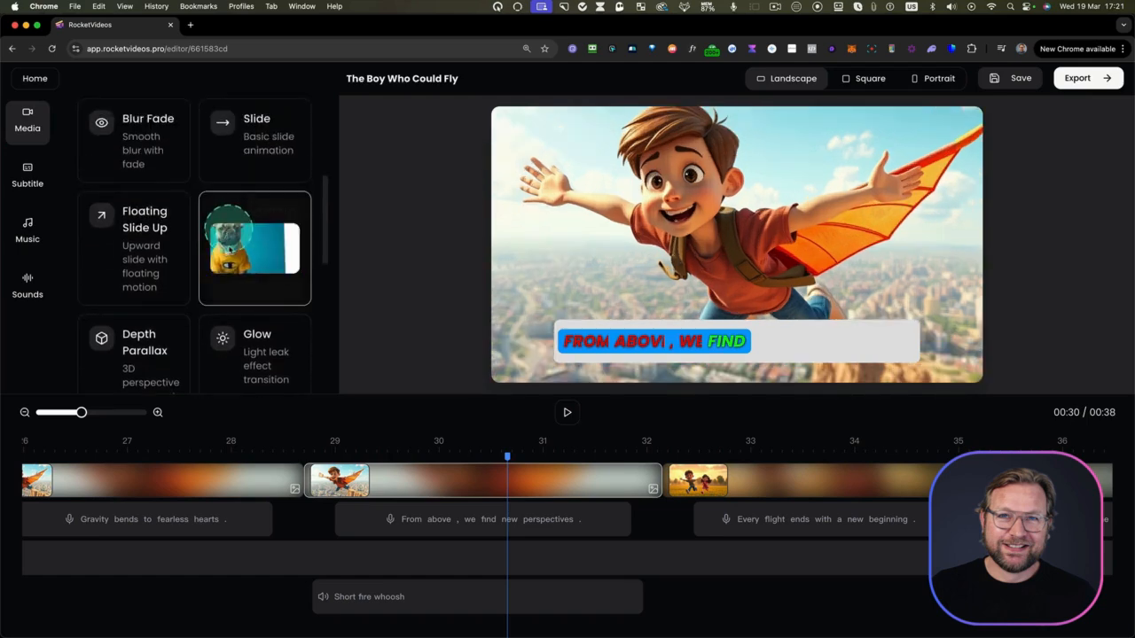
Play the video from about 28 seconds through the "From above" scene to check its transition
left_click(297, 460)
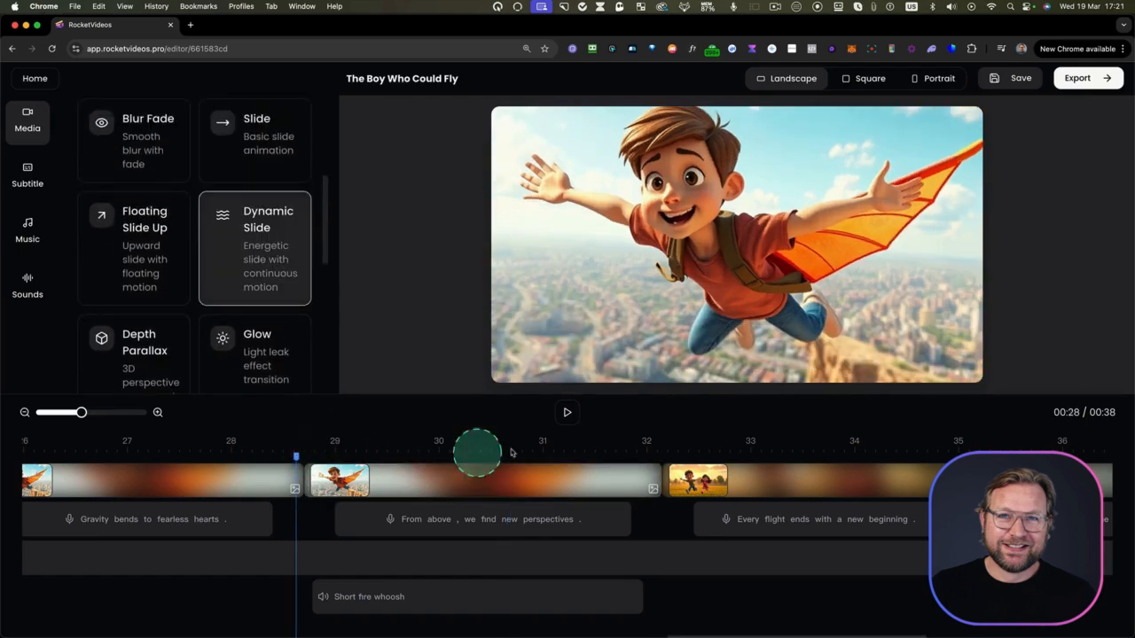
left_click(569, 411)
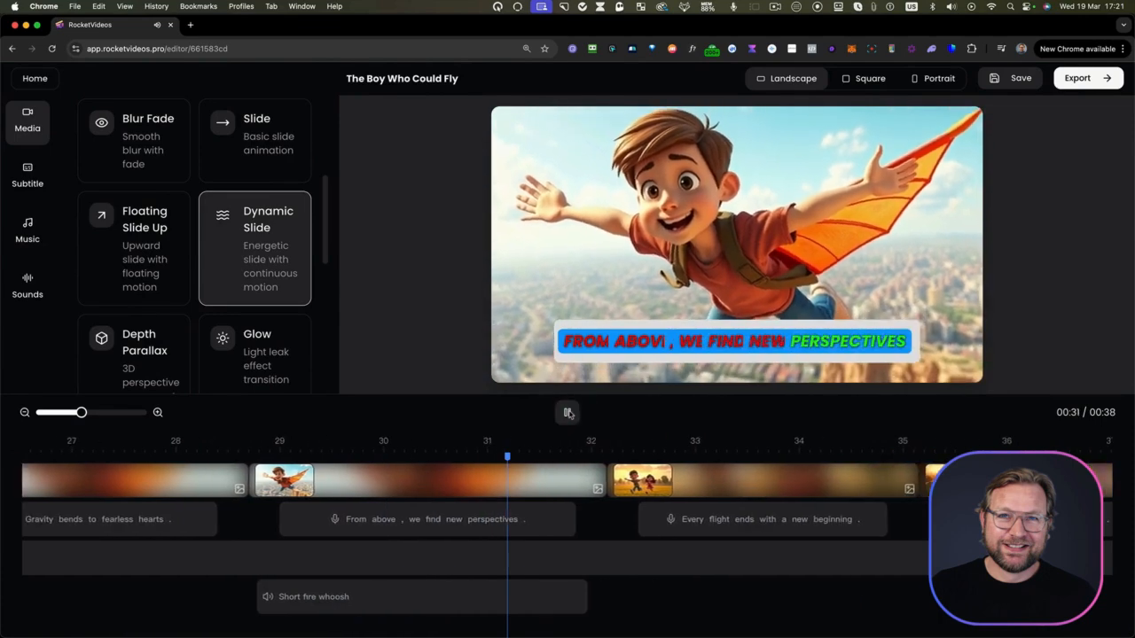
left_click(569, 413)
Give the "Every flight ends with a new beginning" scene the Dynamic Slide transition and apply that transition to all slides
left_click(626, 474)
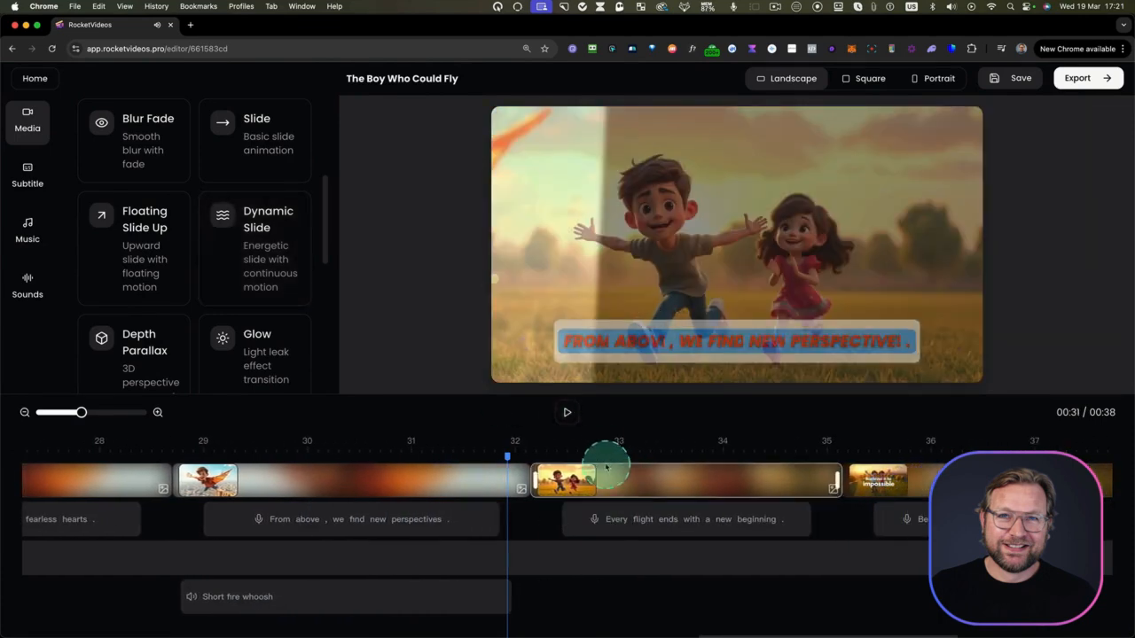
left_click(189, 147)
scroll(272, 293, "down", 5)
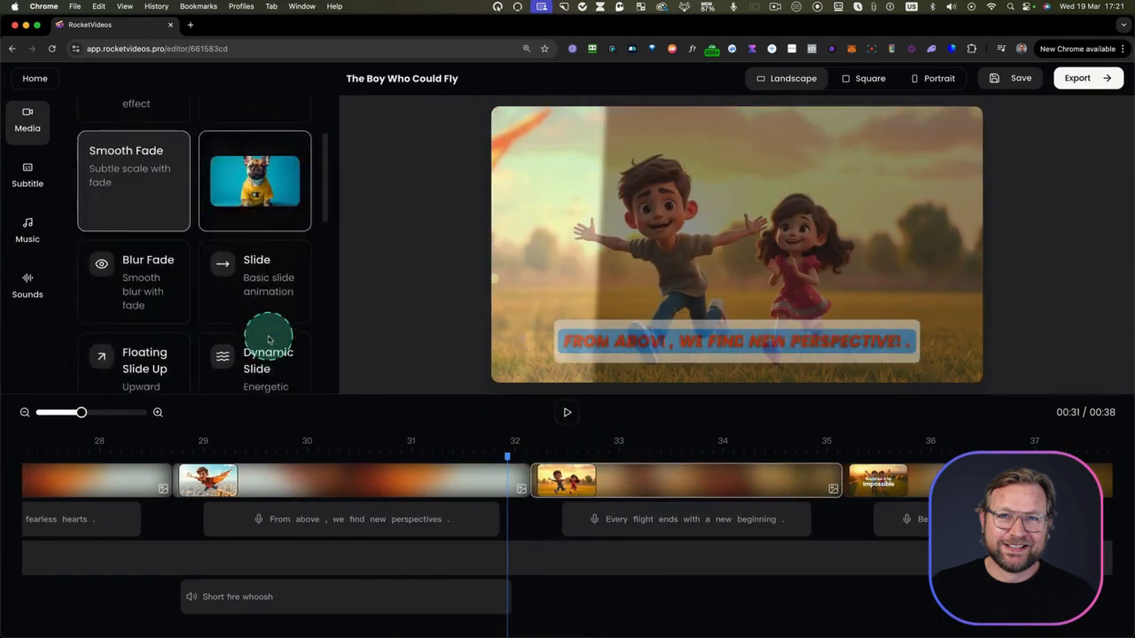
left_click(245, 336)
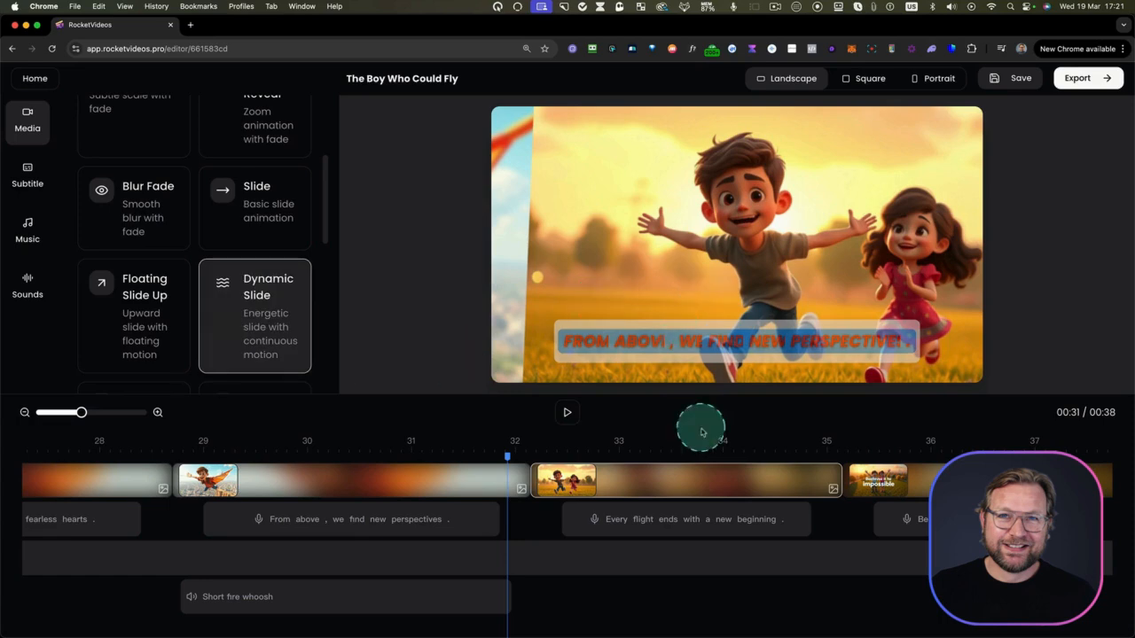
left_click(115, 144)
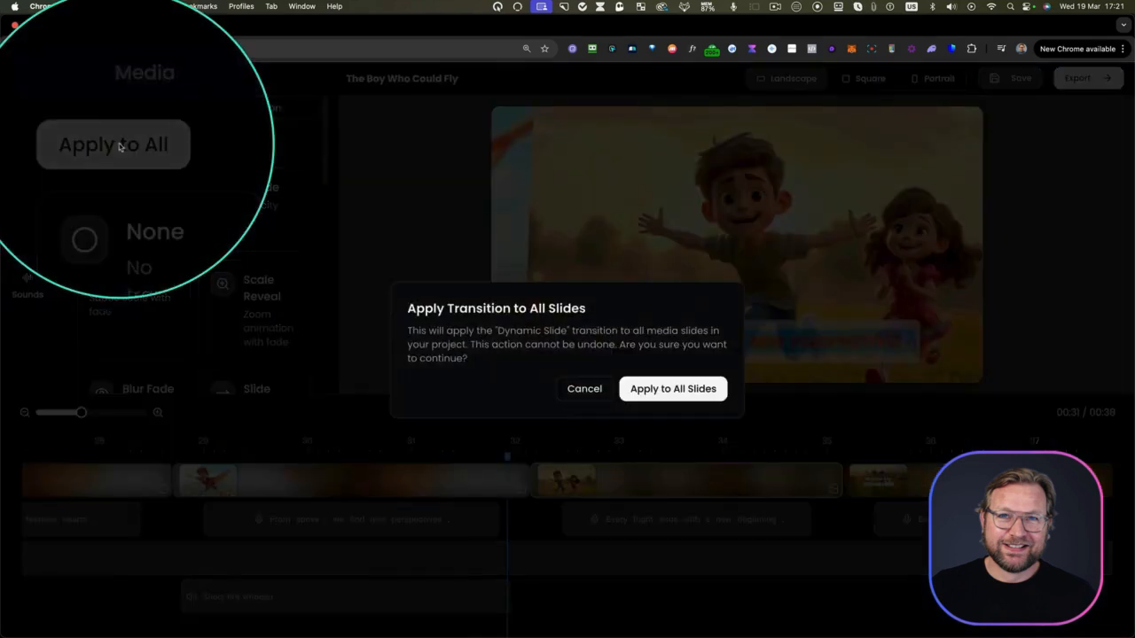
left_click(677, 391)
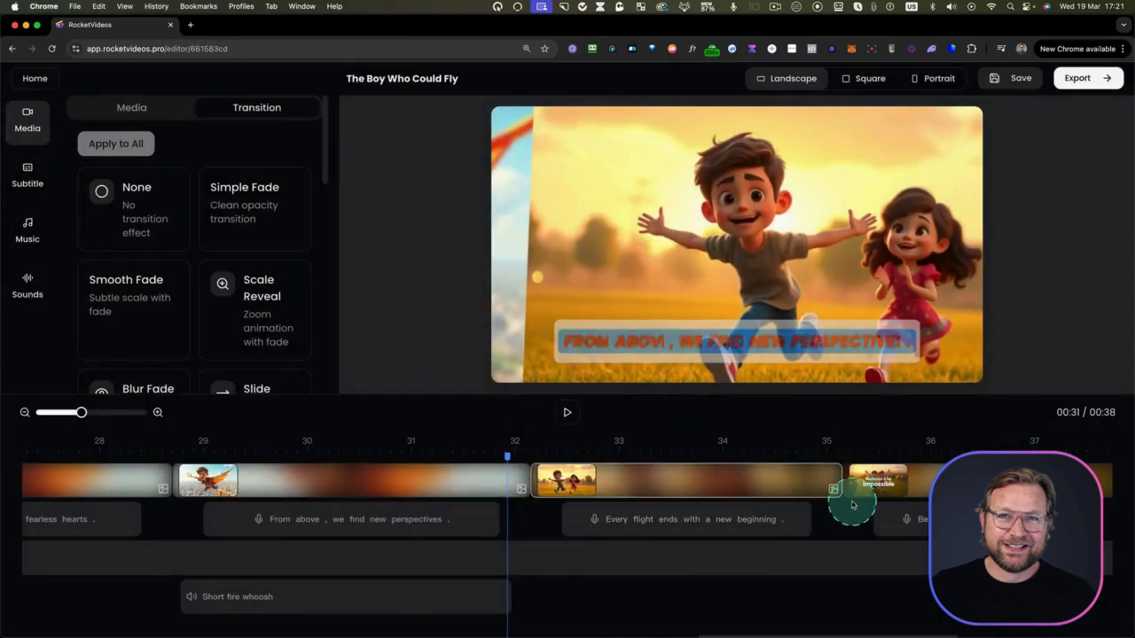
Play the video from about 6 seconds into the "Where the earth ends" scene to check the transitions
scroll(852, 501, "right", 3)
scroll(684, 497, "left", 10)
scroll(558, 496, "left", 10)
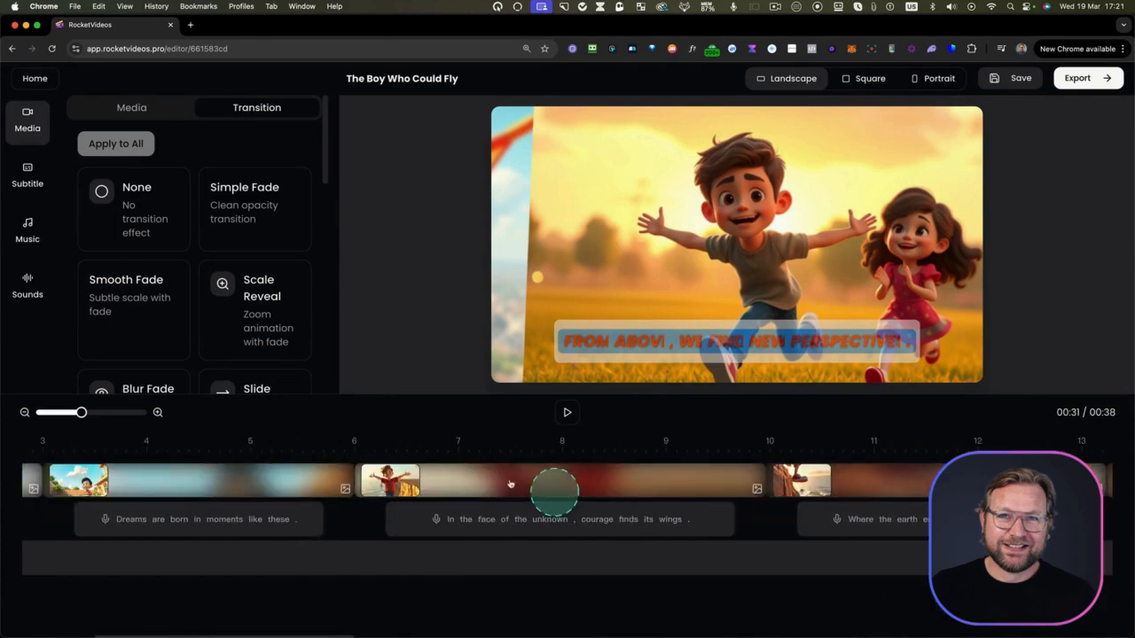
left_click(352, 458)
left_click(567, 412)
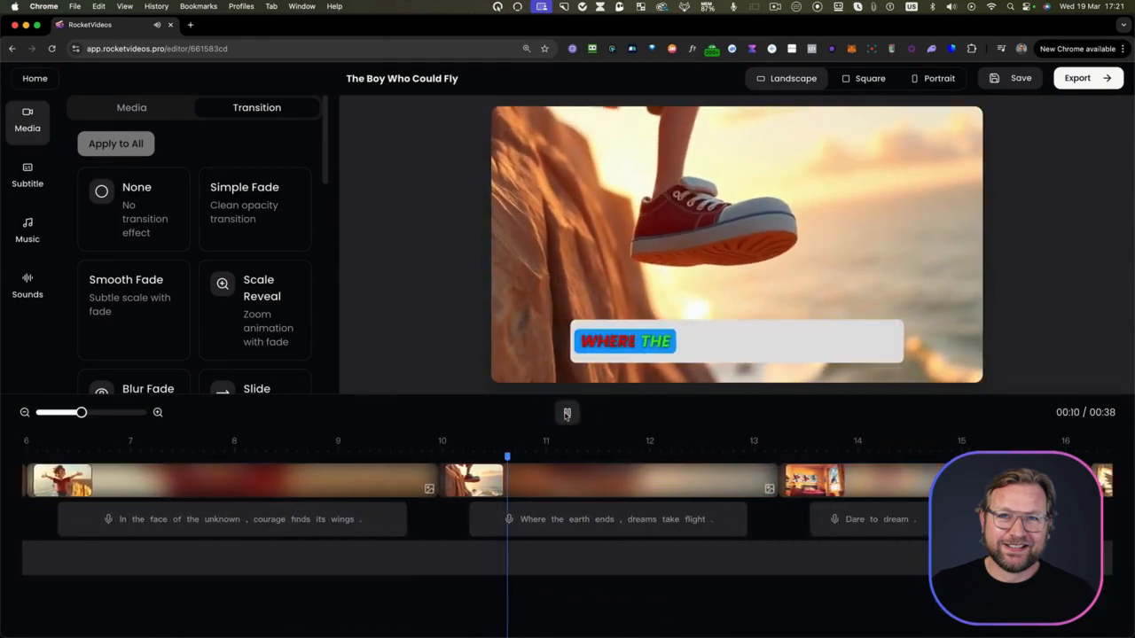
left_click(567, 415)
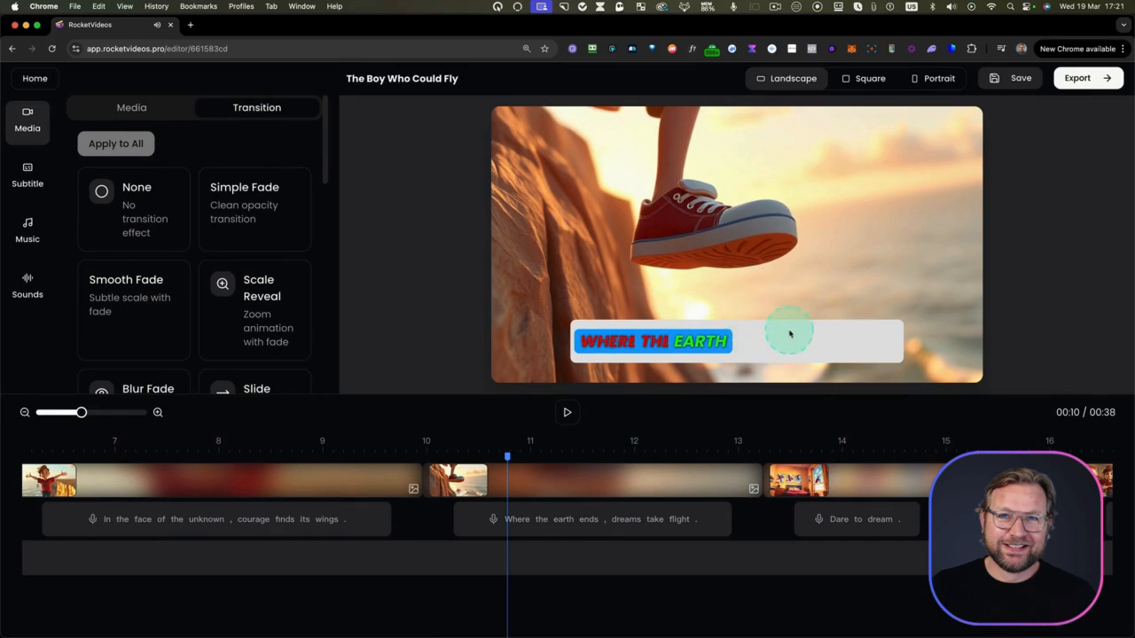
Save the project and export the video
left_click(1021, 78)
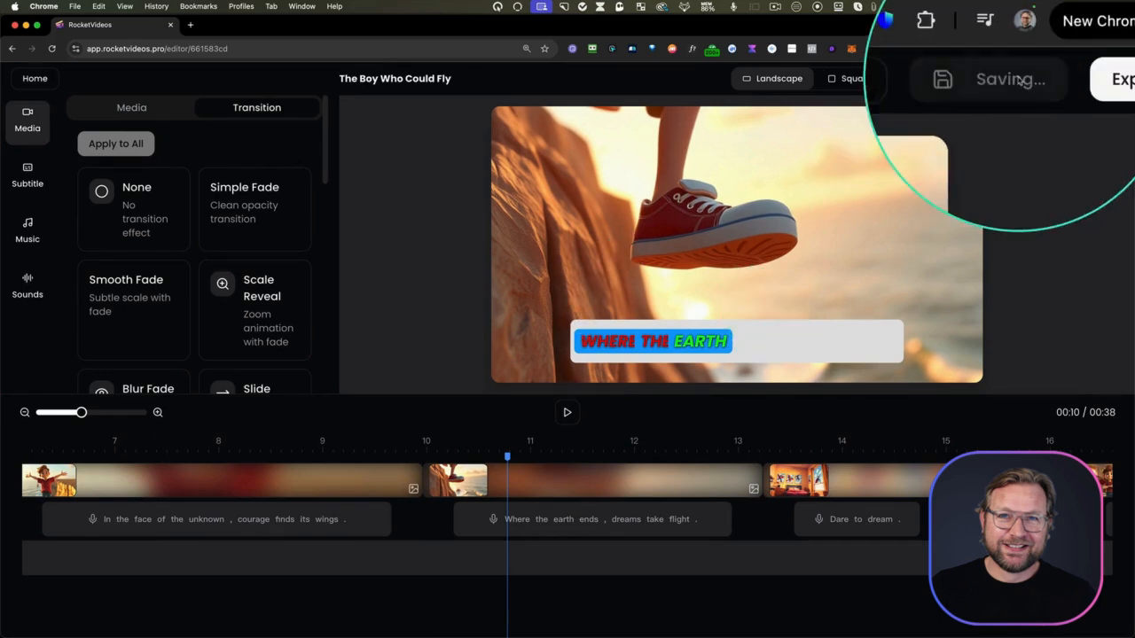
left_click(899, 150)
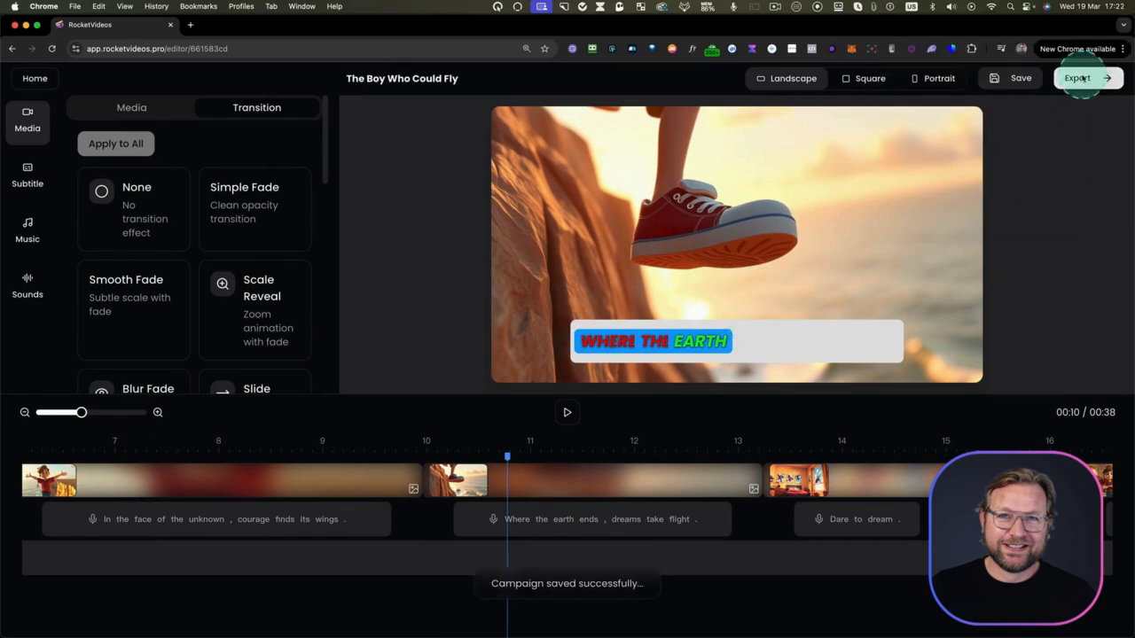
left_click(1077, 78)
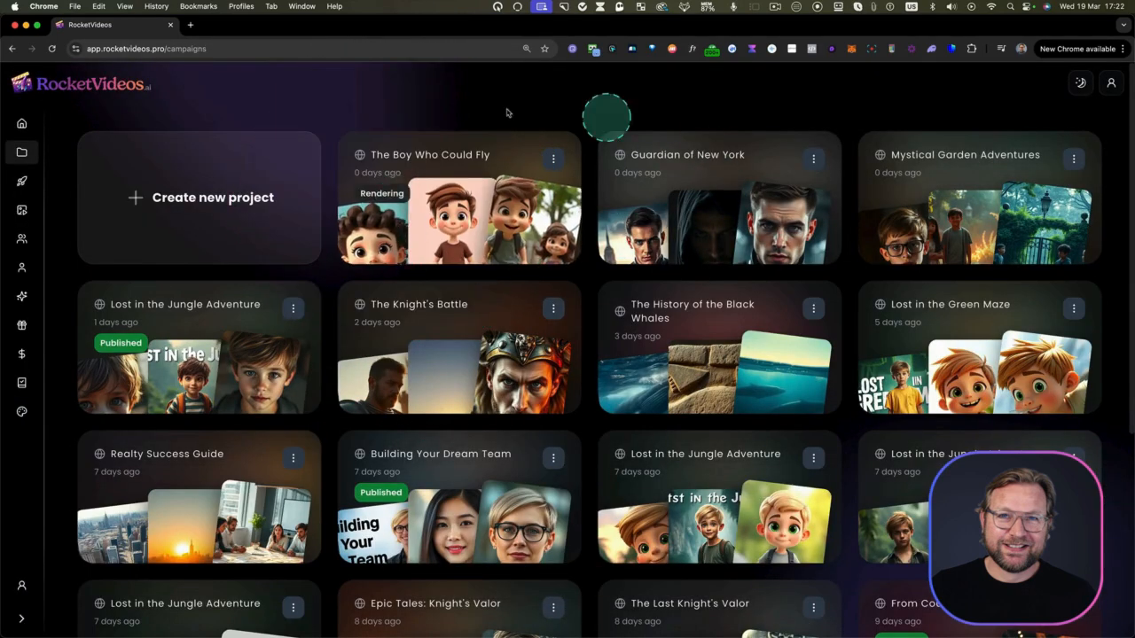
Look at the available actions for The Boy Who Could Fly in the project list and close them
left_click(554, 160)
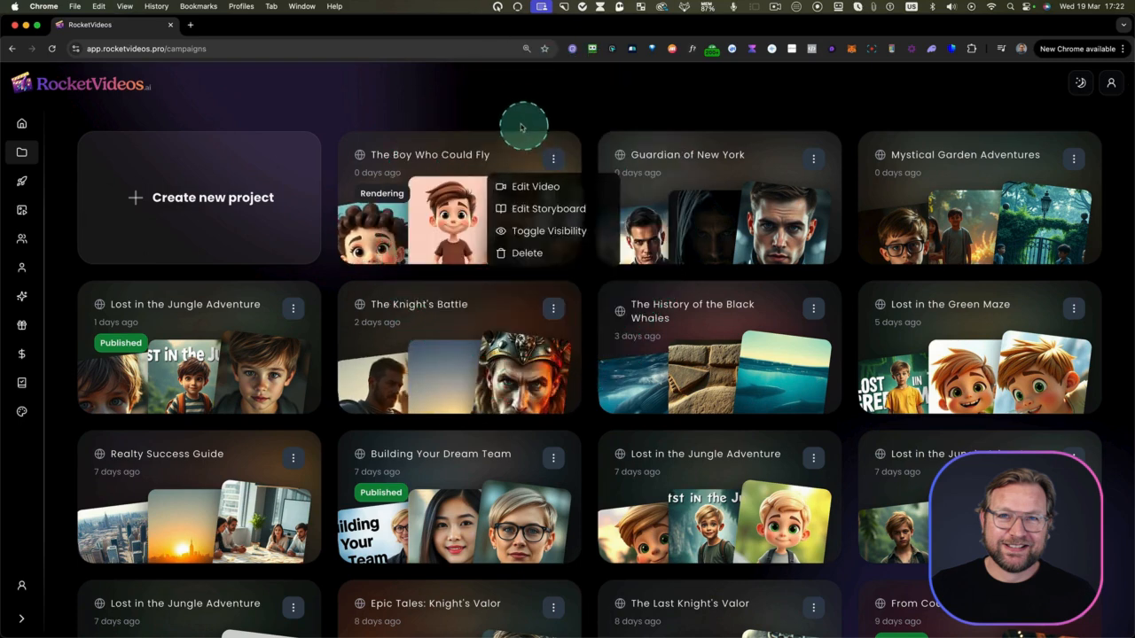
left_click(513, 116)
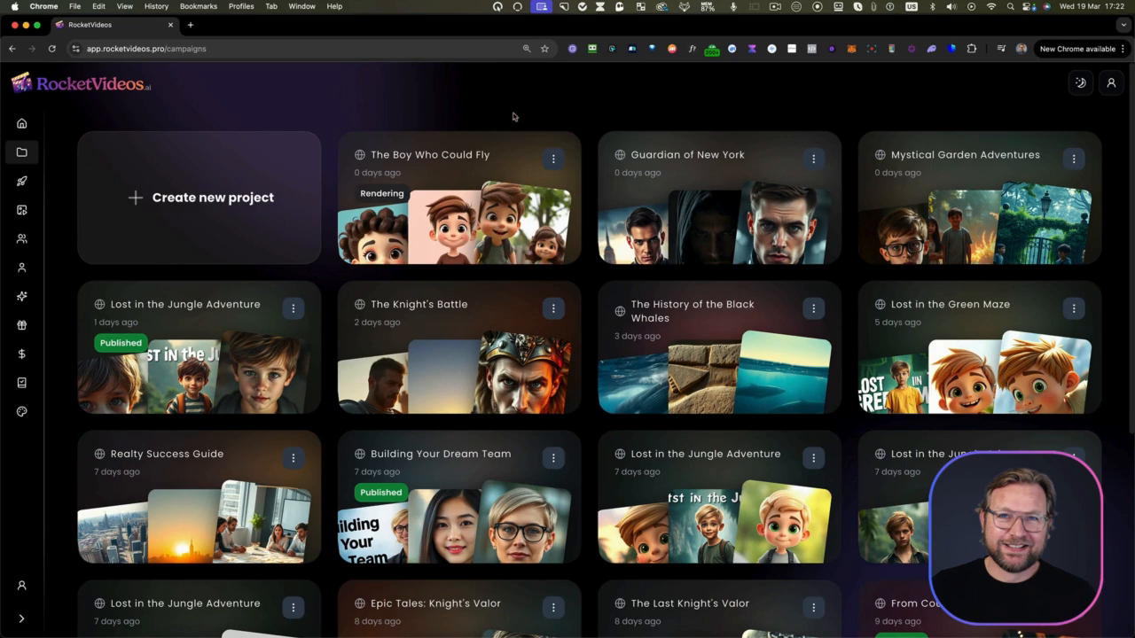